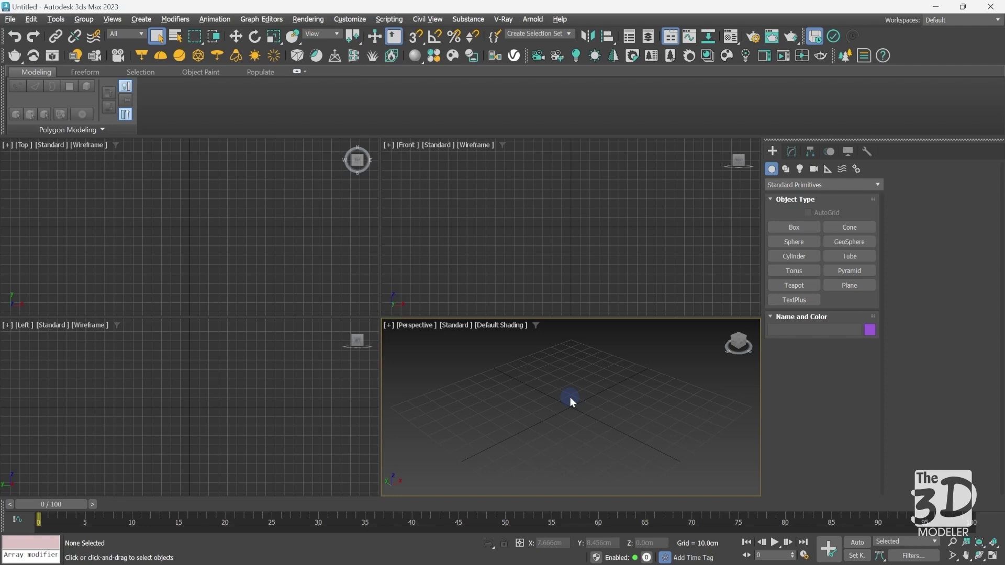
# Draw a rectangle spline about 135 cm long and 218 cm wide around the origin in a maximized Front view.
pyautogui.hotkey('alt', 'w')
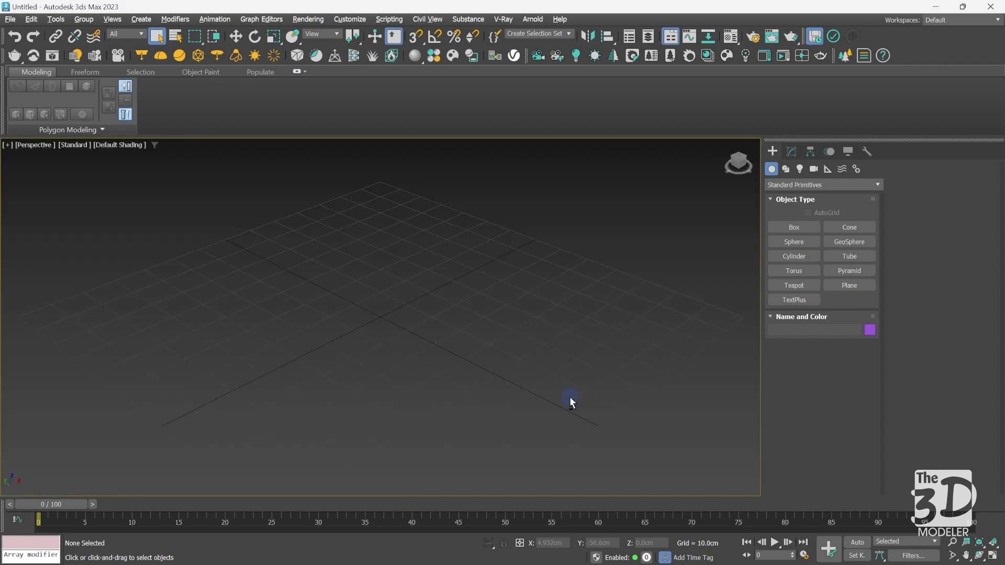
pyautogui.press('f')
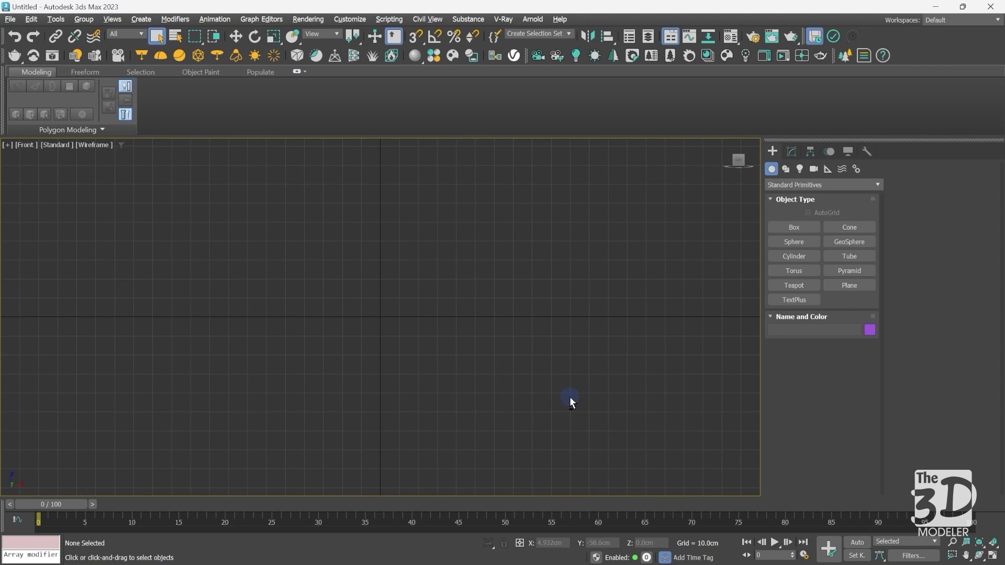
pyautogui.click(786, 169)
pyautogui.click(848, 238)
pyautogui.moveTo(173, 190); pyautogui.dragTo(586, 446)
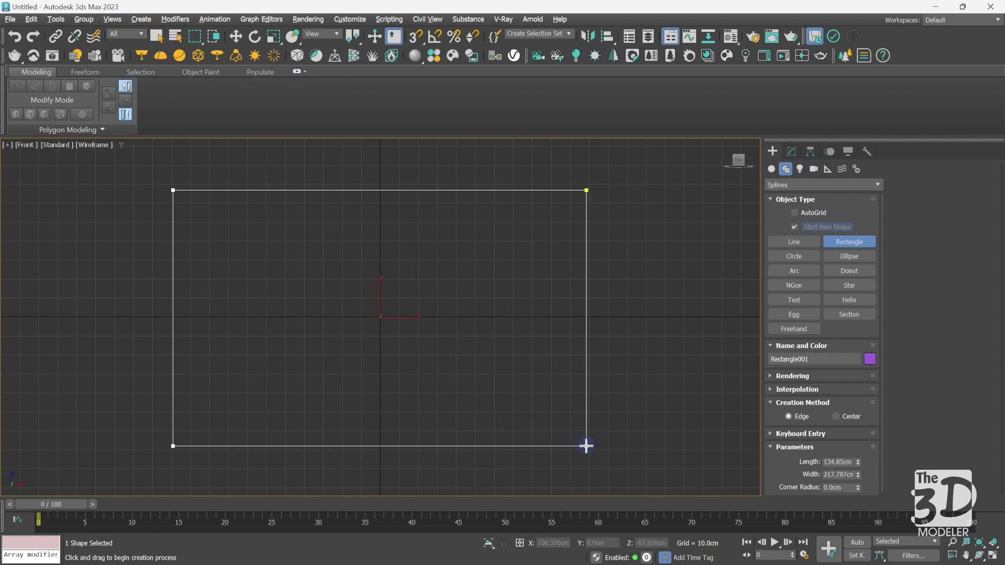
pyautogui.rightClick(478, 307)
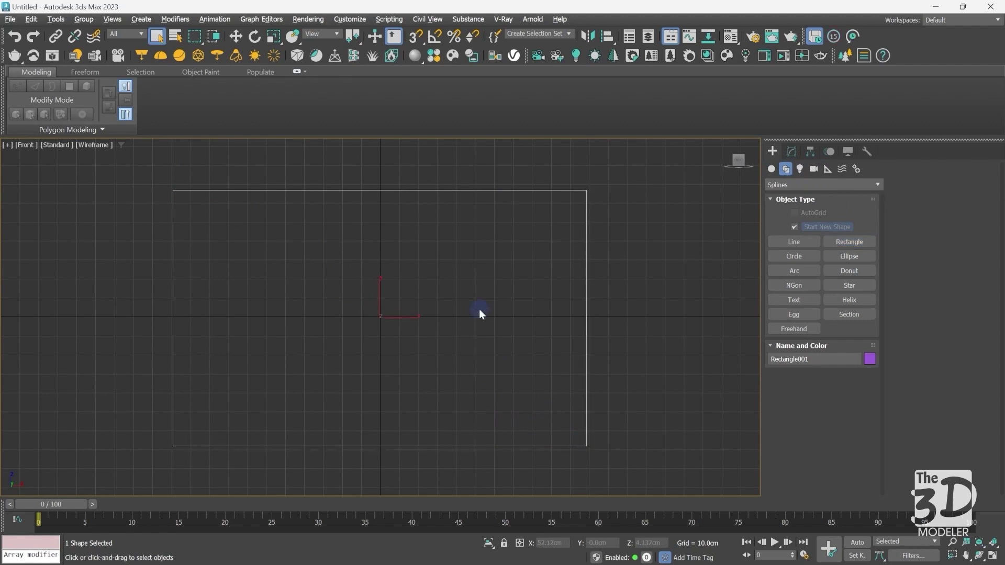
# Convert the rectangle to an Editable Poly and display the Front view with shading.
pyautogui.rightClick(462, 276)
pyautogui.moveTo(547, 423)
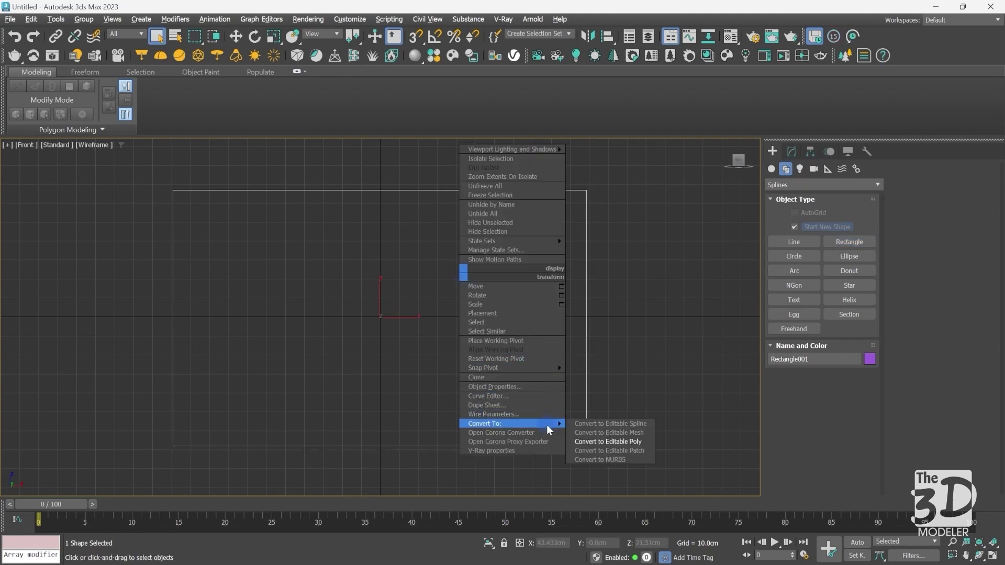
pyautogui.click(609, 441)
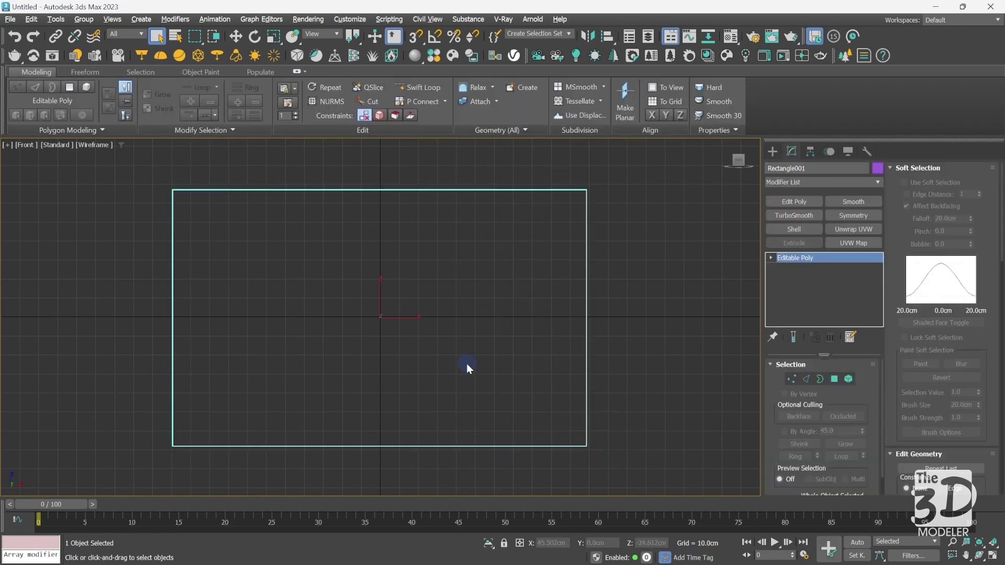
pyautogui.press('F3')
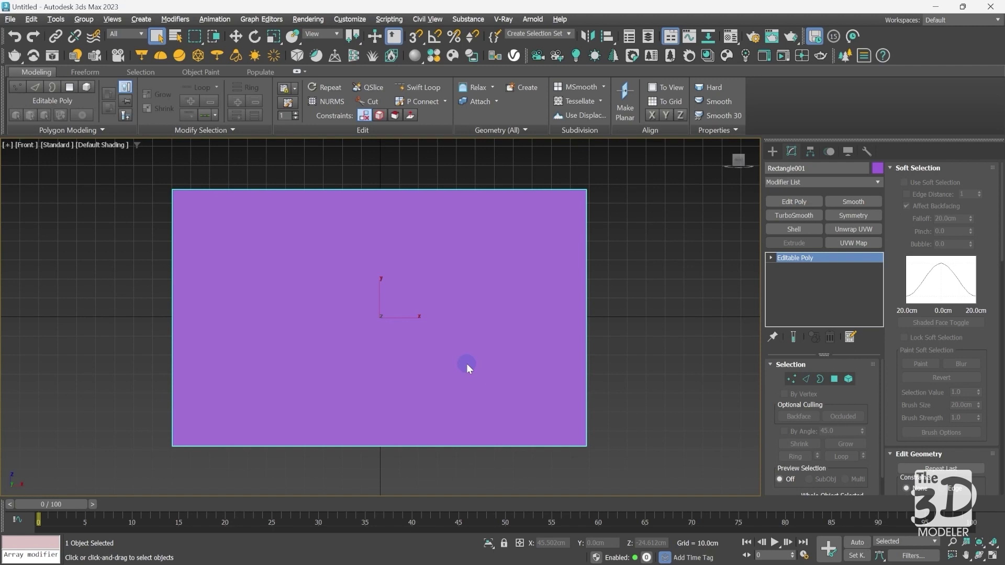
# Set the first material slot to a new VRayMtl material.
pyautogui.click(730, 36)
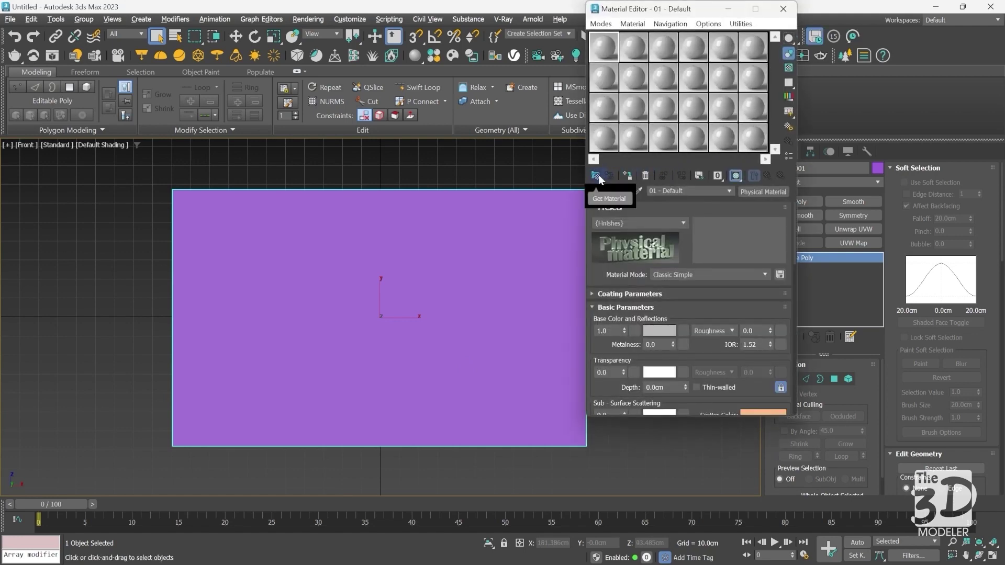
pyautogui.click(599, 179)
pyautogui.doubleClick(773, 440)
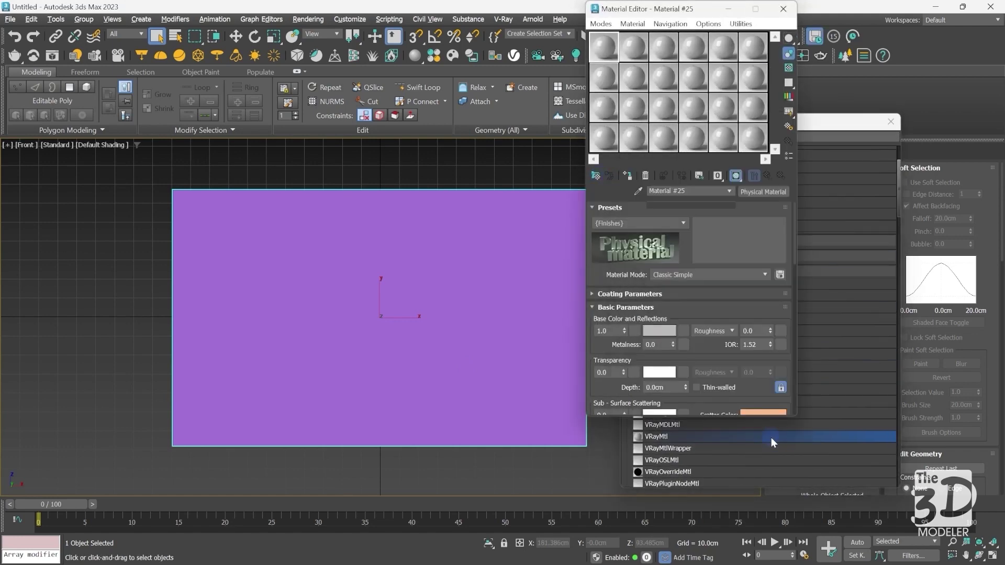
pyautogui.click(890, 121)
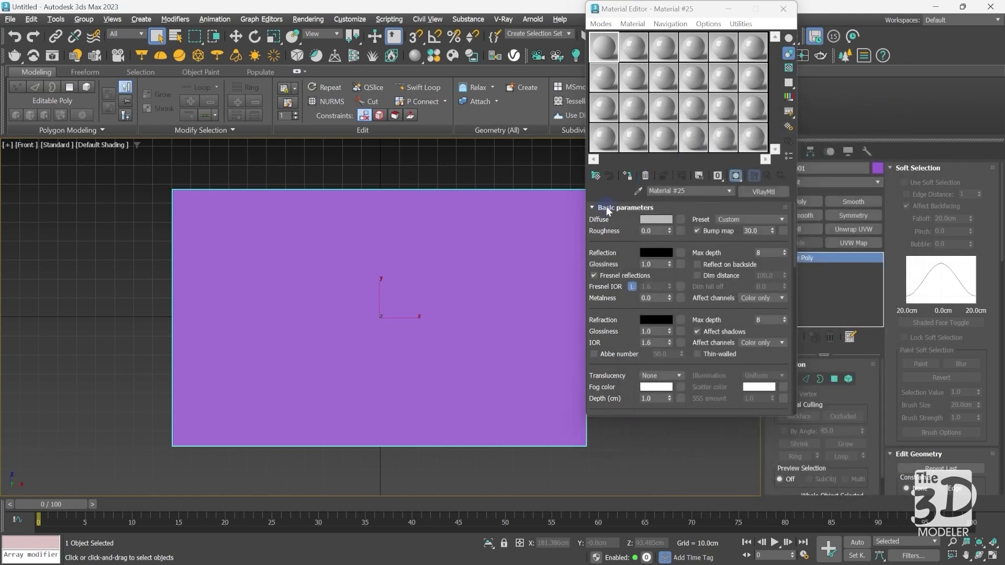
# Load the ship plan image as a bitmap map for the material's diffuse channel.
pyautogui.click(680, 219)
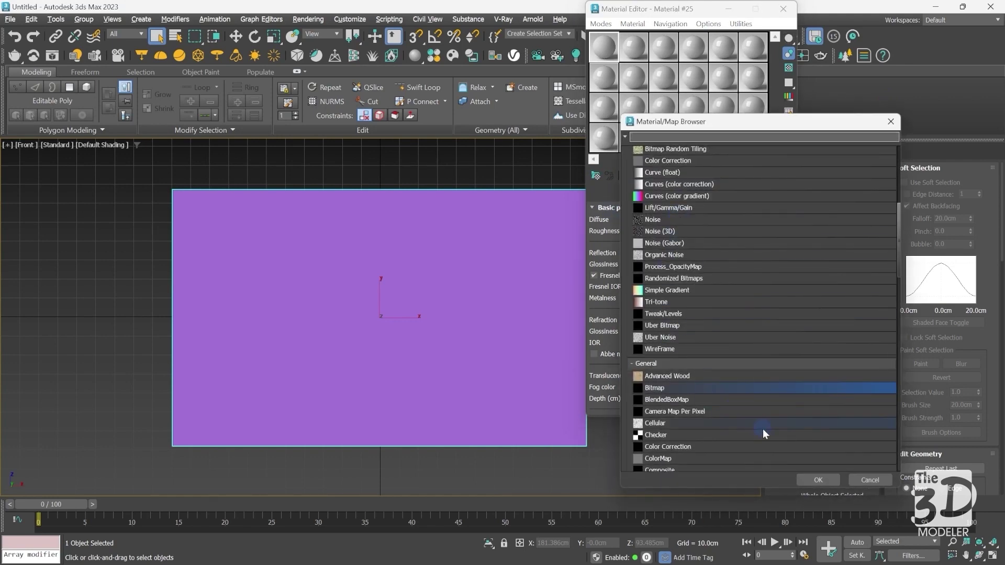
pyautogui.click(818, 480)
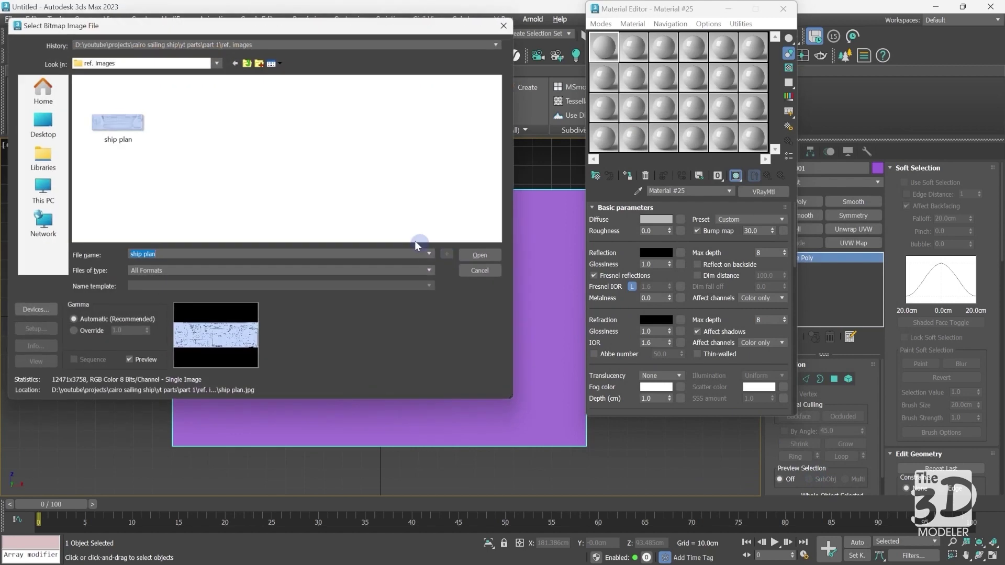
pyautogui.click(125, 125)
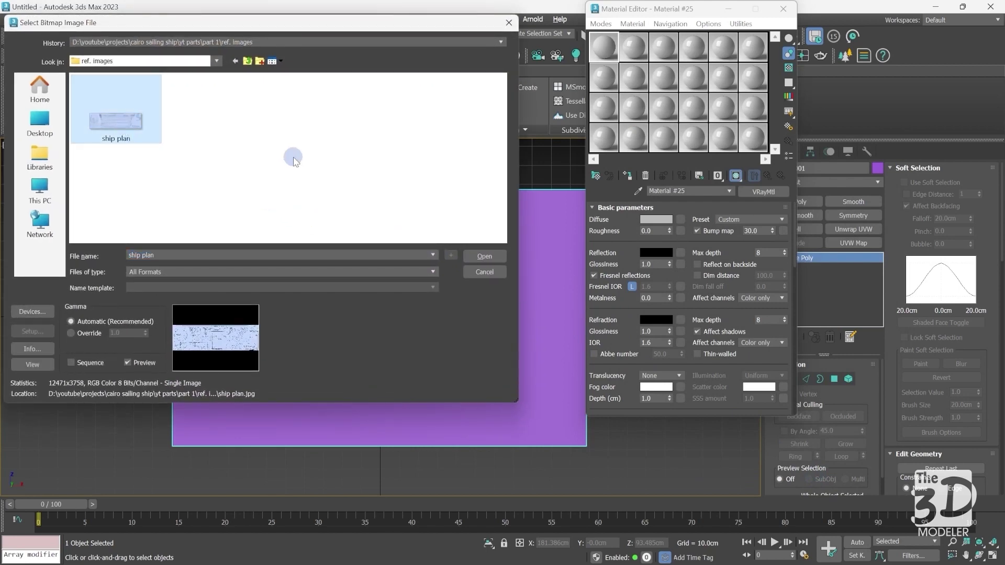
pyautogui.click(486, 256)
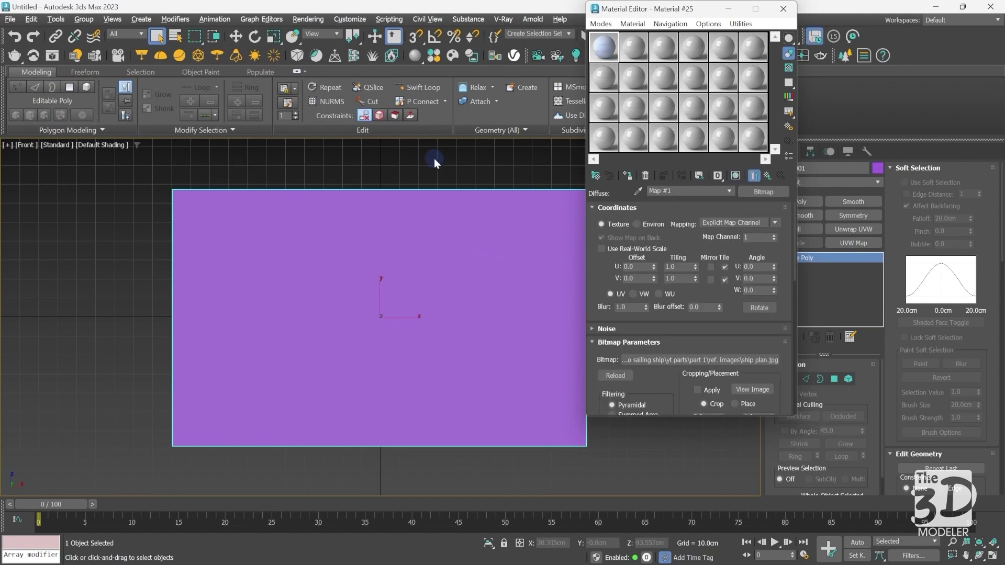
# Assign the ship plan material to the selected rectangle, show its map in the viewport and minimize the Material Editor.
pyautogui.click(627, 176)
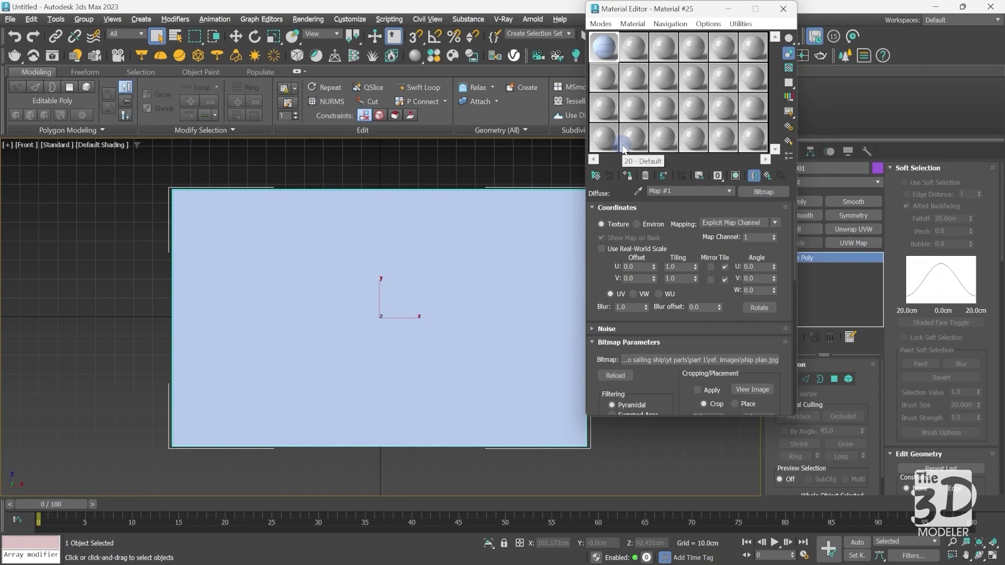
pyautogui.click(735, 177)
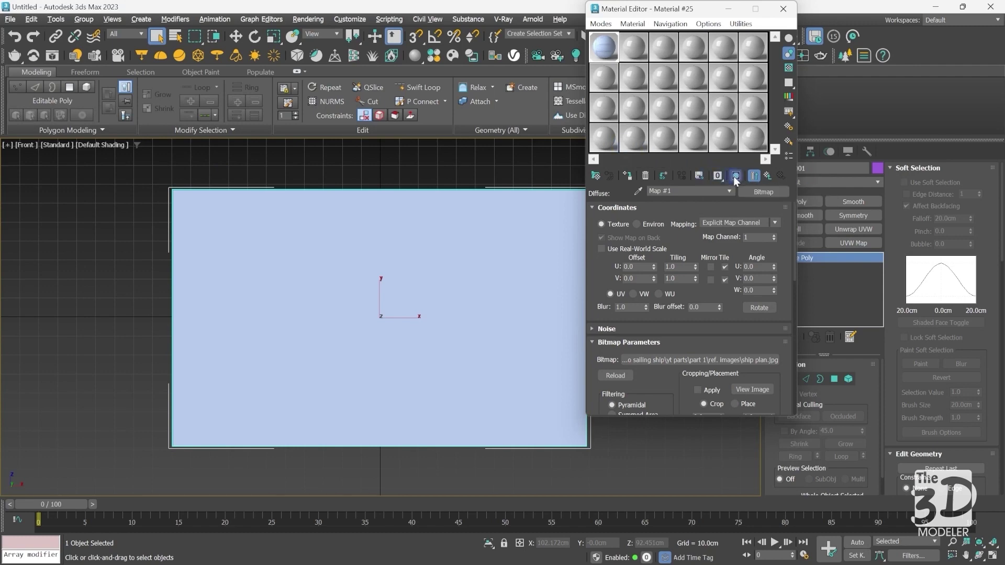
pyautogui.click(728, 10)
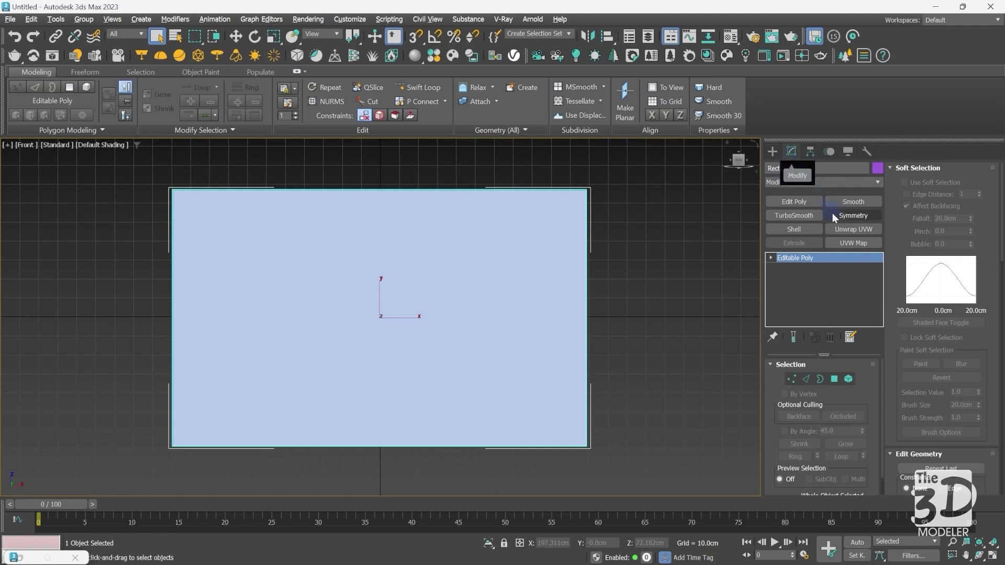
# Add a UVW Map modifier to the rectangle and bitmap-fit the mapping to the ship plan image.
pyautogui.click(866, 243)
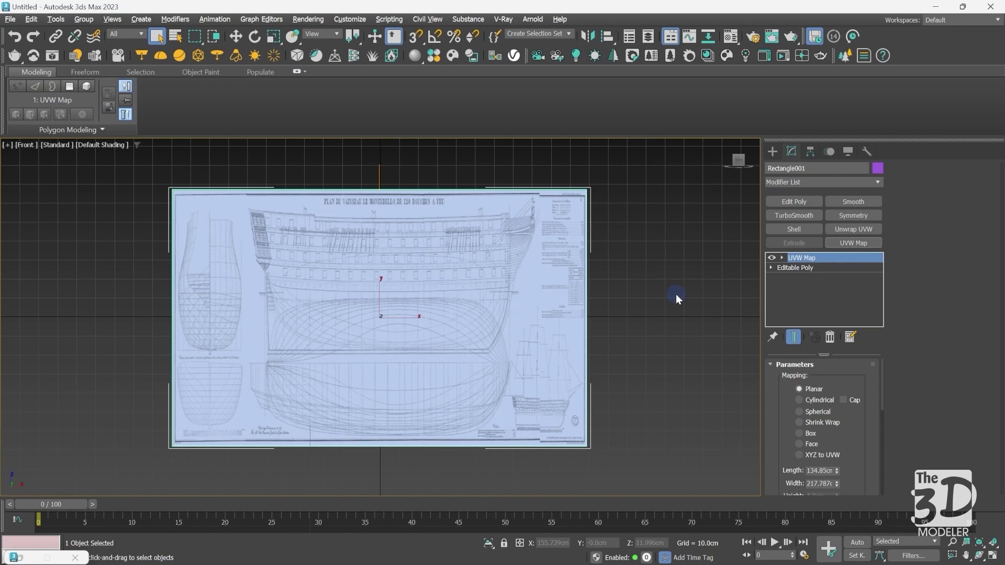
pyautogui.moveTo(787, 436); pyautogui.dragTo(786, 334)
pyautogui.scroll(-5, 785, 340)
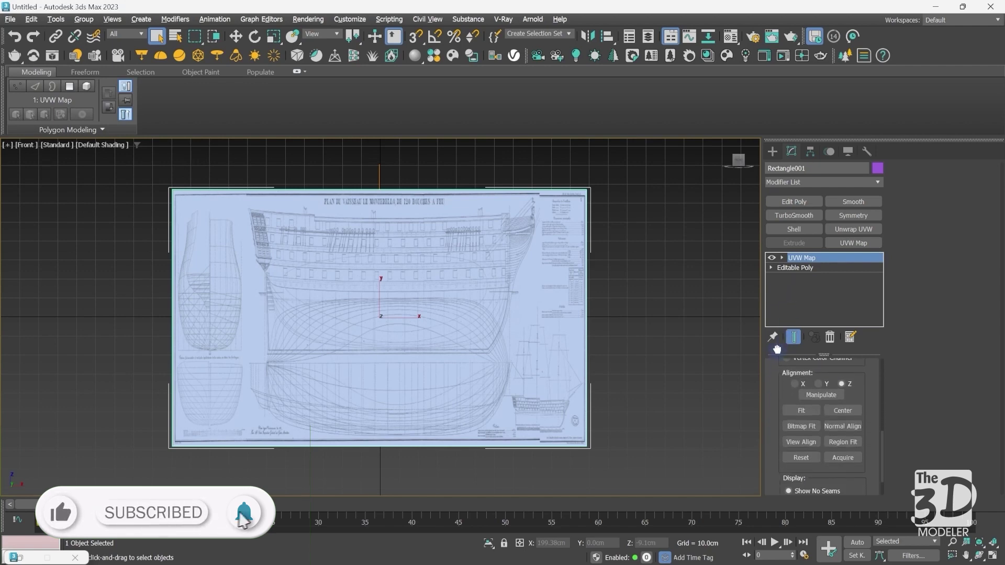
pyautogui.click(807, 427)
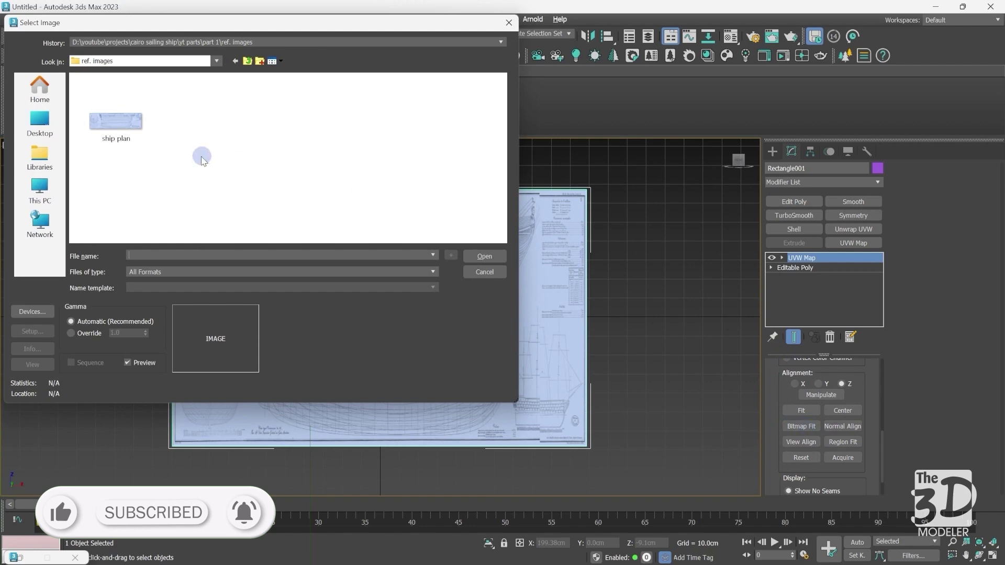
pyautogui.click(126, 125)
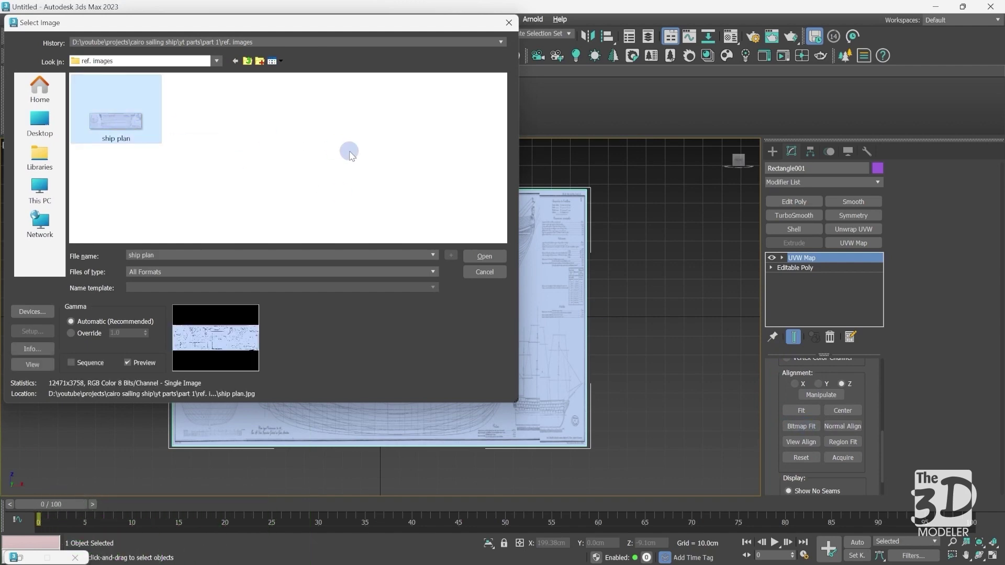
pyautogui.click(484, 257)
pyautogui.press('z')
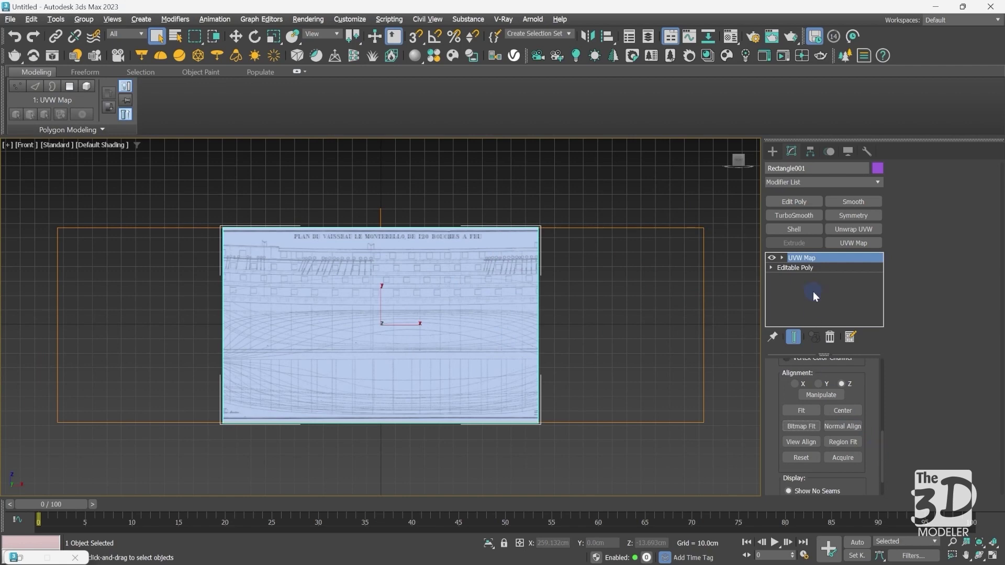
# Move the plane's two vertical edges outward at Editable Poly level to cover the full width of the ship plan, and deselect the plane.
pyautogui.click(805, 268)
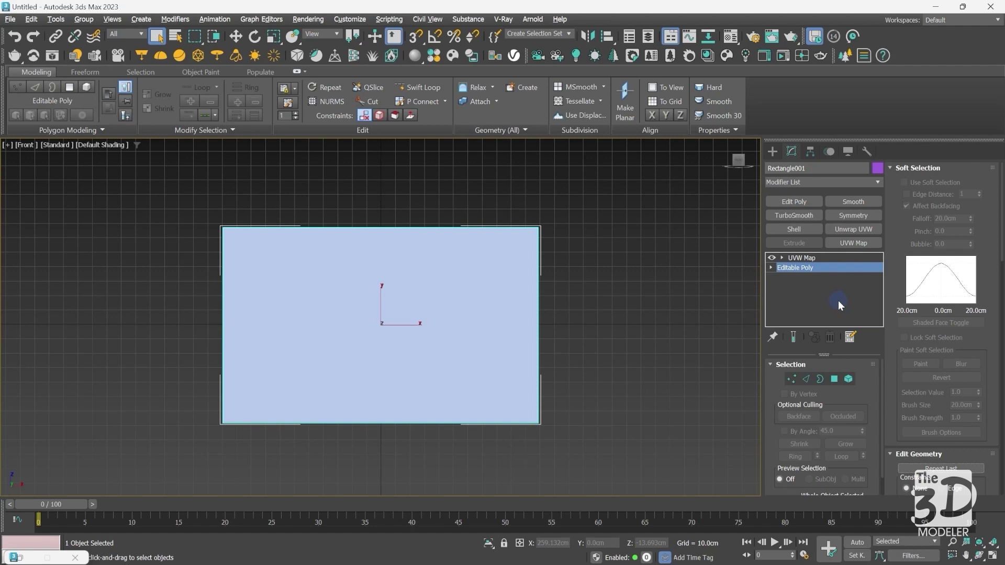
pyautogui.click(794, 337)
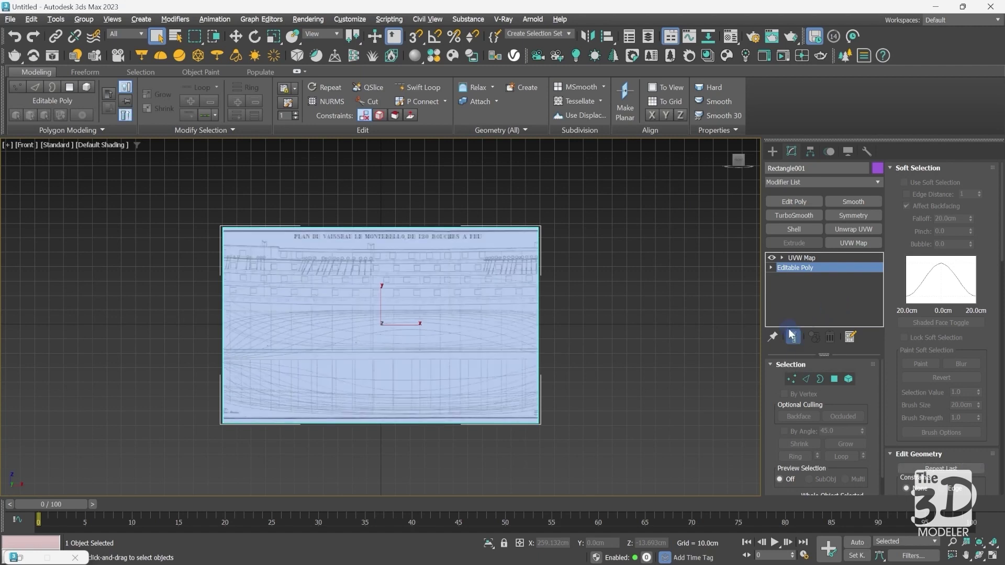
pyautogui.click(807, 381)
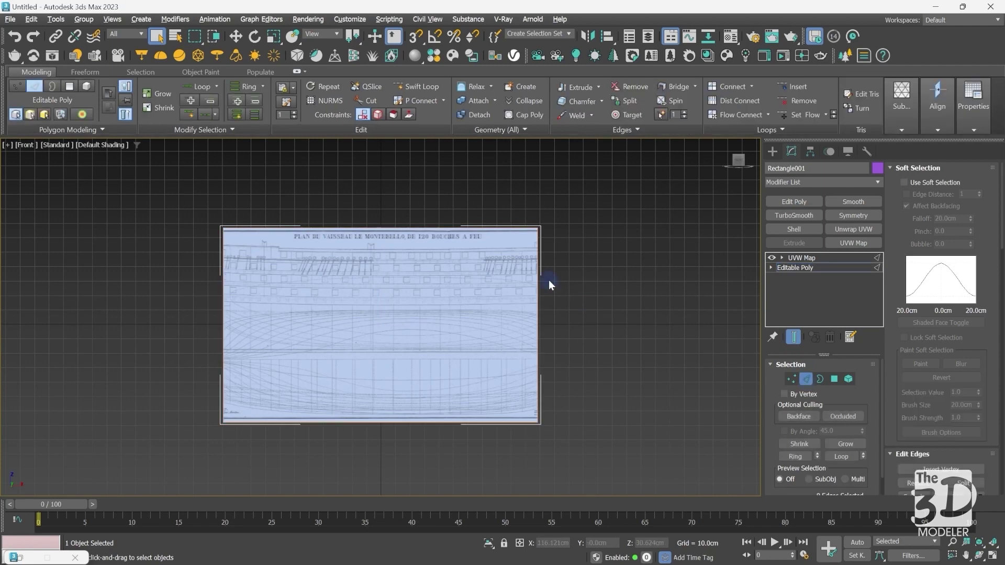
pyautogui.click(544, 334)
pyautogui.press('w')
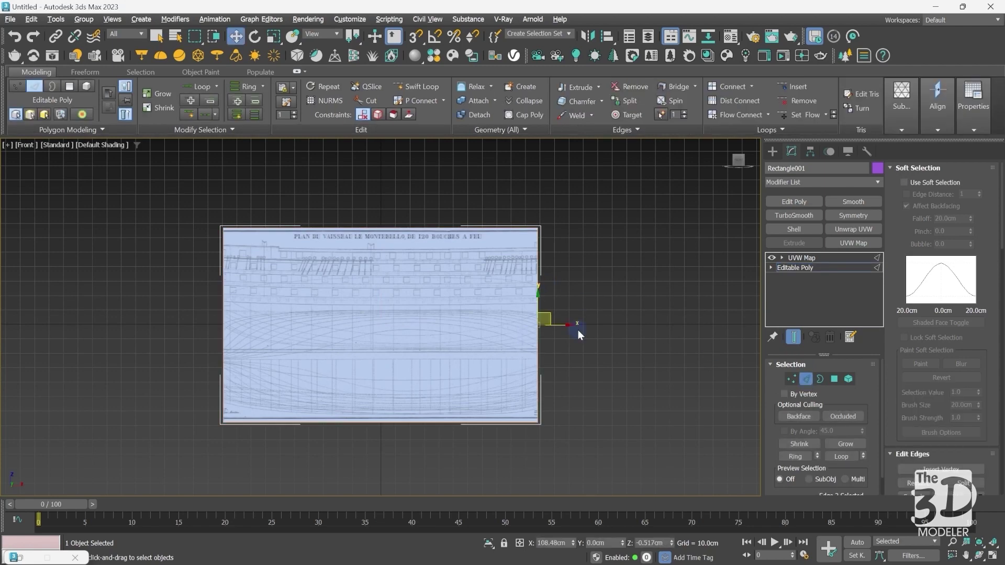
pyautogui.moveTo(561, 326); pyautogui.dragTo(730, 332)
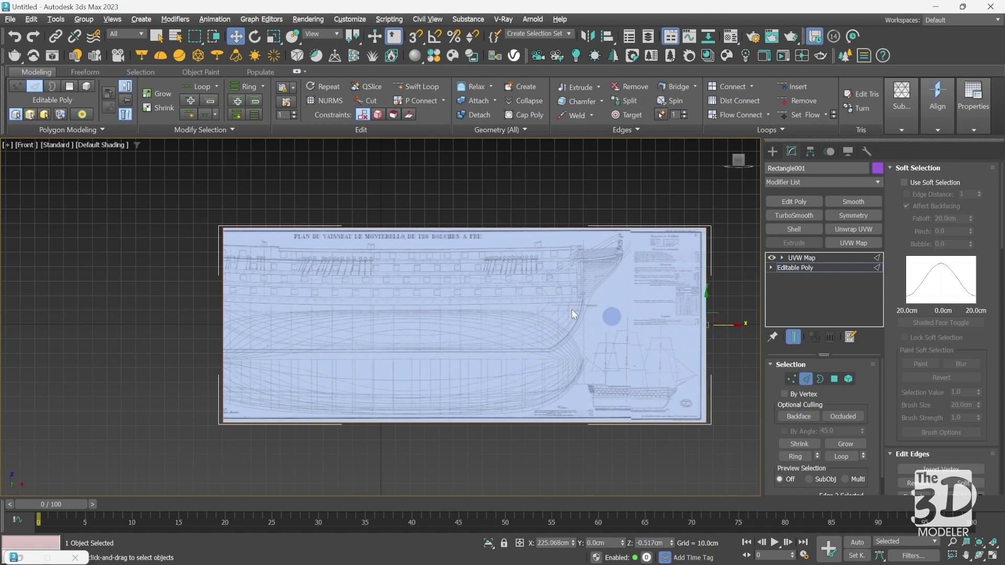
pyautogui.moveTo(212, 282)
pyautogui.mouseDown()
pyautogui.moveTo(256, 330)
pyautogui.moveTo(83, 313)
pyautogui.mouseUp()
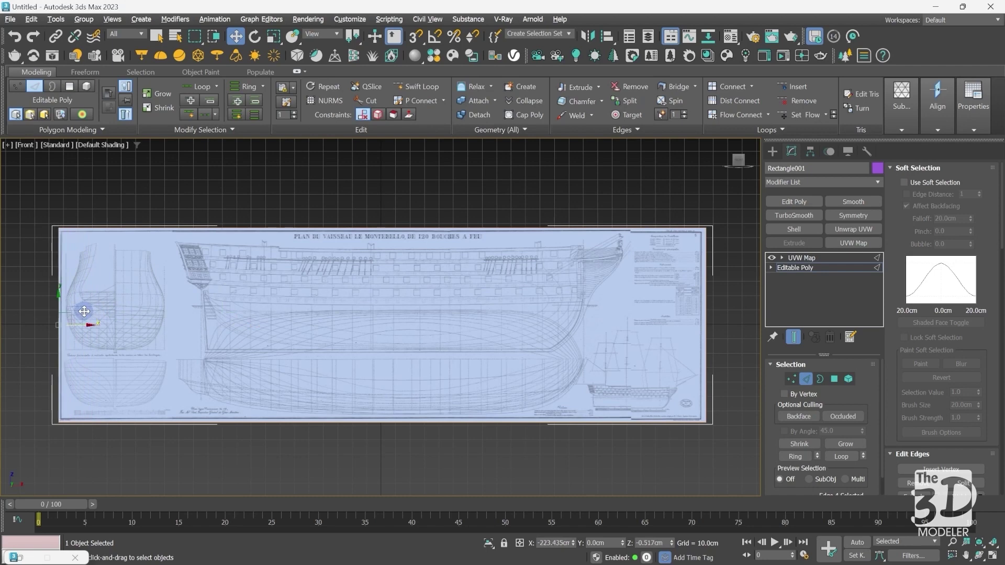
pyautogui.click(773, 152)
pyautogui.click(573, 180)
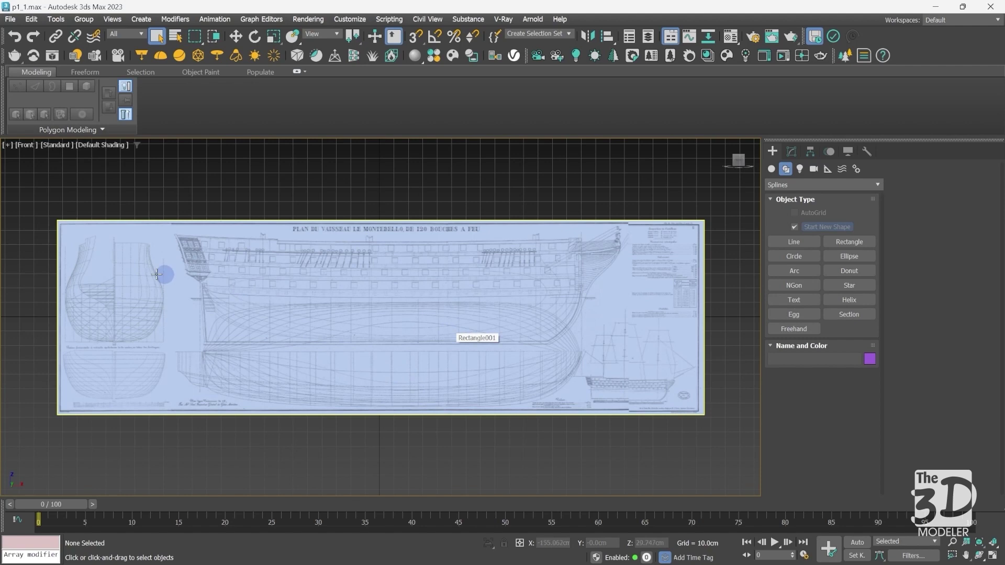
# Draw a rectangle about 54.5 cm long and 76.7 cm wide and move it over the plan's hull cross-section.
pyautogui.scroll(5, 98, 270)
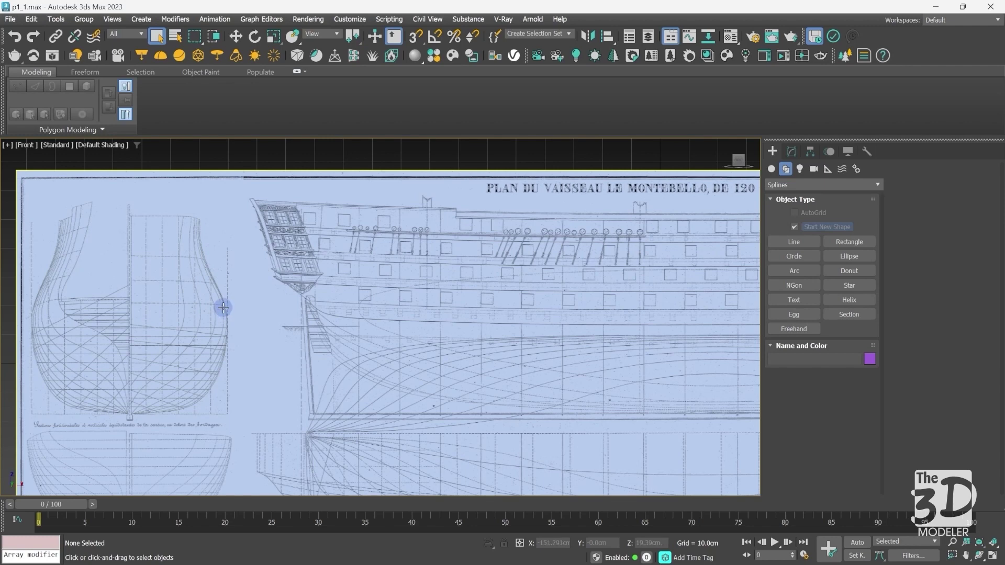
pyautogui.click(844, 244)
pyautogui.moveTo(354, 294); pyautogui.dragTo(575, 452)
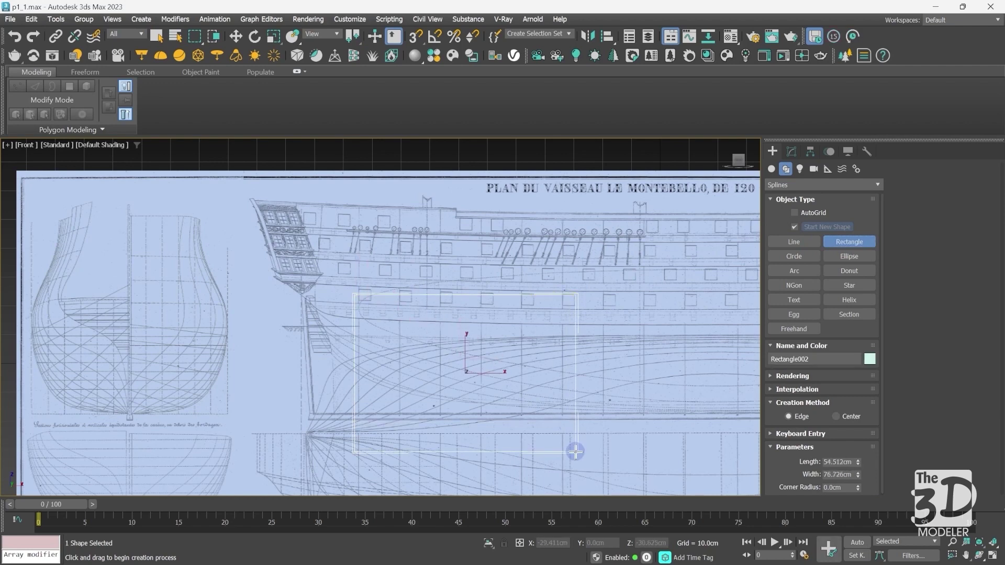
pyautogui.rightClick(575, 451)
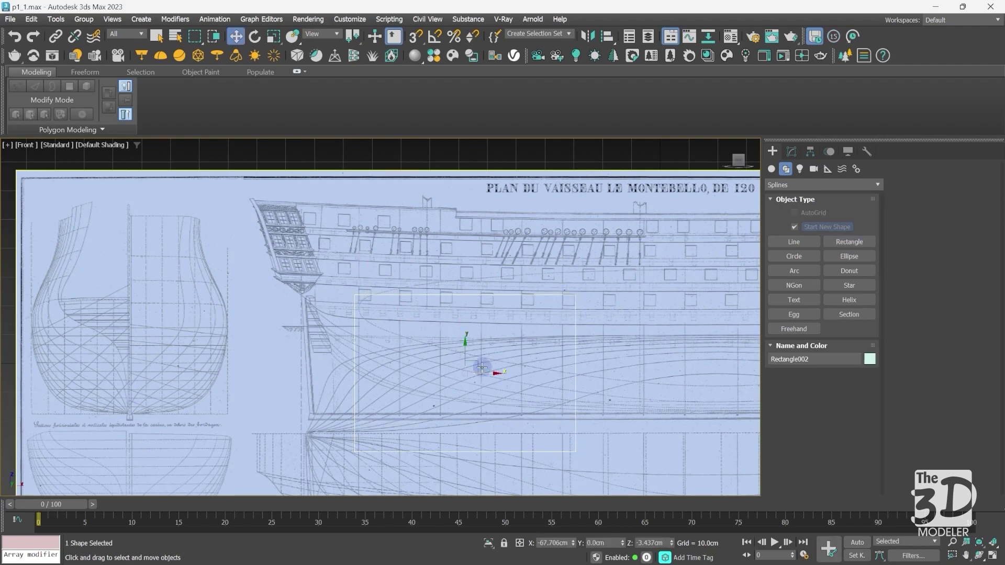
pyautogui.moveTo(475, 364)
pyautogui.mouseDown()
pyautogui.moveTo(264, 314)
pyautogui.moveTo(141, 325)
pyautogui.mouseUp()
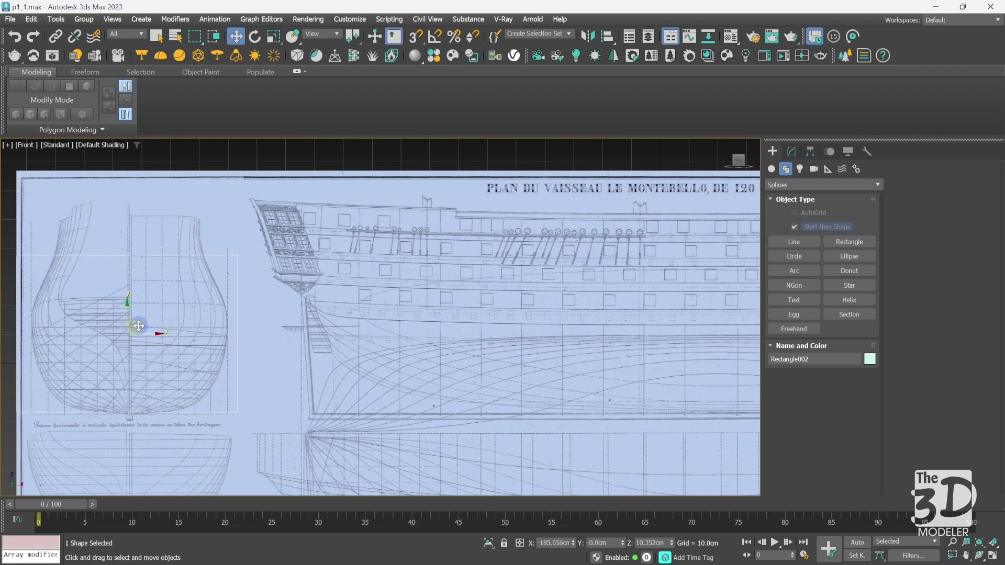
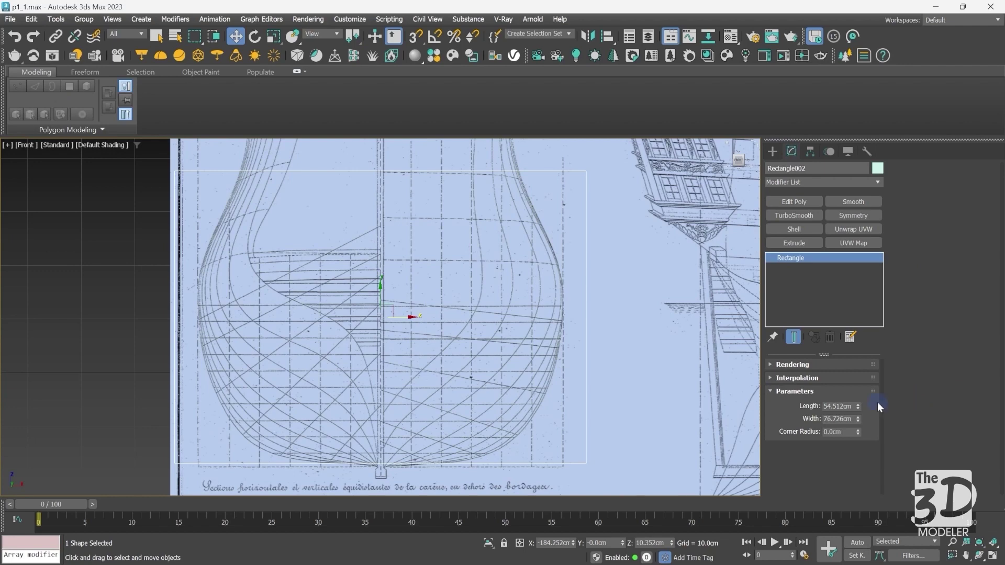
# Set the width of the rectangle over the hull cross-section to 1640 cm.
pyautogui.doubleClick(833, 419)
pyautogui.write('1')
pyautogui.write('640')
pyautogui.press('Return')
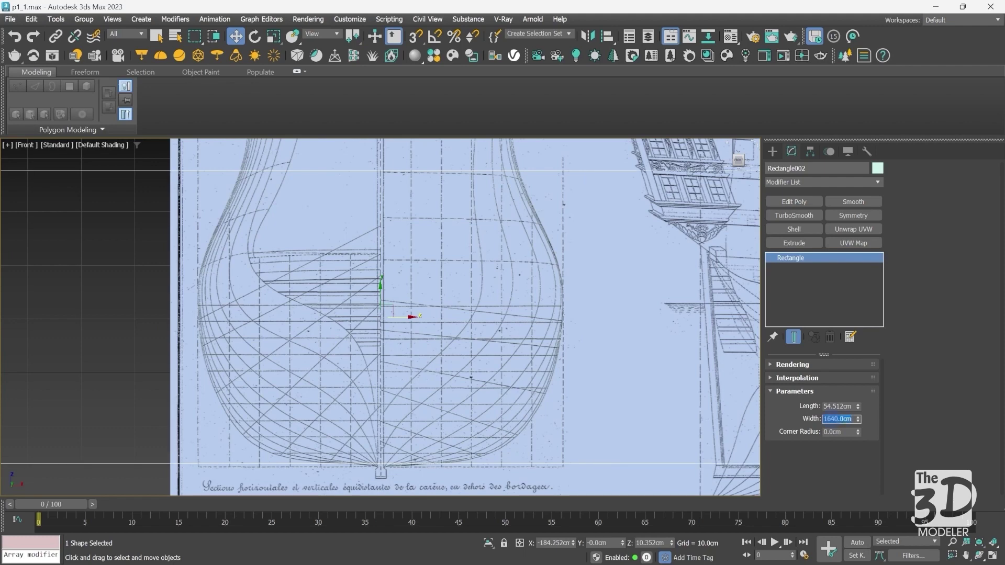
# Set the length of the rectangle over the hull cross-section to 10 m (1000 cm).
pyautogui.doubleClick(830, 406)
pyautogui.write('10m')
pyautogui.press('Return')
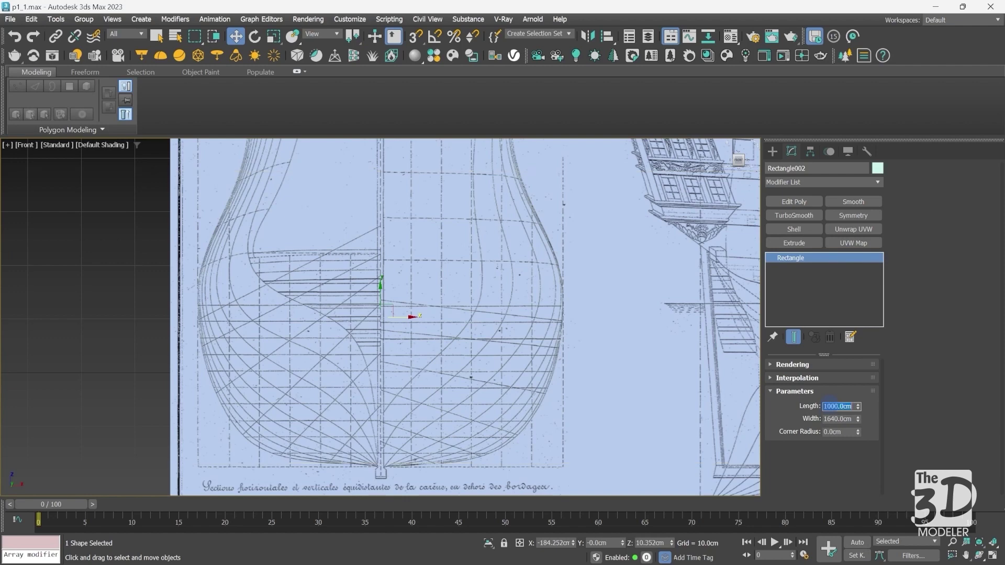
pyautogui.click(818, 467)
pyautogui.press('z')
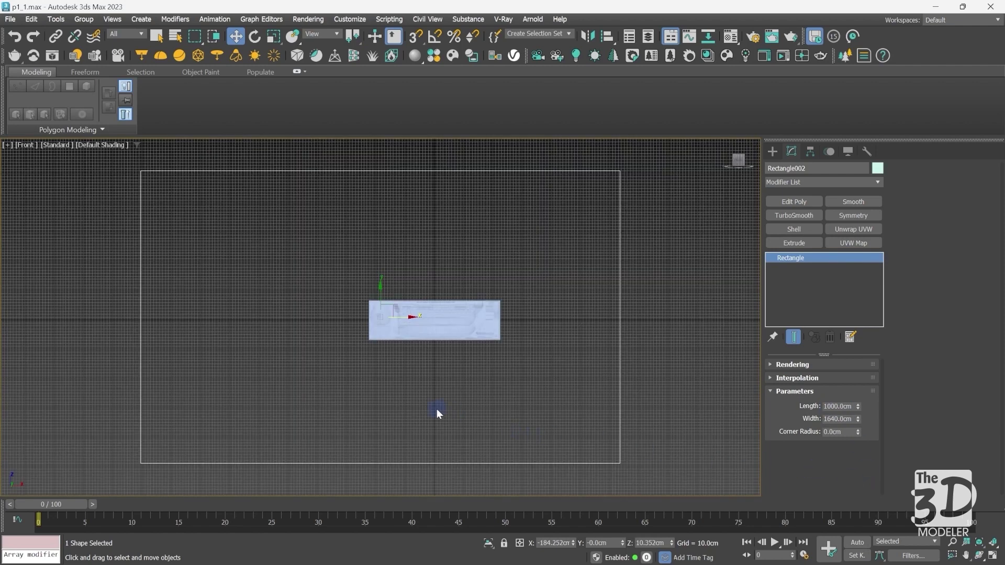
# Move only the pivot of the ship plan plane horizontally onto the vertical centreline of the hull cross-section.
pyautogui.click(450, 321)
pyautogui.press('z')
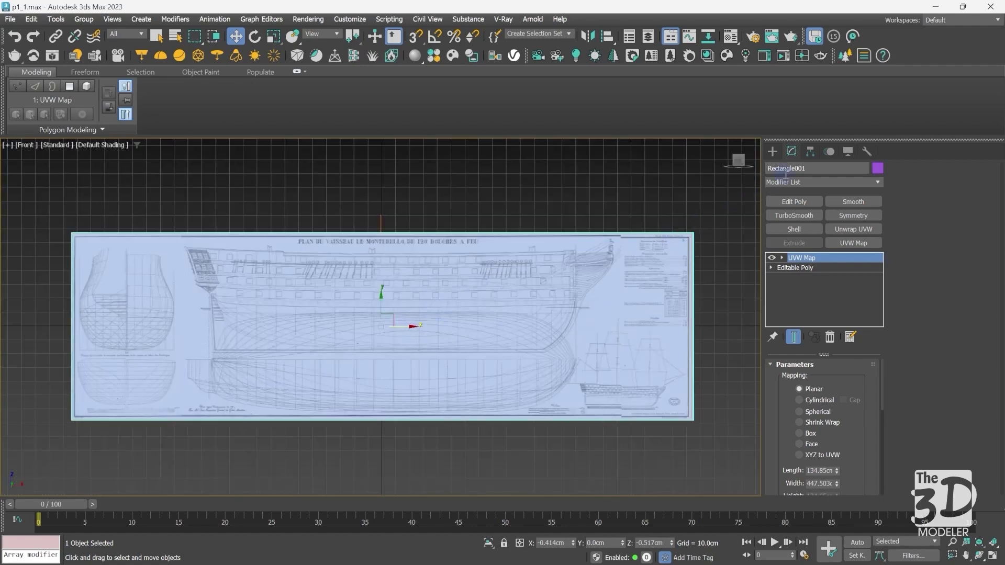
pyautogui.click(814, 152)
pyautogui.click(813, 227)
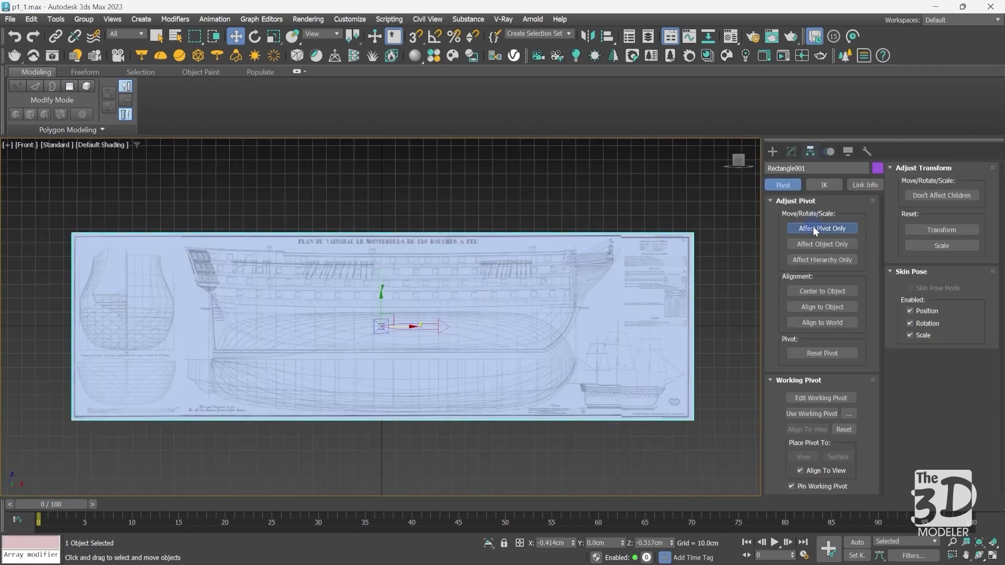
pyautogui.moveTo(414, 324); pyautogui.dragTo(152, 313)
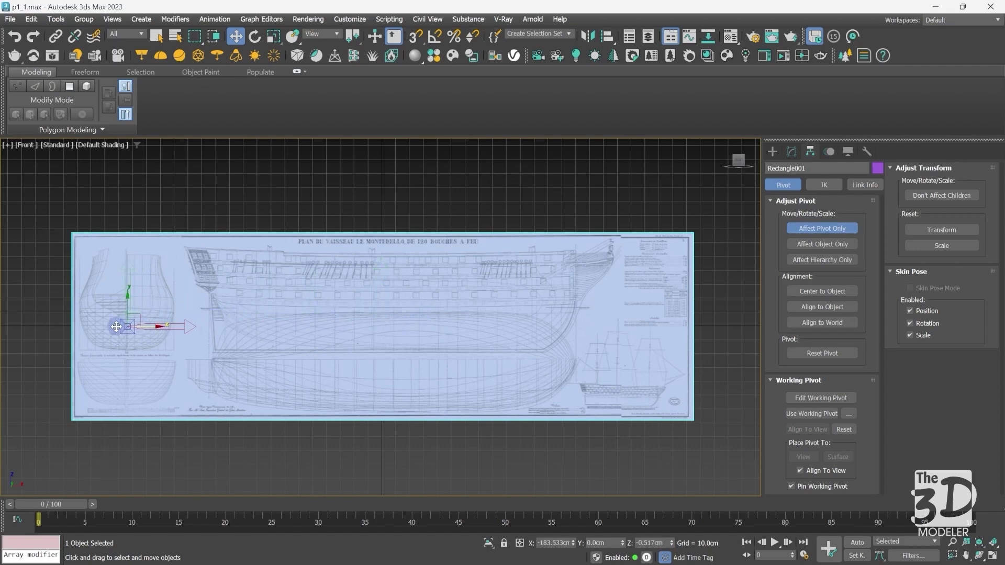
pyautogui.scroll(5, 116, 326)
pyautogui.scroll(5, 116, 326)
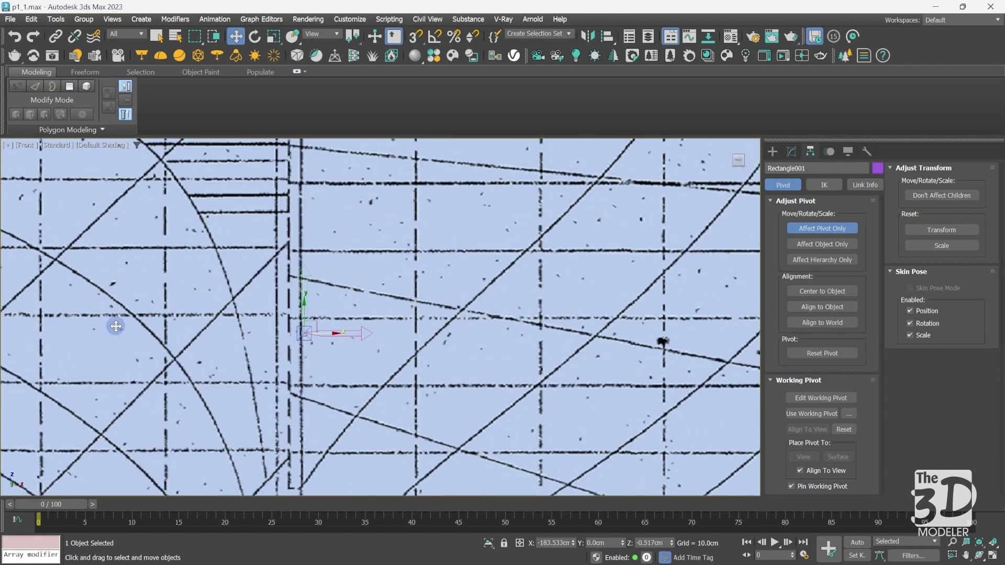
pyautogui.moveTo(326, 332); pyautogui.dragTo(310, 332)
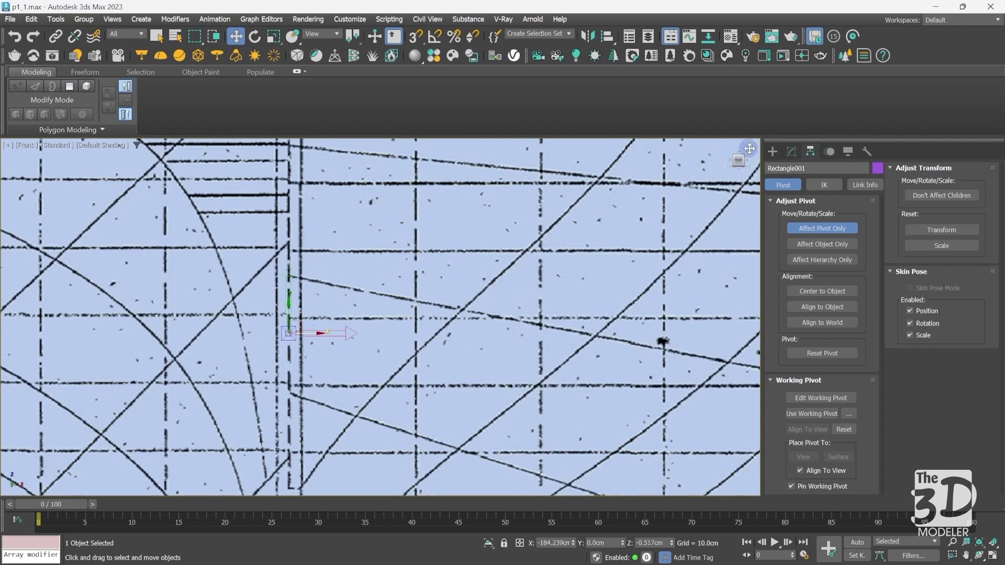
# Scale the plan plane uniformly to about 2410% so the hull cross-section matches the width of the 1640 cm rectangle.
pyautogui.click(771, 150)
pyautogui.press('z')
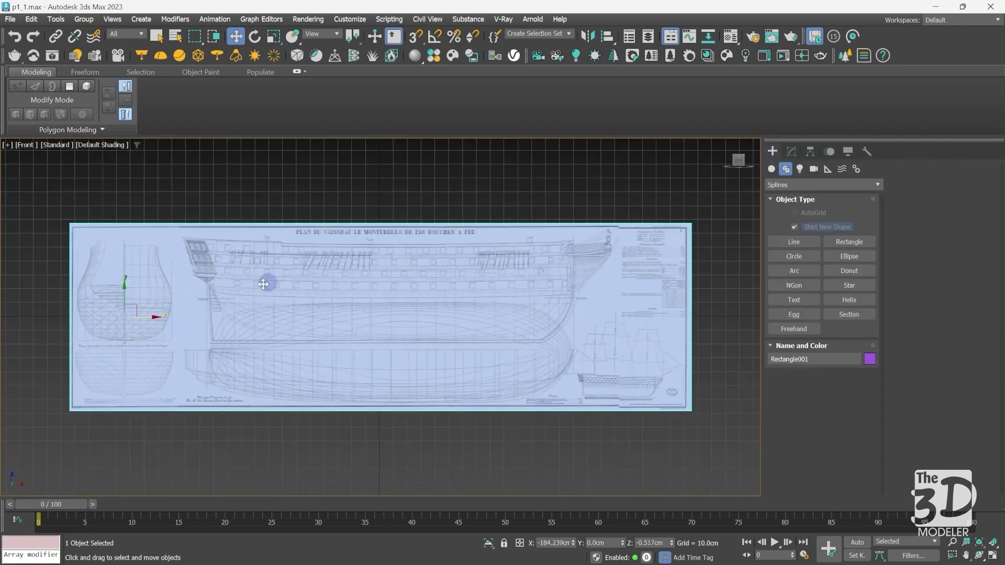
pyautogui.press('r')
pyautogui.moveTo(132, 312); pyautogui.dragTo(199, 251)
pyautogui.moveTo(134, 313); pyautogui.dragTo(511, 330)
pyautogui.press('z')
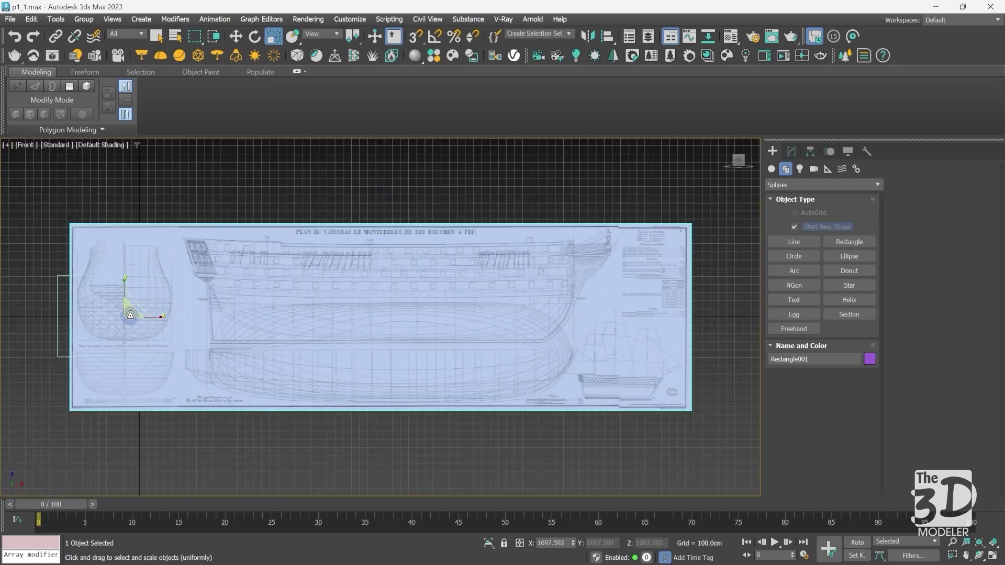
pyautogui.moveTo(134, 314); pyautogui.dragTo(140, 297)
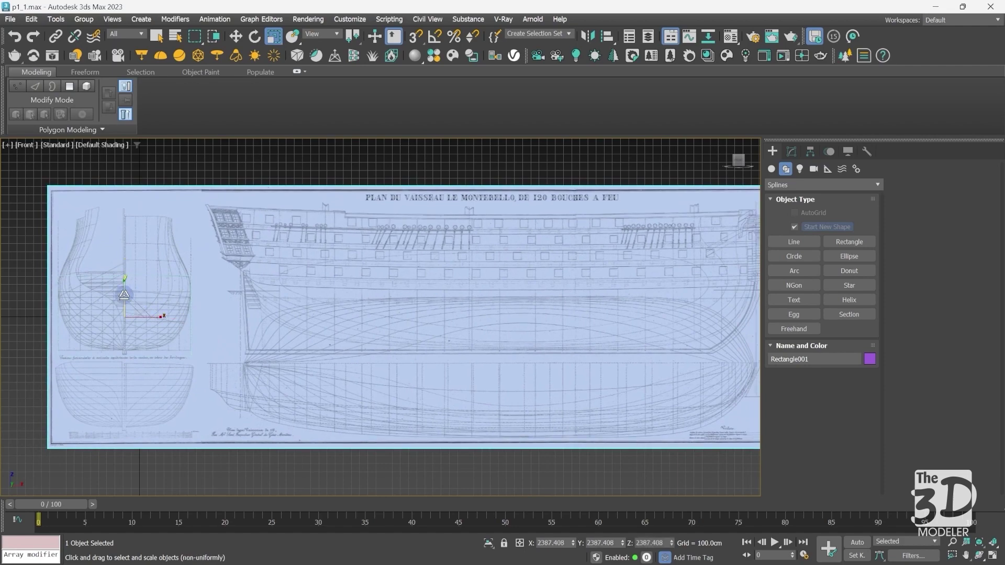
pyautogui.scroll(2, 100, 283)
pyautogui.scroll(2, 100, 283)
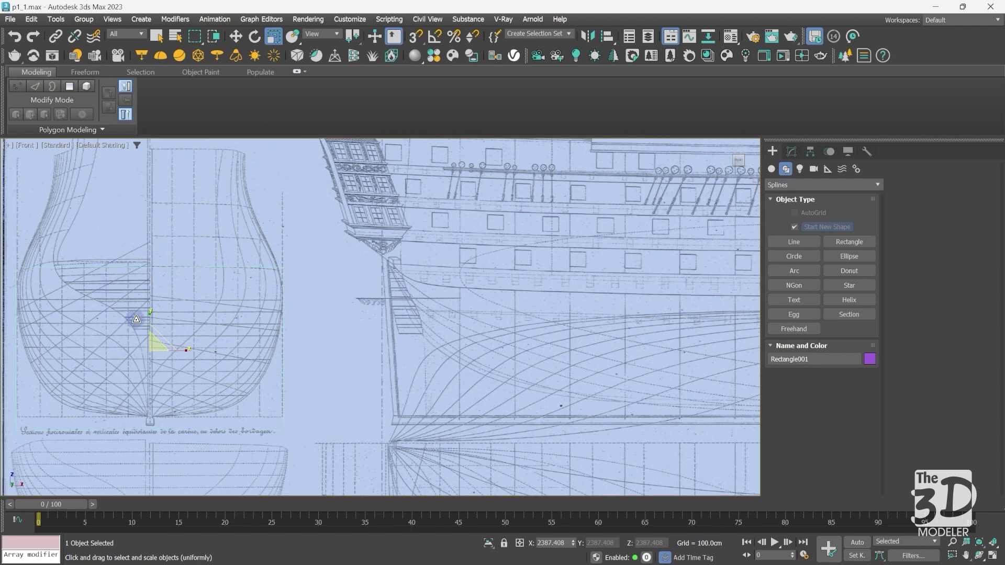
pyautogui.moveTo(152, 345); pyautogui.dragTo(153, 346)
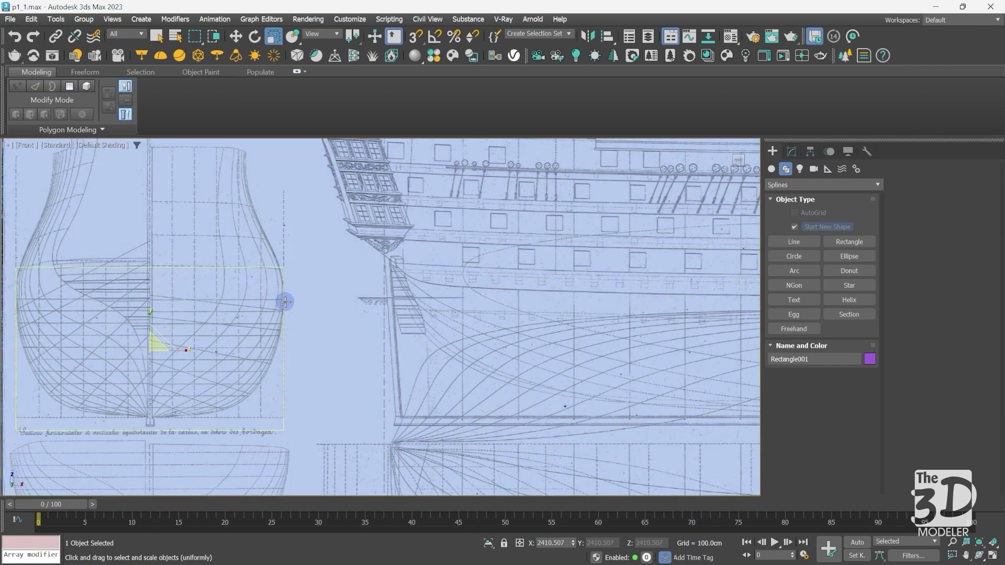
# Delete the scaling rectangle, return to shaded display and frame the whole ship plan.
pyautogui.press('F3')
pyautogui.press('Delete')
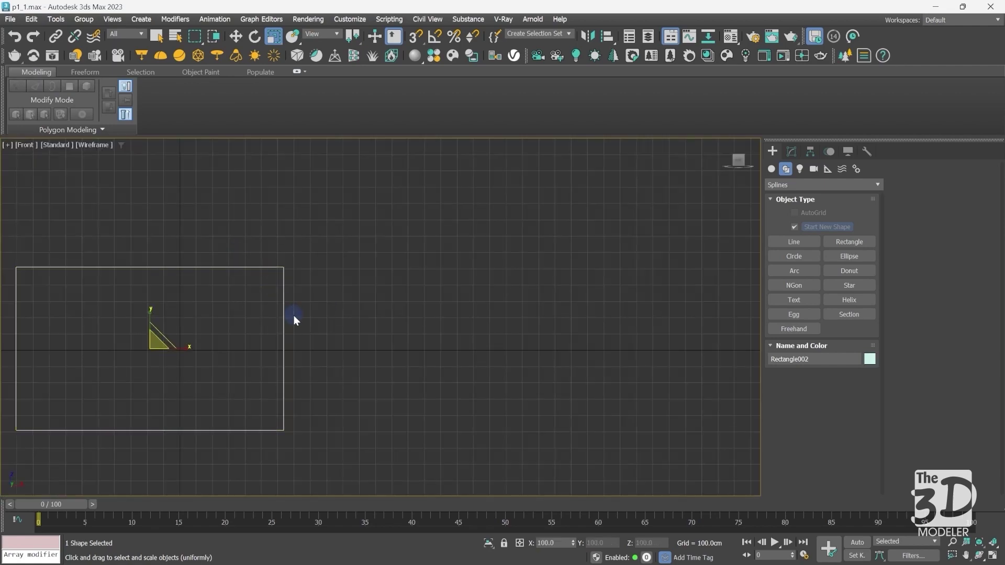
pyautogui.press('F3')
pyautogui.press('z')
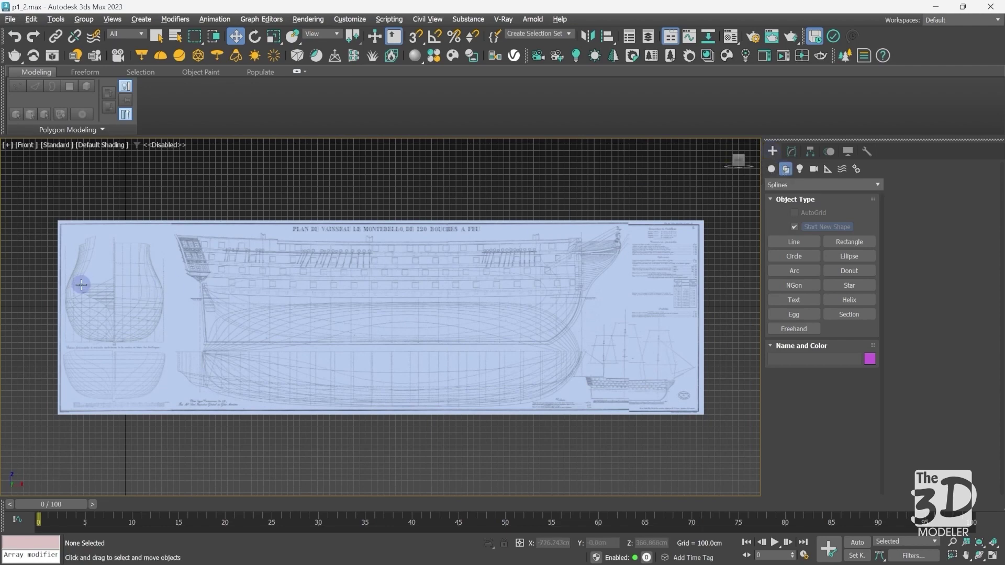
# Start a line at the top corner of the hull section curve in the cross-section's left half and trace it down through two dash-dotted line crossings.
pyautogui.scroll(4, 82, 284)
pyautogui.scroll(2, 81, 284)
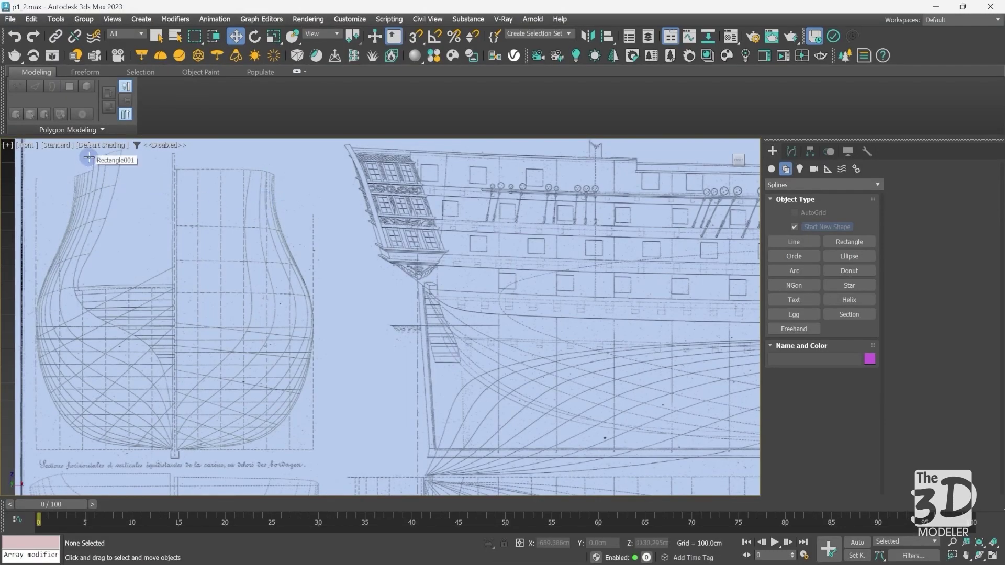
pyautogui.scroll(10, 89, 157)
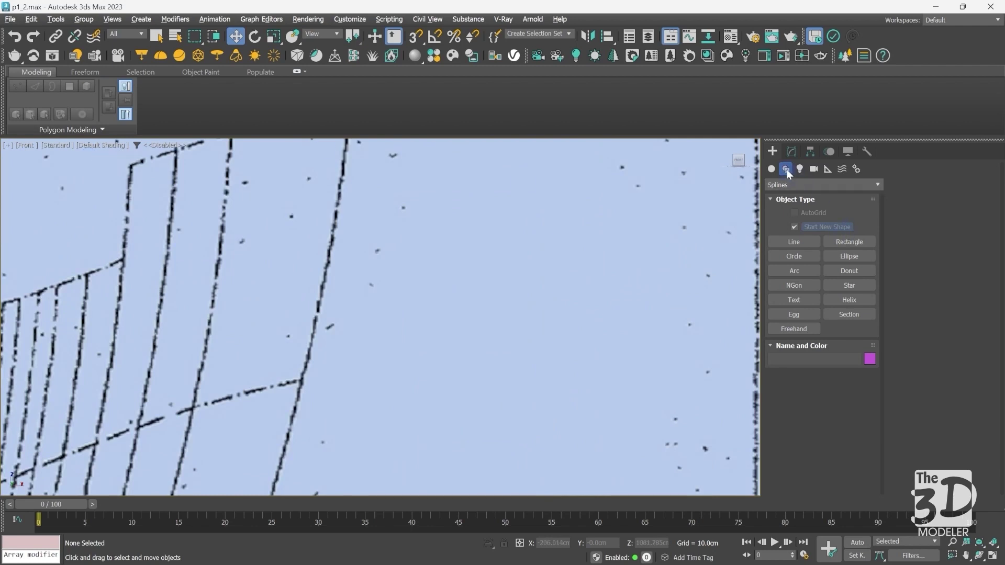
pyautogui.click(796, 240)
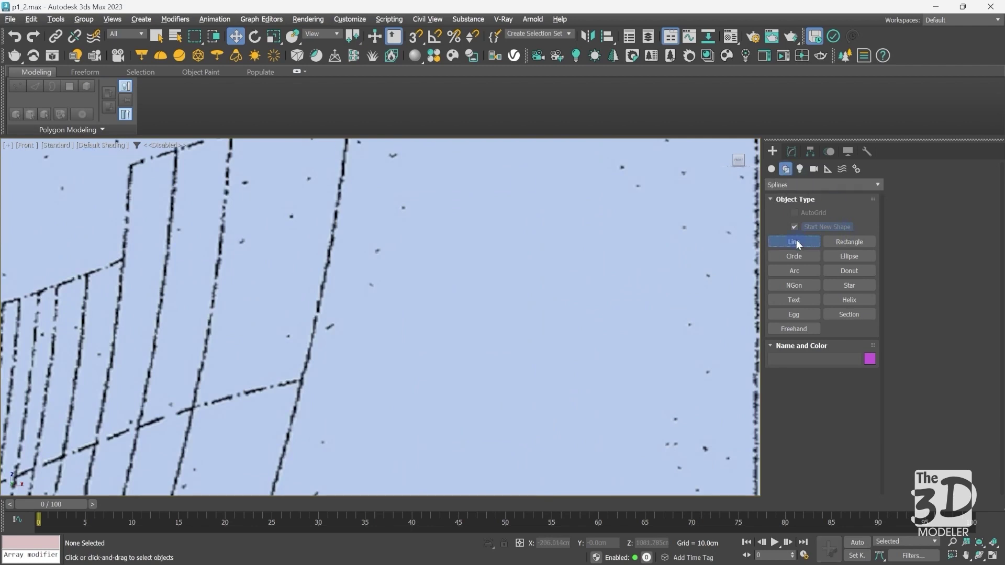
pyautogui.click(131, 166)
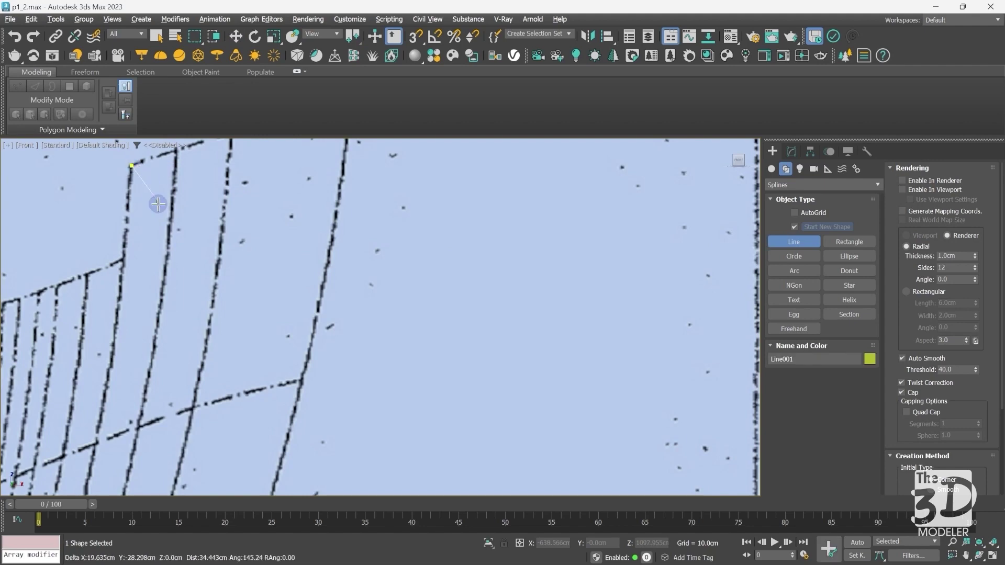
pyautogui.click(123, 259)
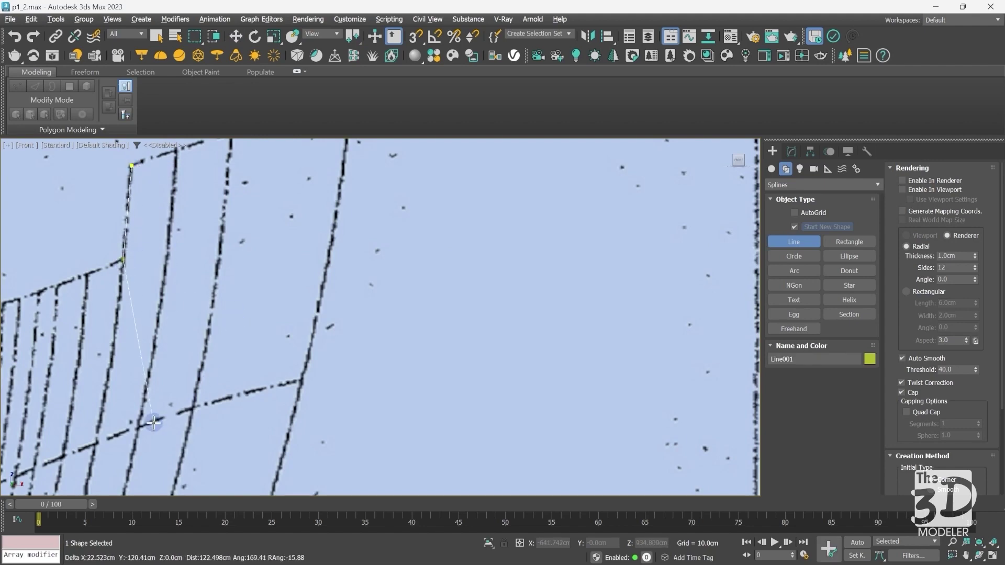
pyautogui.click(96, 444)
pyautogui.moveTo(96, 444); pyautogui.dragTo(379, 316, button='middle')
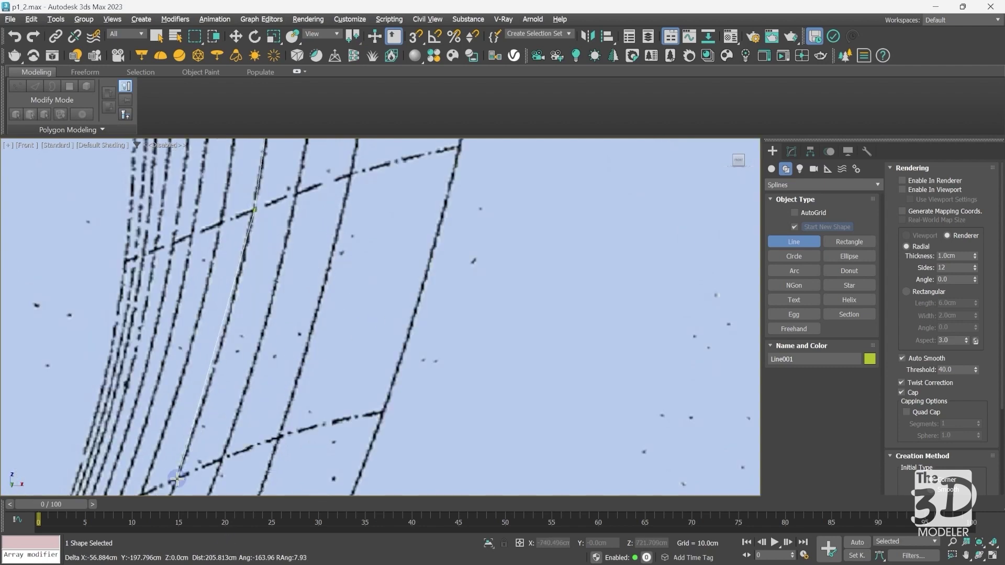
# Continue the line down the flaring upper side of the same hull curve, placing vertices at its next three dash-dotted line crossings.
pyautogui.click(196, 465)
pyautogui.moveTo(195, 465); pyautogui.dragTo(380, 316, button='middle')
pyautogui.moveTo(225, 456); pyautogui.dragTo(379, 315, button='middle')
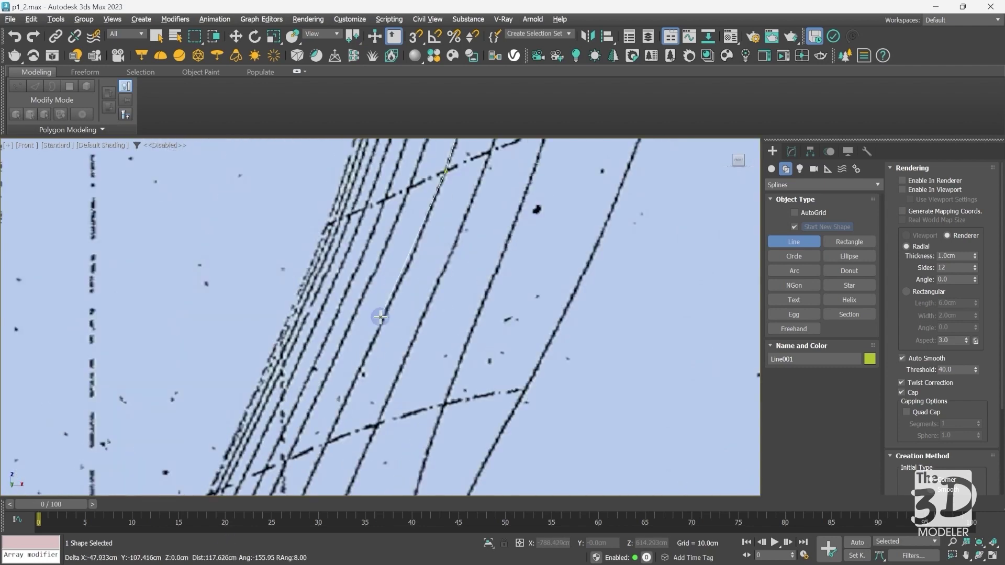
pyautogui.click(327, 442)
pyautogui.scroll(2, 411, 474)
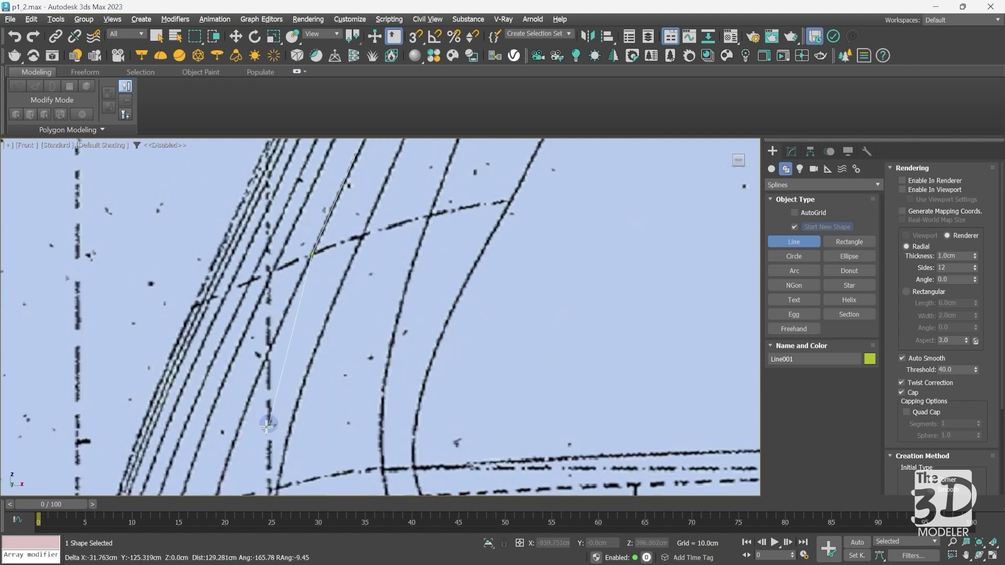
pyautogui.scroll(1, 381, 253)
pyautogui.click(339, 354)
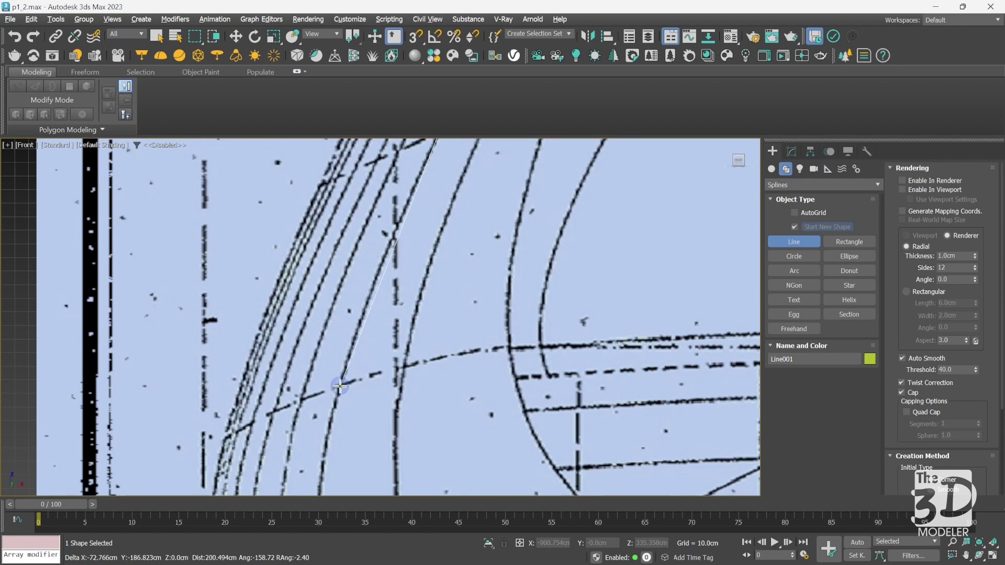
# Trace the line around the lower bend of the hull curve with four vertices at its crossings with the straight diagonals.
pyautogui.press('i')
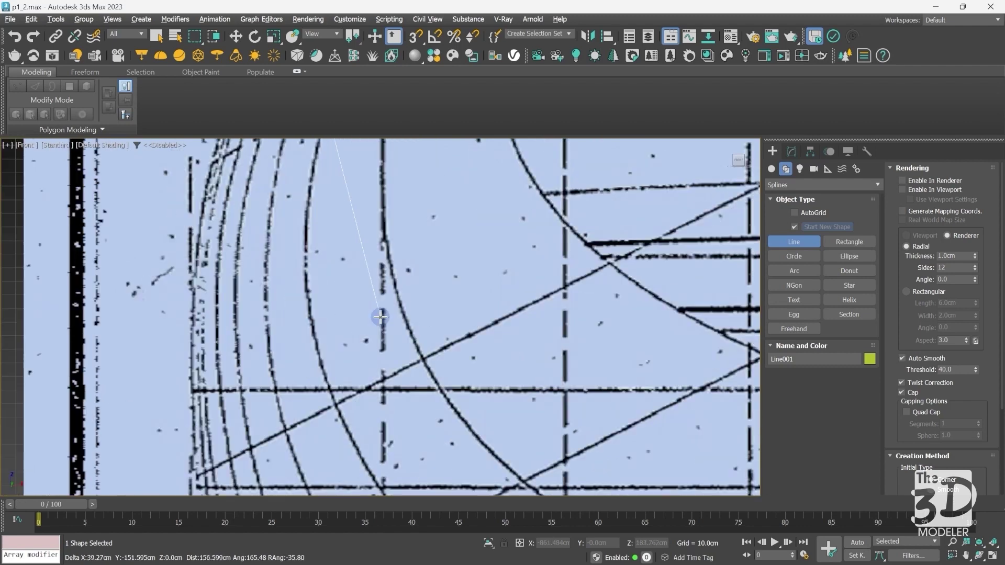
pyautogui.press('i')
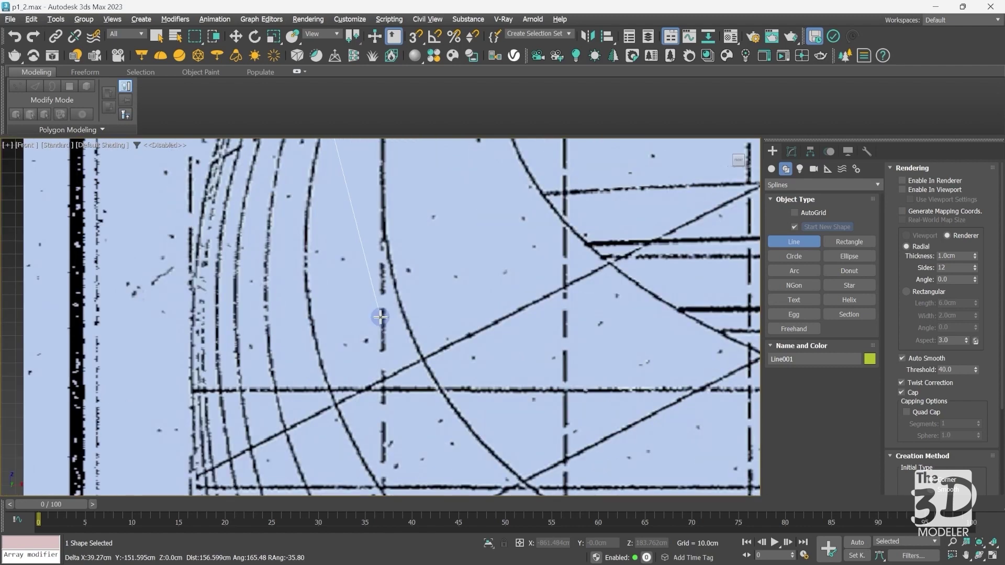
pyautogui.click(334, 404)
pyautogui.press('i')
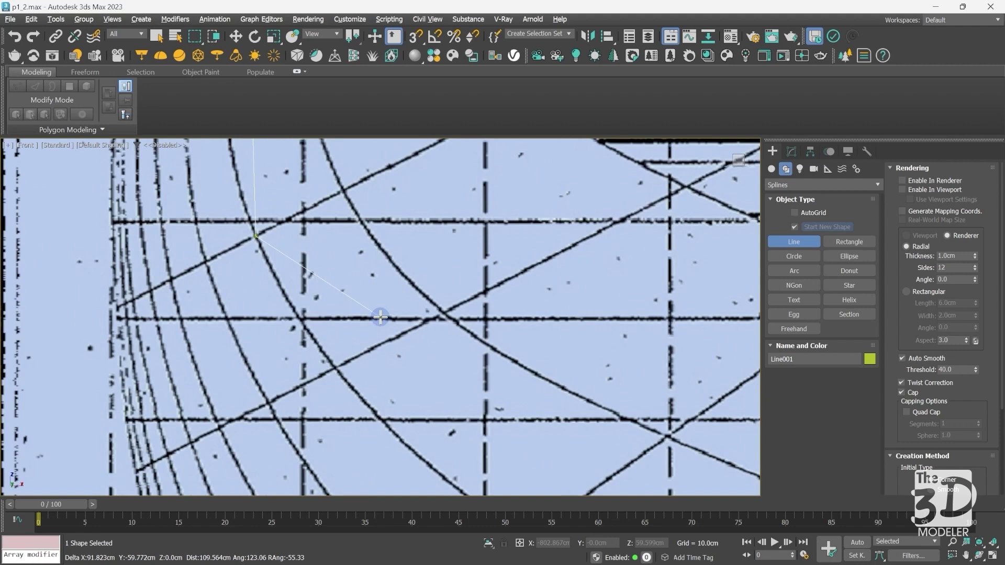
pyautogui.click(337, 371)
pyautogui.press('i')
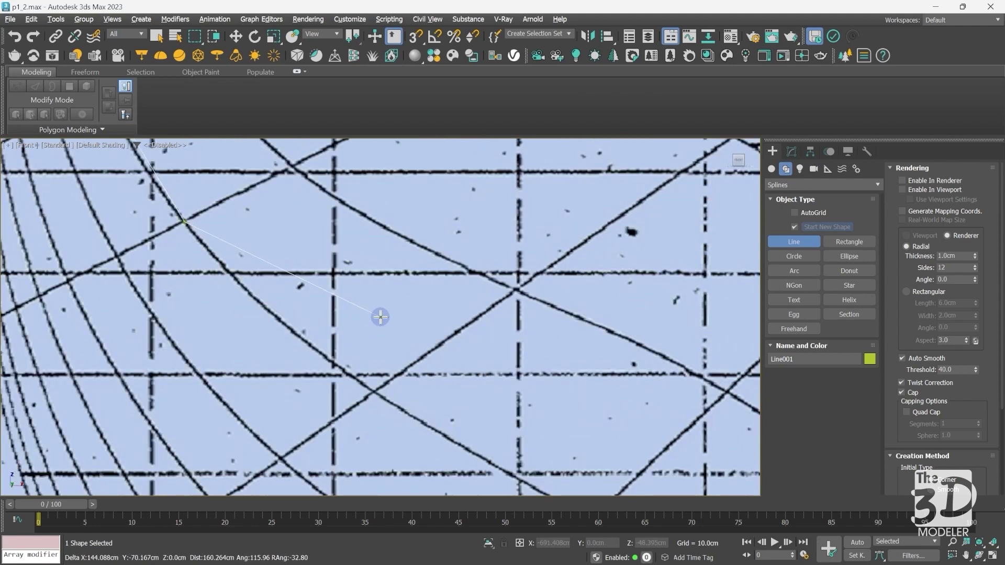
pyautogui.click(372, 392)
pyautogui.press('i')
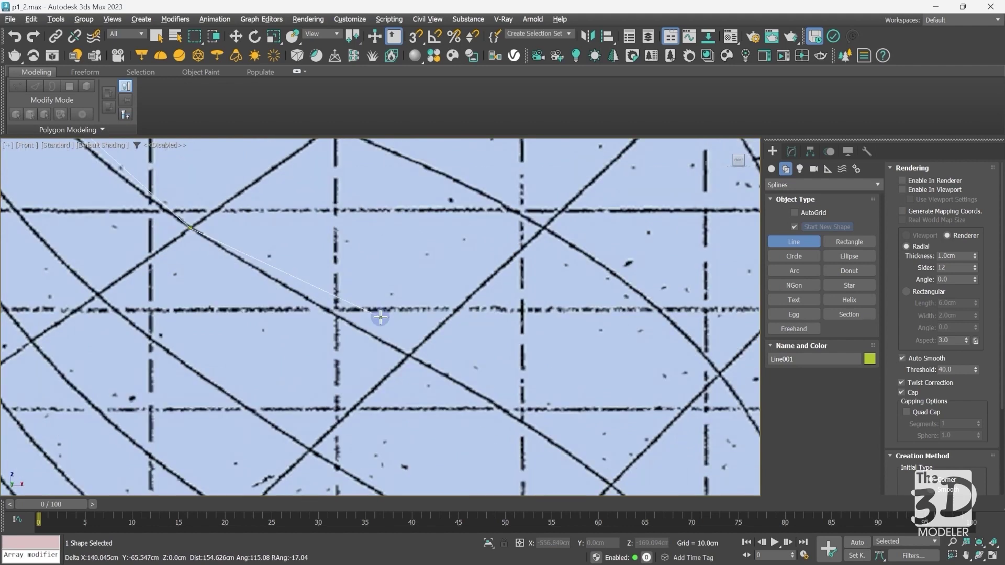
pyautogui.click(409, 356)
# Finish the line through the last two diagonal crossings to the keel's upper left corner, end it and frame the traced curve.
pyautogui.press('i')
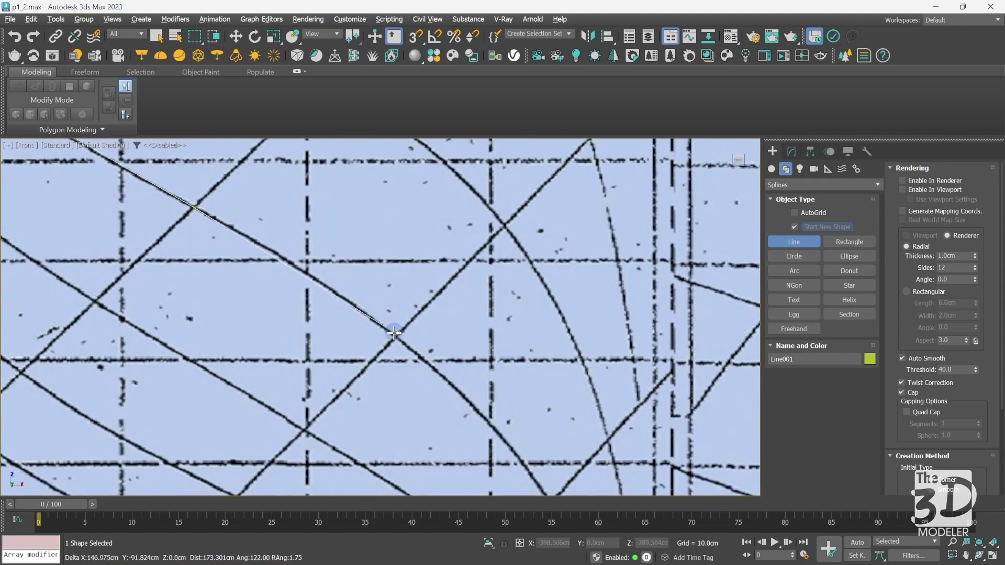
pyautogui.click(395, 335)
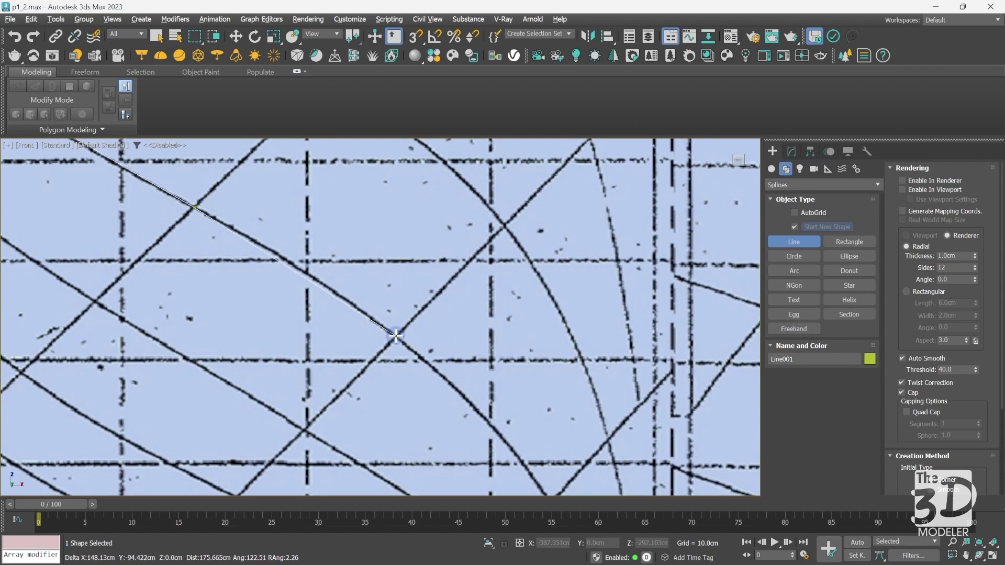
pyautogui.press('i')
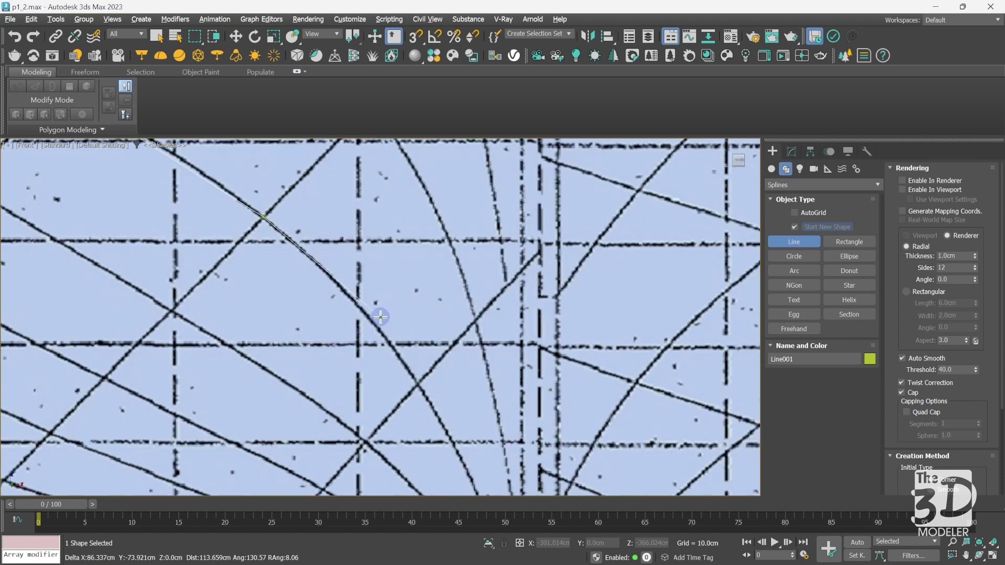
pyautogui.click(419, 384)
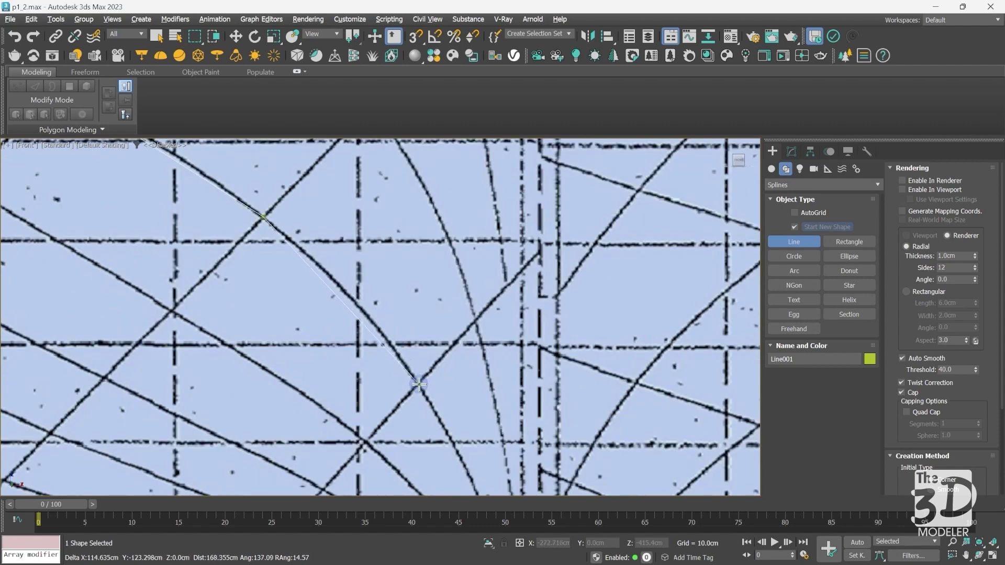
pyautogui.press('i')
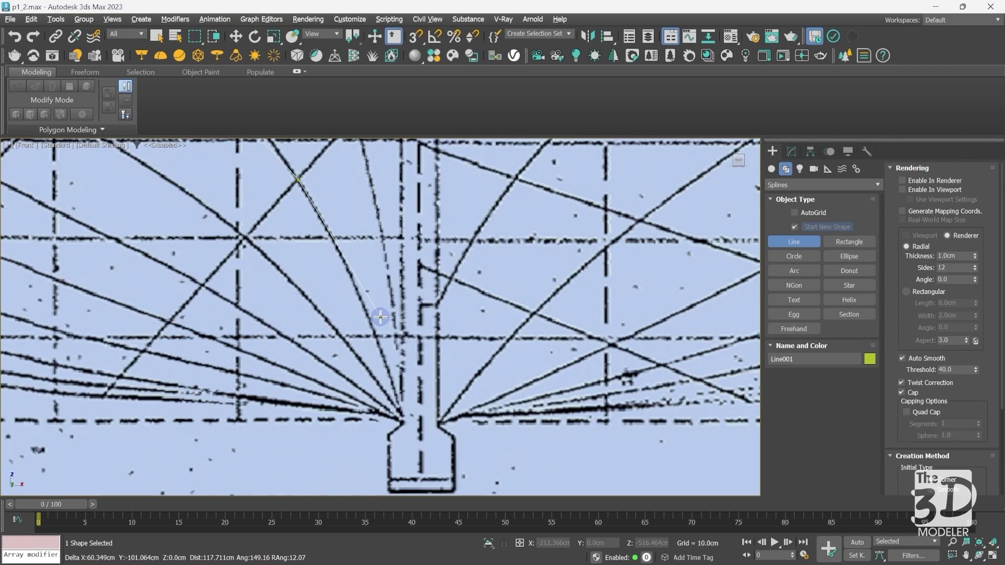
pyautogui.click(402, 419)
pyautogui.rightClick(408, 306)
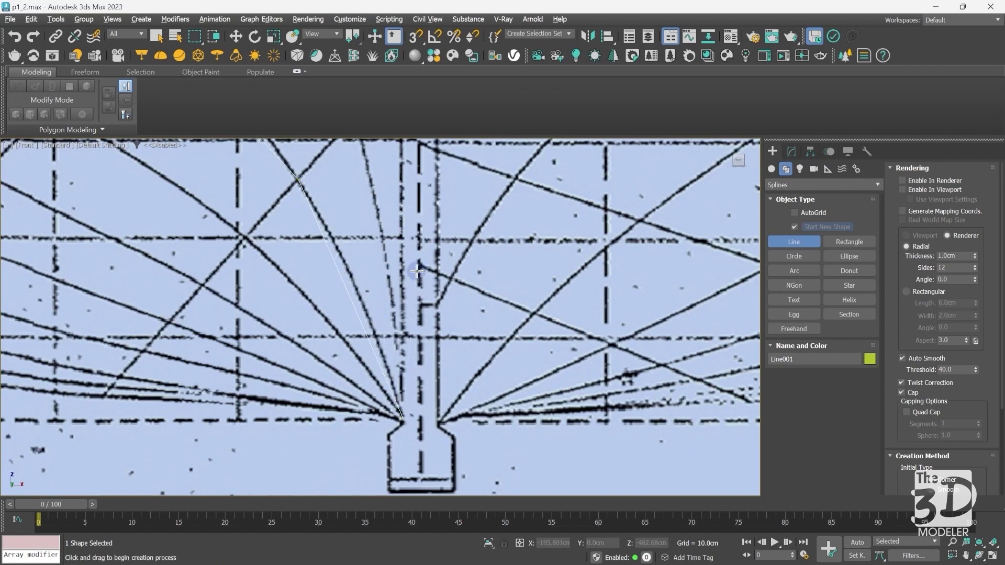
pyautogui.press('z')
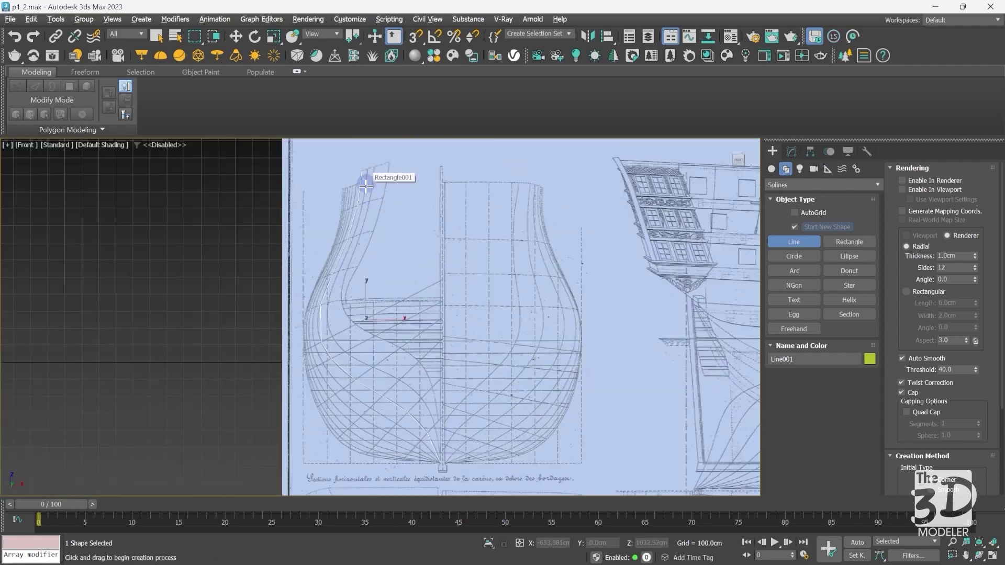
# Open the traced hull line for vertex editing and convert its second vertex from the top to Bezier.
pyautogui.click(321, 348)
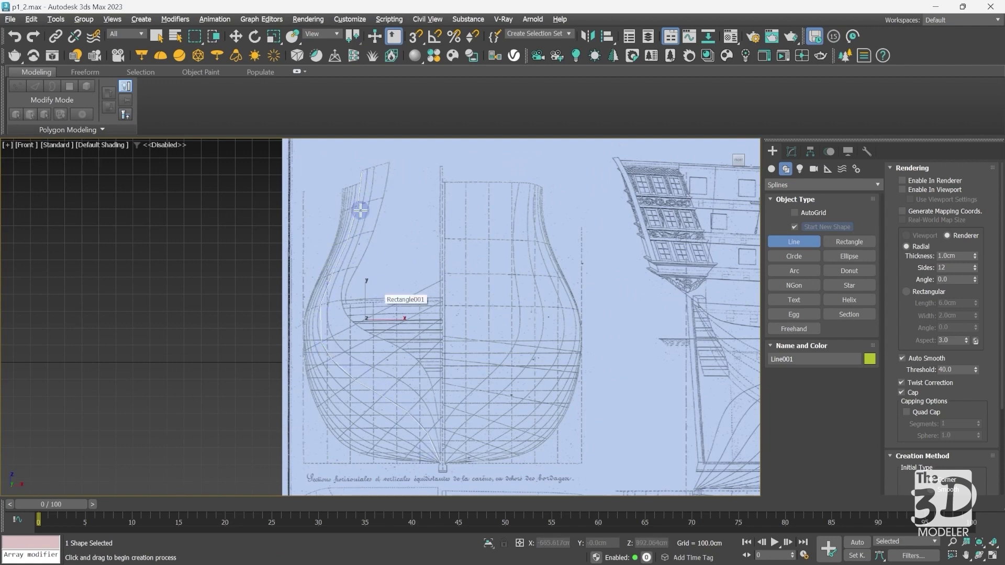
pyautogui.press('w')
pyautogui.click(357, 184)
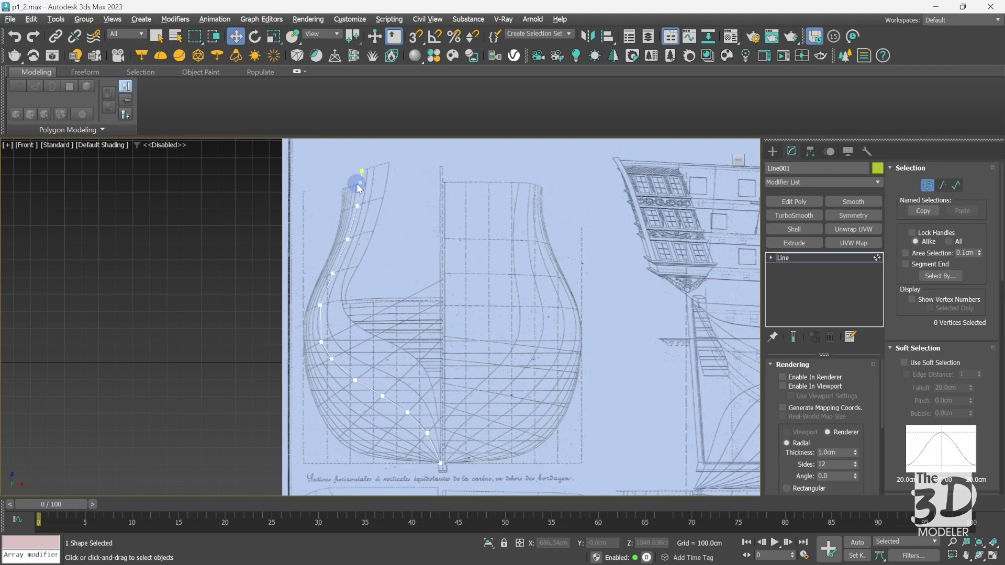
pyautogui.hotkey('alt', 'w')
pyautogui.scroll(8, 356, 165)
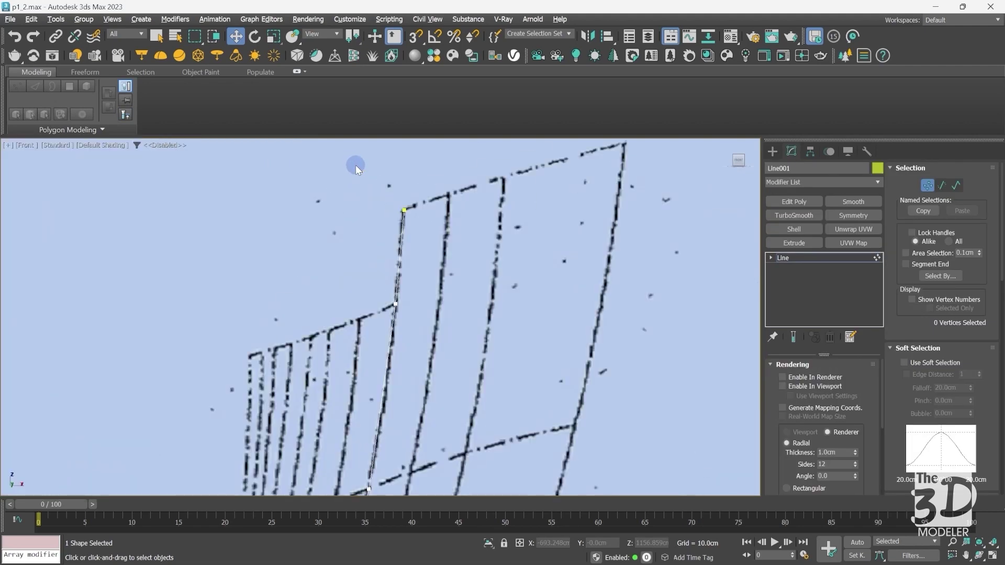
pyautogui.click(395, 304)
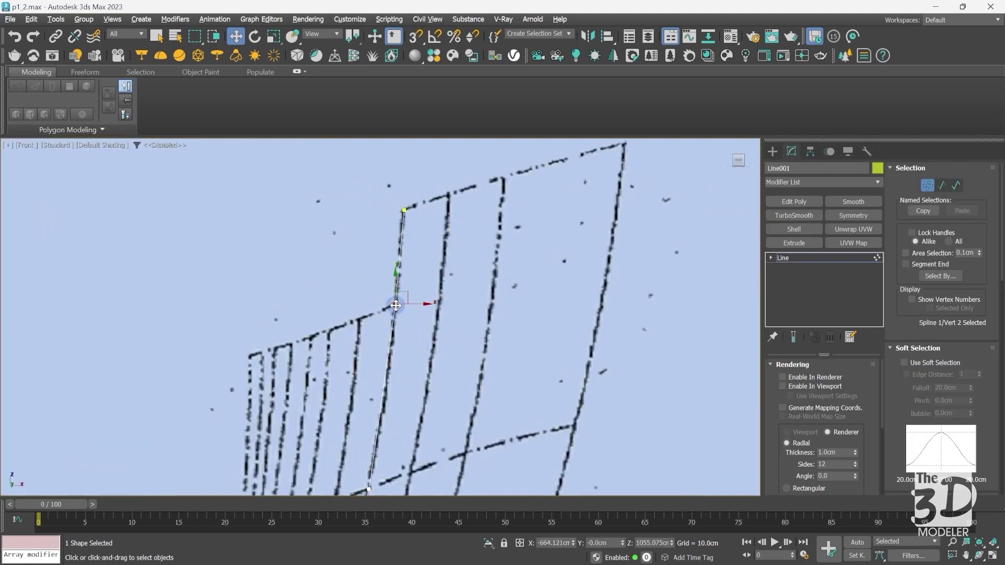
pyautogui.rightClick(396, 305)
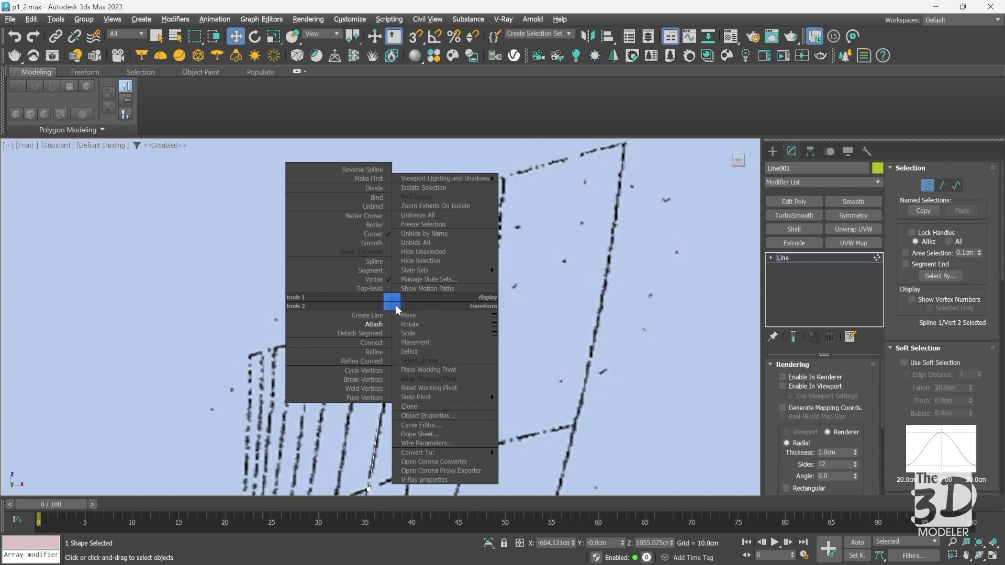
pyautogui.click(501, 258)
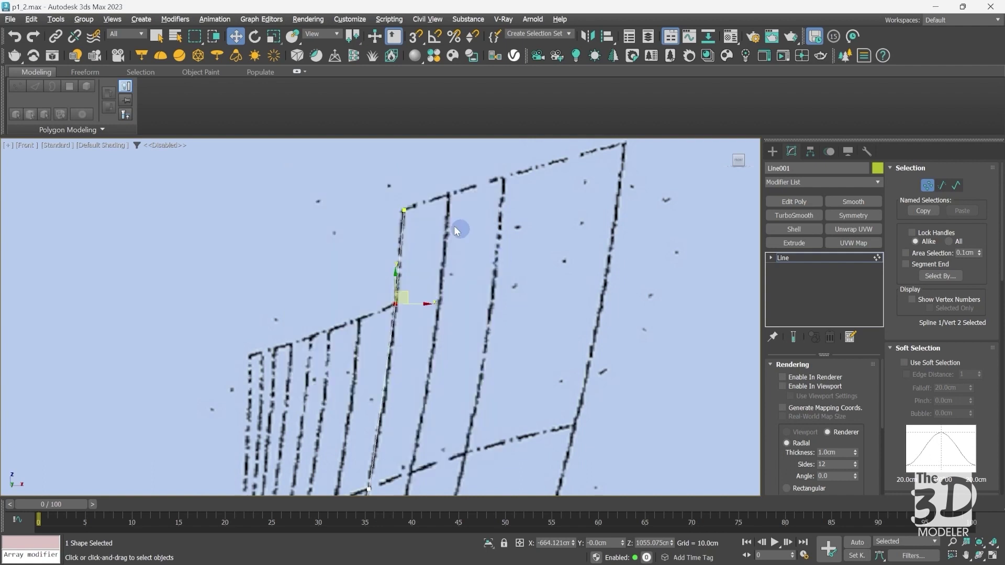
pyautogui.rightClick(398, 303)
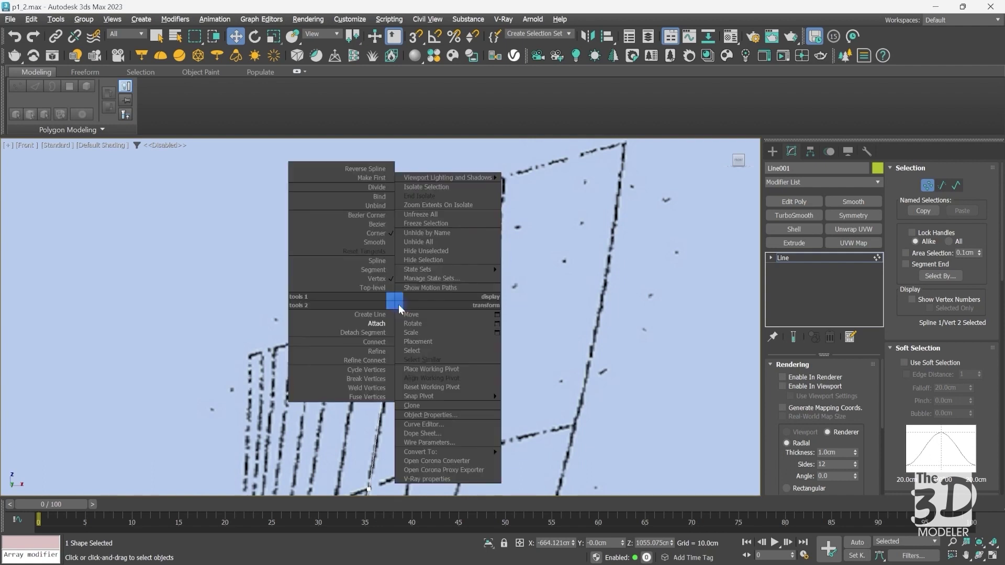
pyautogui.click(374, 231)
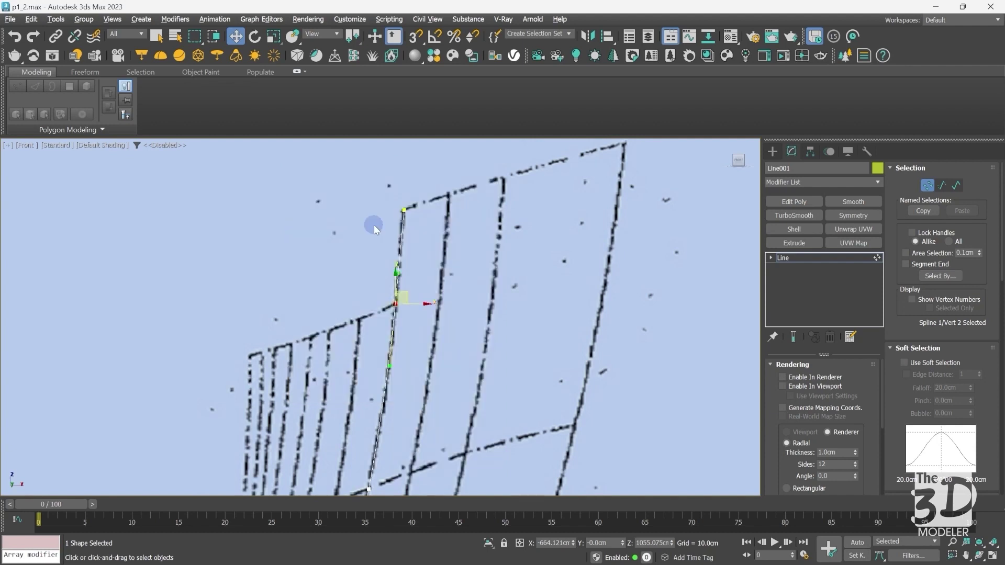
pyautogui.click(390, 368)
# Convert the line's topmost vertex to Bezier.
pyautogui.click(404, 210)
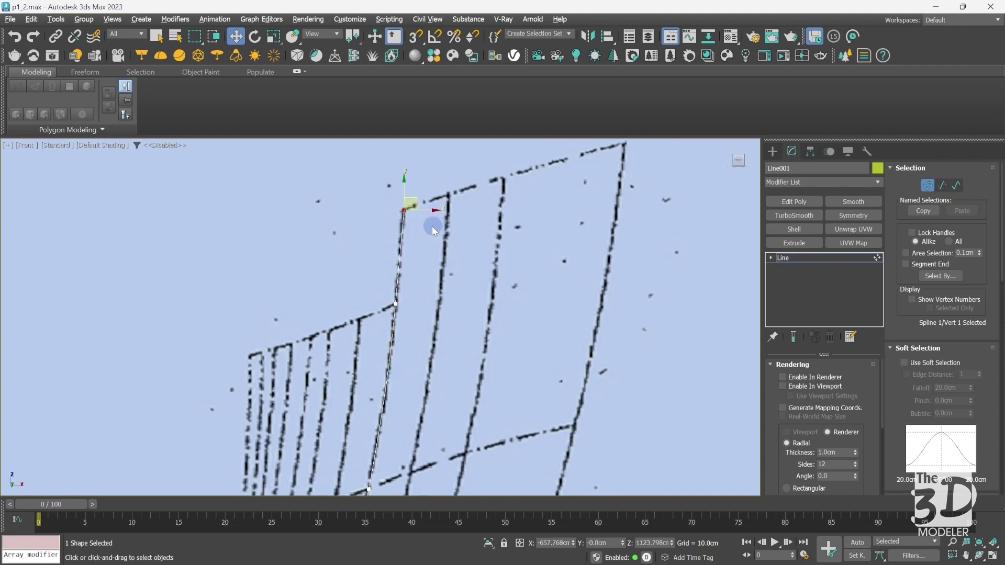
pyautogui.rightClick(402, 209)
pyautogui.click(378, 129)
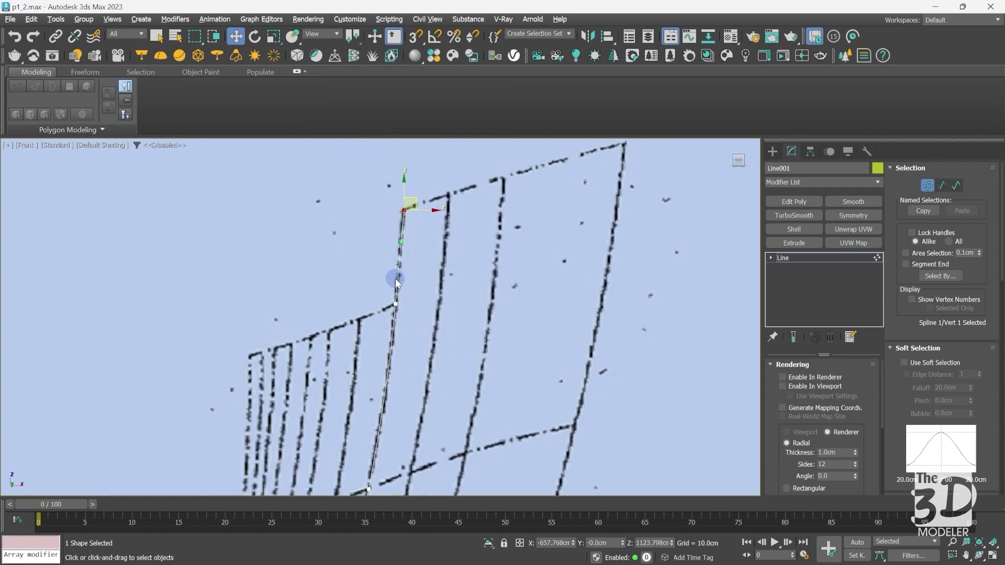
# Convert the third vertex, at the next dash-dotted line crossing, to Bezier and adjust its handles along the drawn hull curve.
pyautogui.moveTo(402, 460); pyautogui.dragTo(380, 316, button='middle')
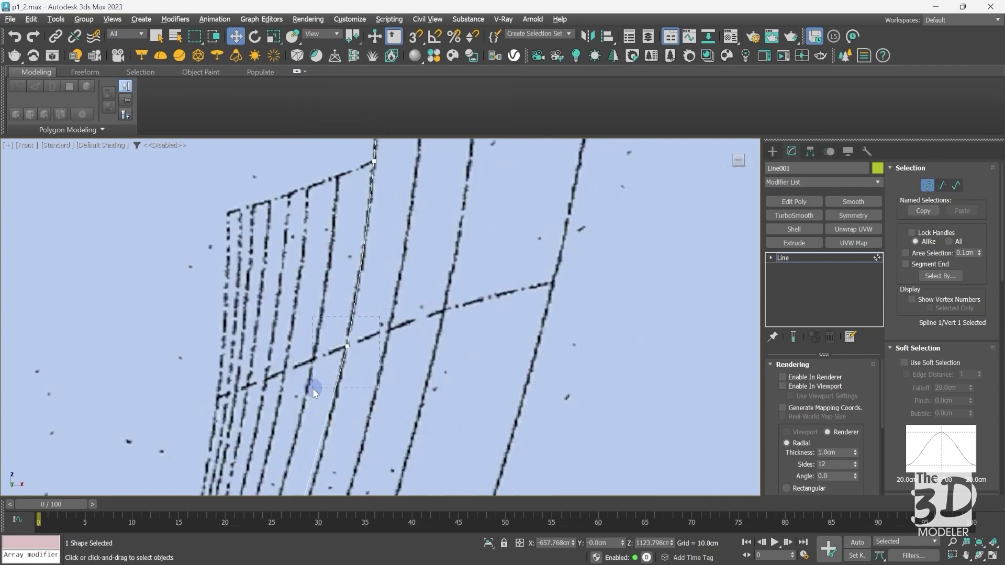
pyautogui.click(344, 349)
pyautogui.rightClick(346, 341)
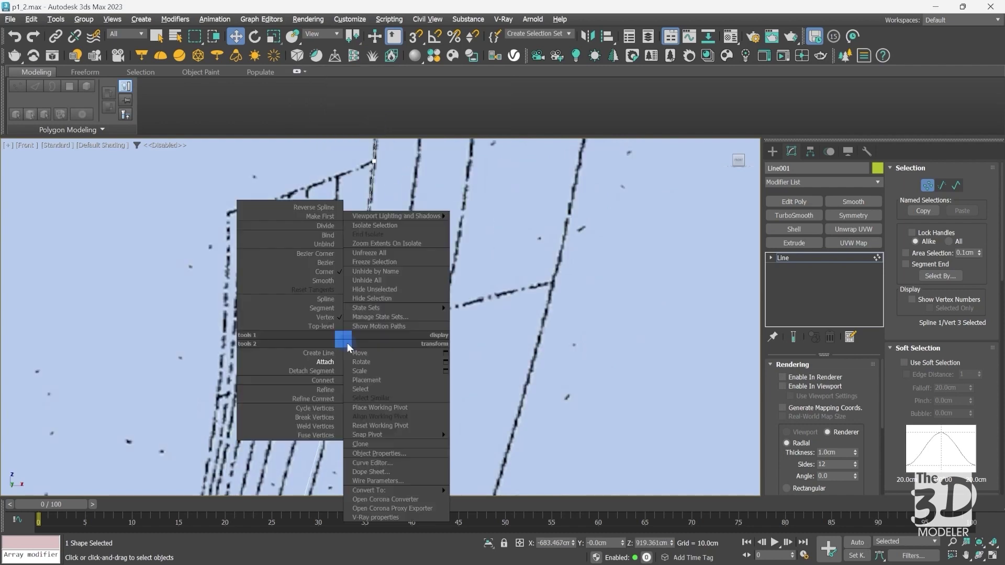
pyautogui.click(331, 265)
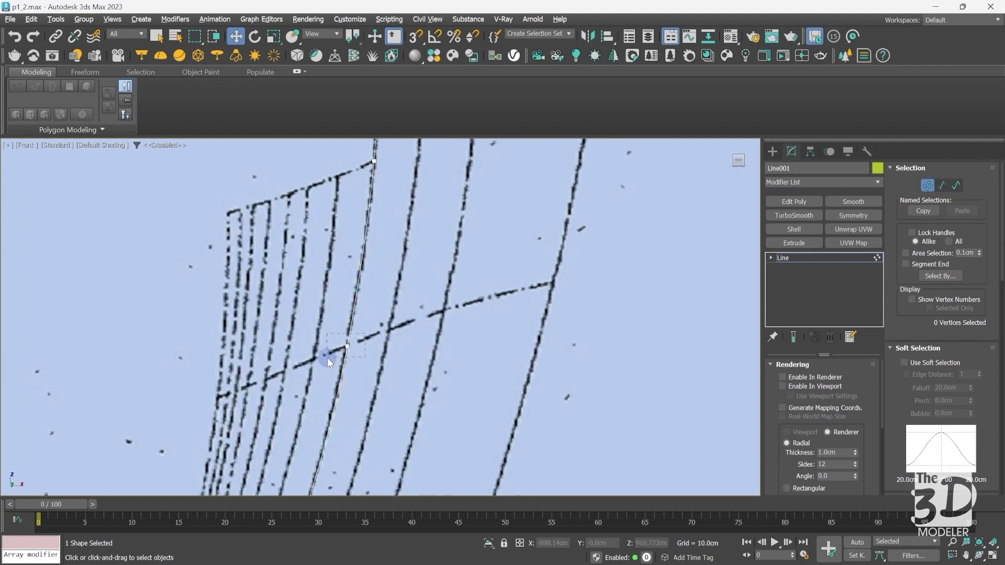
pyautogui.moveTo(361, 346); pyautogui.dragTo(360, 345)
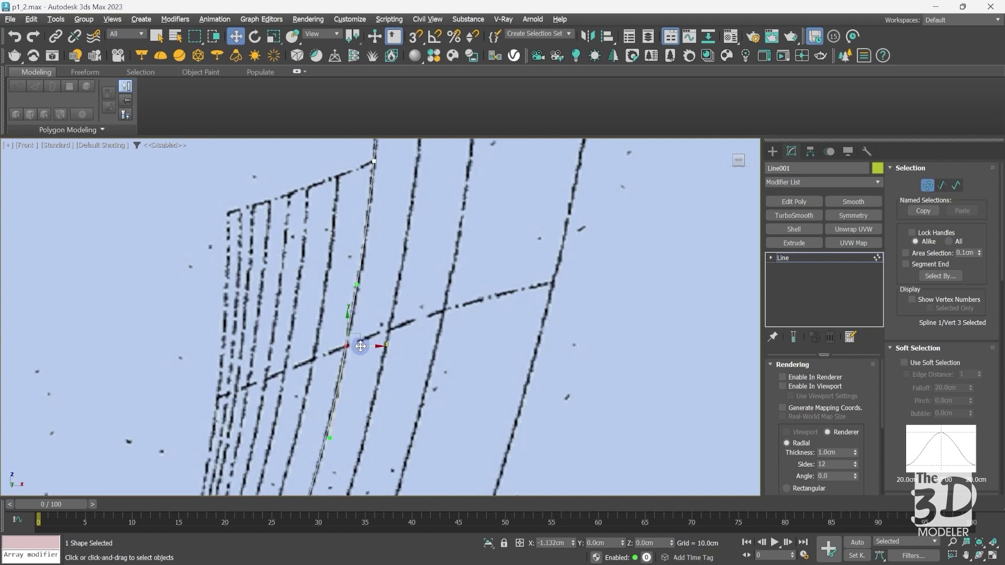
# Make the fourth vertex Bezier and align its tangent with the hull curve.
pyautogui.moveTo(360, 346); pyautogui.dragTo(380, 316, button='middle')
pyautogui.click(387, 363)
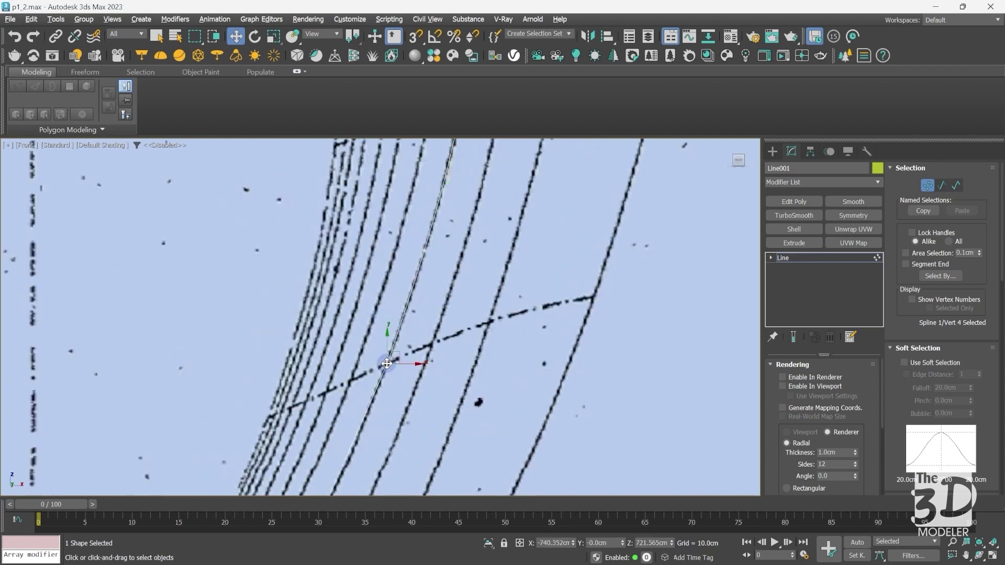
pyautogui.rightClick(386, 363)
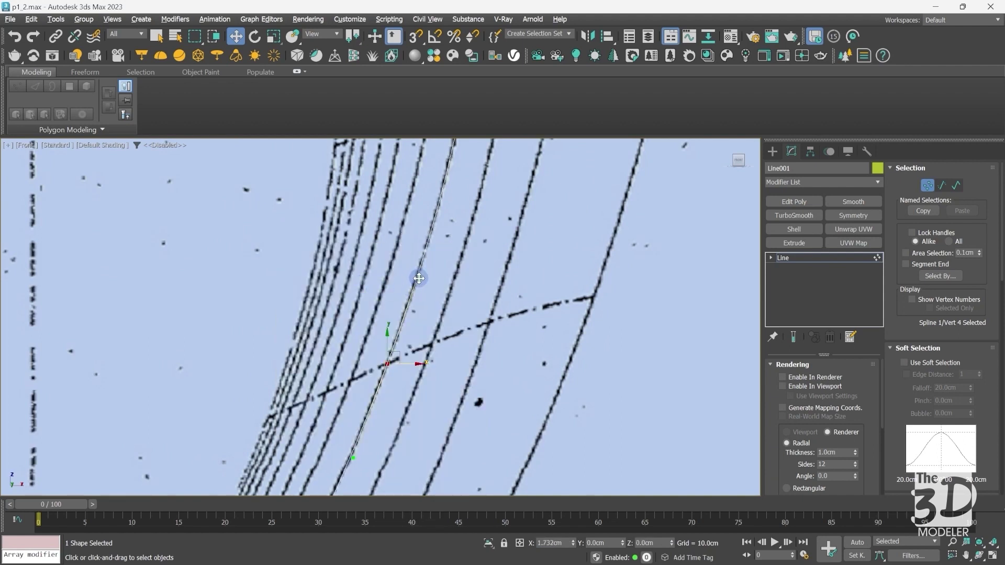
# Convert the fifth vertex on the flaring side to Bezier and move its upper handle onto the hull curve.
pyautogui.scroll(-2, 383, 435)
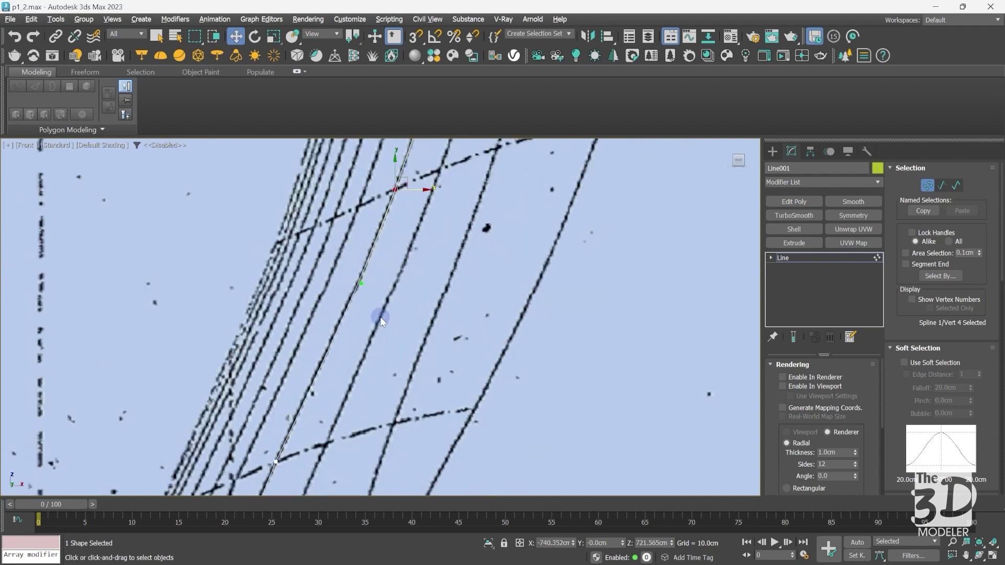
pyautogui.moveTo(383, 436); pyautogui.dragTo(381, 318, button='middle')
pyautogui.click(343, 341)
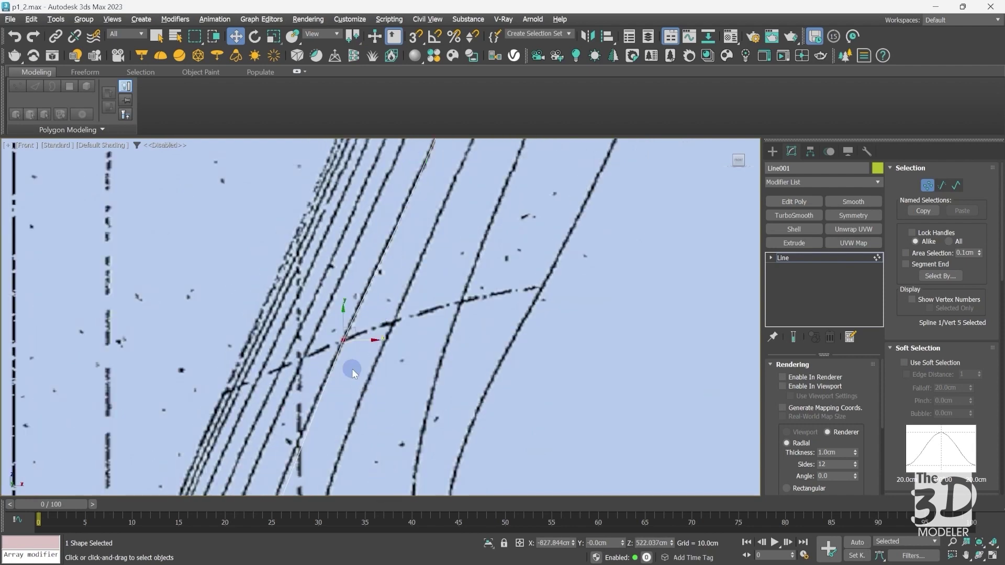
pyautogui.rightClick(343, 340)
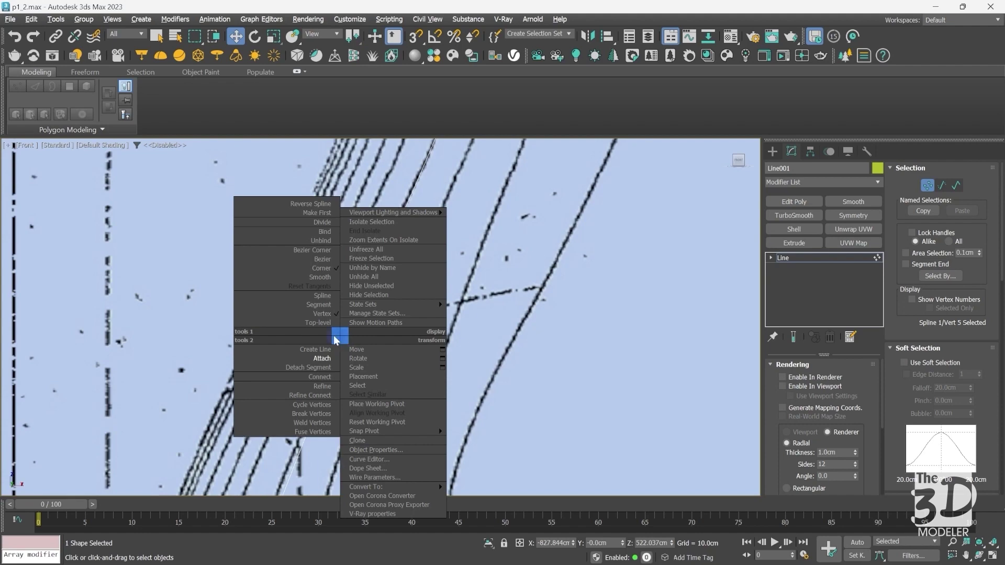
pyautogui.click(328, 262)
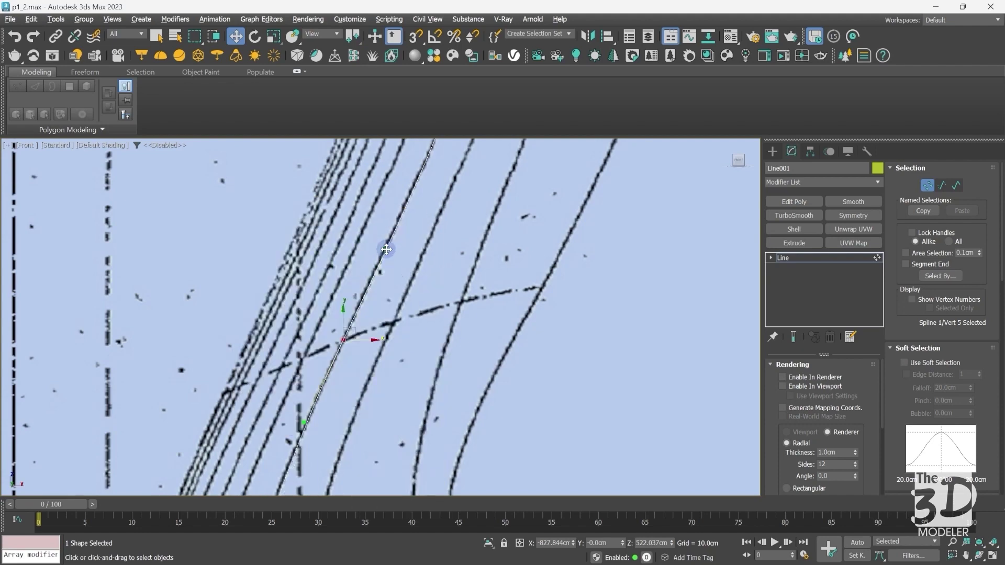
pyautogui.moveTo(386, 251); pyautogui.dragTo(382, 252)
# Convert the sixth vertex, at the lowest dash-dotted crossing, to Bezier and shift its upper handle to follow the hull curve.
pyautogui.scroll(2, 380, 316)
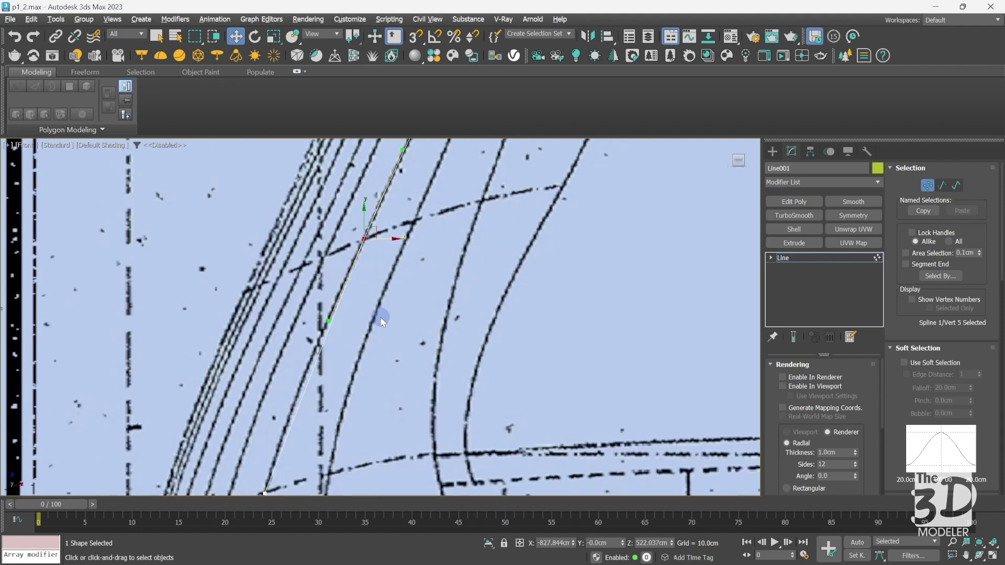
pyautogui.scroll(2, 381, 319)
pyautogui.moveTo(380, 316); pyautogui.dragTo(287, 402)
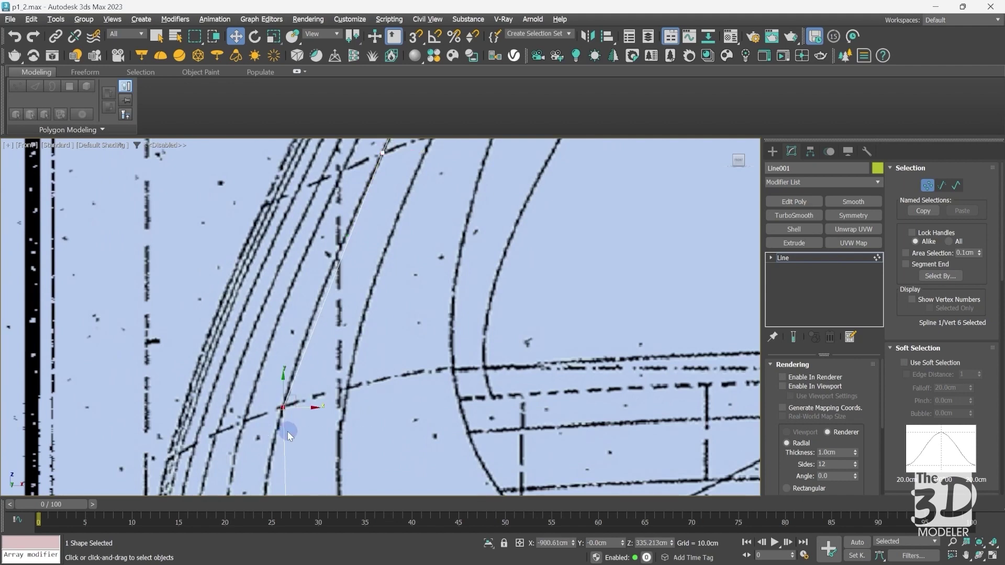
pyautogui.rightClick(281, 387)
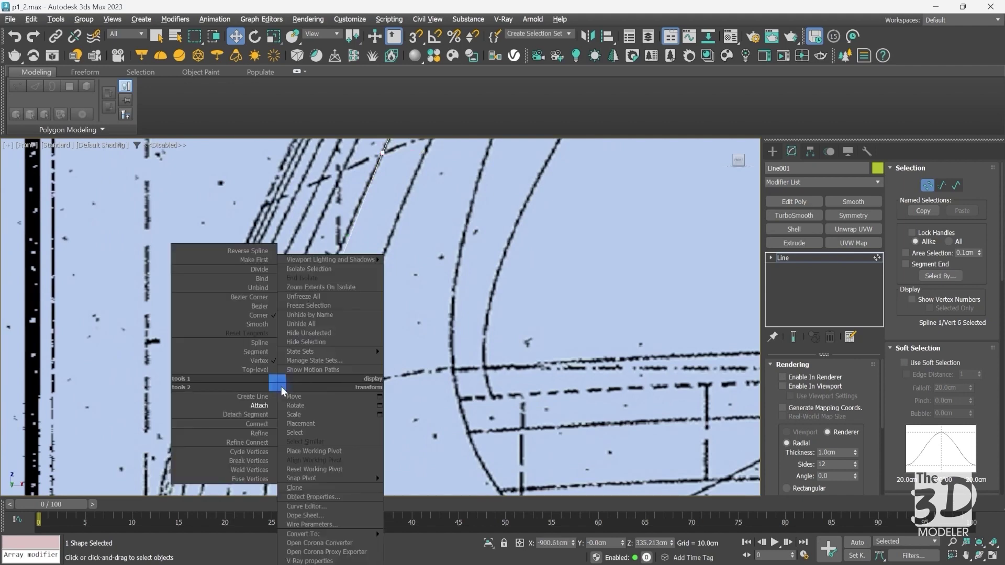
pyautogui.click(258, 306)
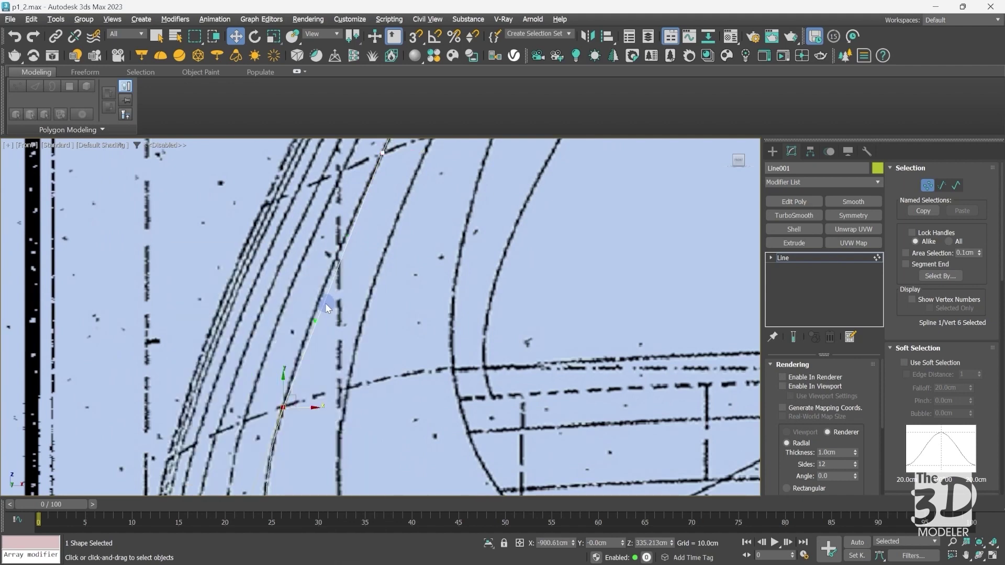
pyautogui.moveTo(311, 317); pyautogui.dragTo(307, 316)
# Convert the seventh vertex, at the first straight diagonal, to Bezier and pull its upper handle outward to fit the hull's widest bend.
pyautogui.moveTo(307, 317); pyautogui.dragTo(381, 322, button='middle')
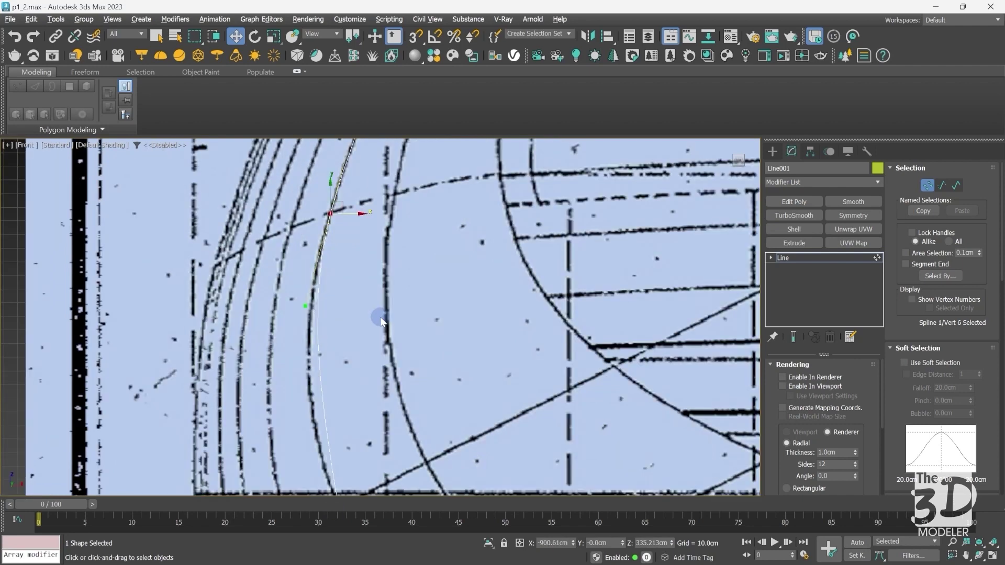
pyautogui.click(332, 406)
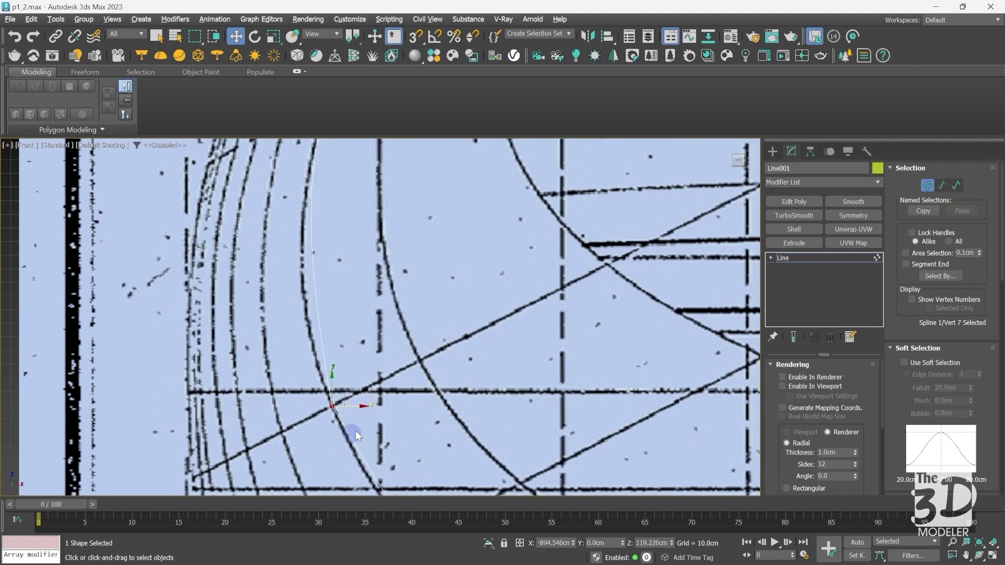
pyautogui.rightClick(333, 407)
pyautogui.click(303, 305)
pyautogui.moveTo(315, 304); pyautogui.dragTo(289, 307)
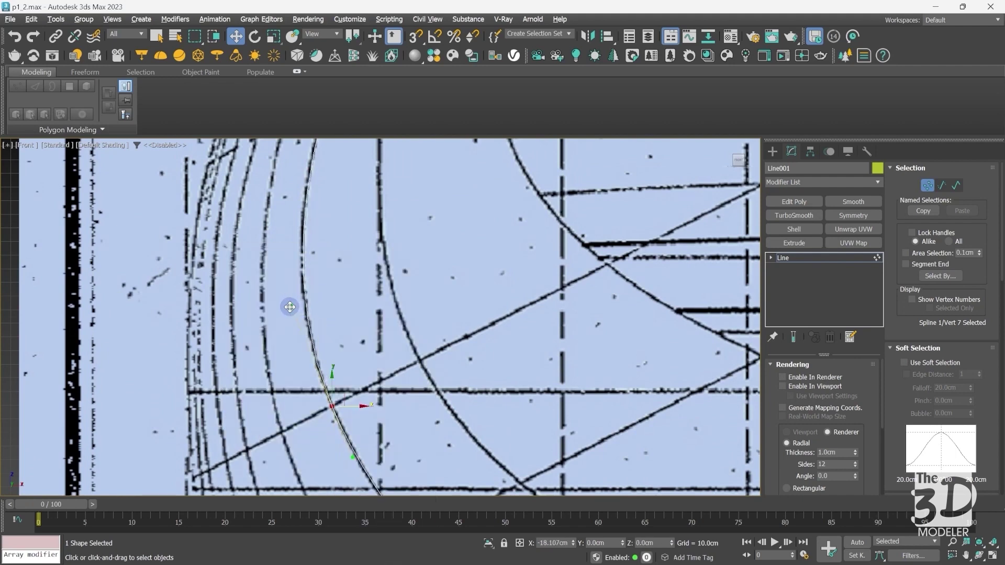
# Convert the eighth vertex, at the second diagonal crossing, to Bezier and fine-tune its upper handle against the hull curve.
pyautogui.moveTo(434, 495); pyautogui.dragTo(380, 316, button='middle')
pyautogui.moveTo(335, 320); pyautogui.dragTo(391, 402)
pyautogui.rightClick(355, 350)
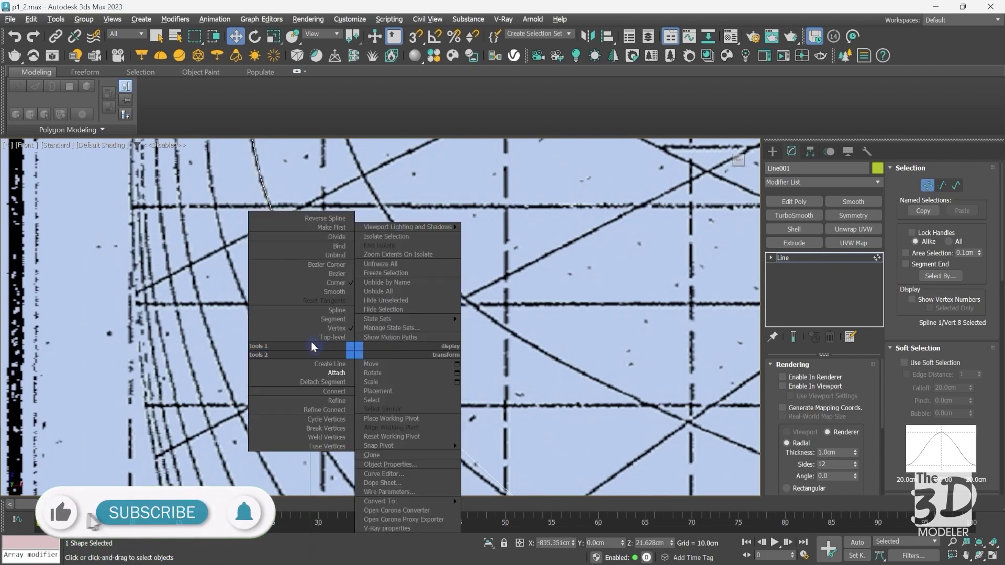
pyautogui.click(323, 273)
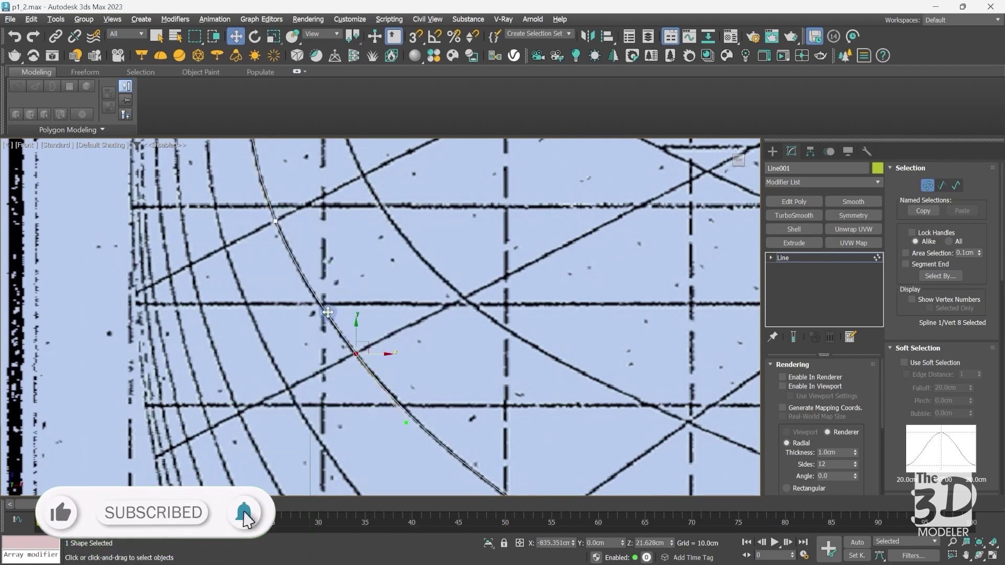
pyautogui.moveTo(327, 312); pyautogui.dragTo(326, 315)
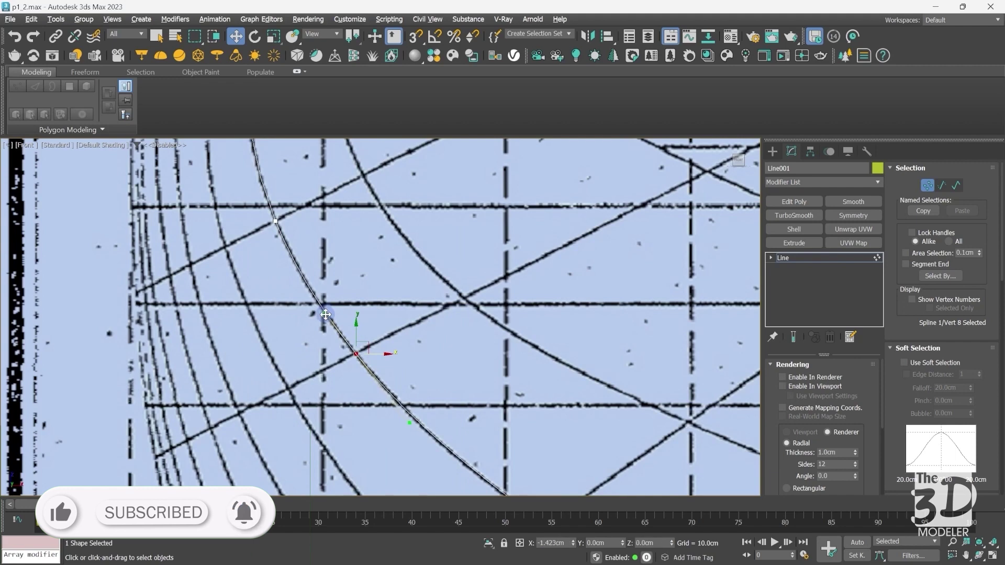
# Convert the ninth vertex, at the third diagonal crossing, to Bezier and nudge its upper handle onto the hull curve.
pyautogui.moveTo(478, 437); pyautogui.dragTo(381, 321, button='middle')
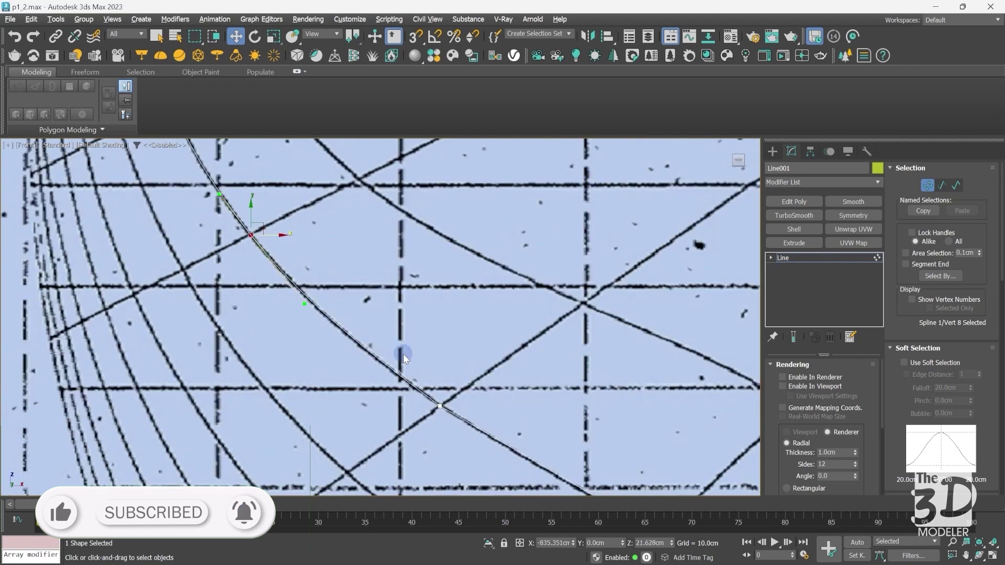
pyautogui.click(440, 405)
pyautogui.rightClick(434, 383)
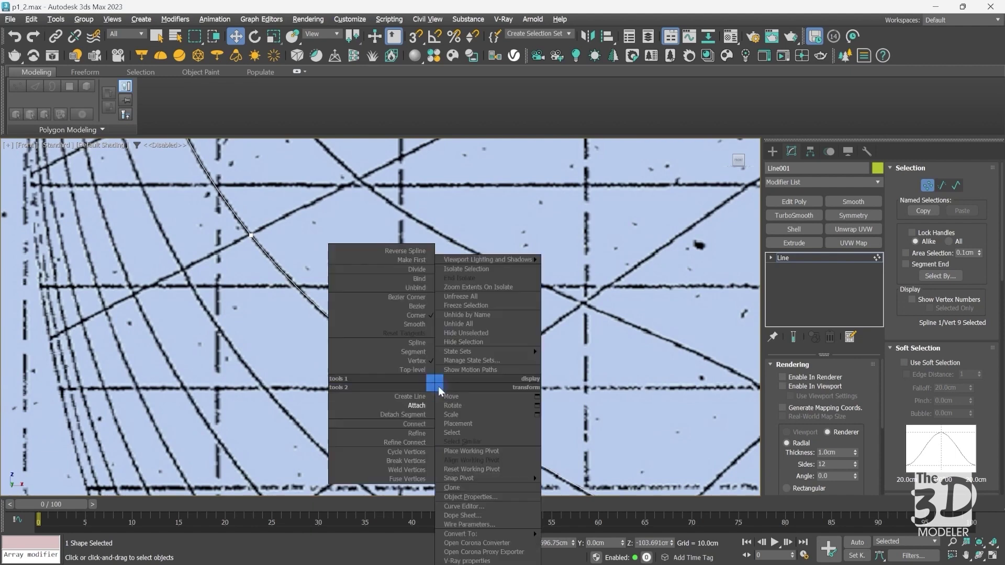
pyautogui.click(414, 323)
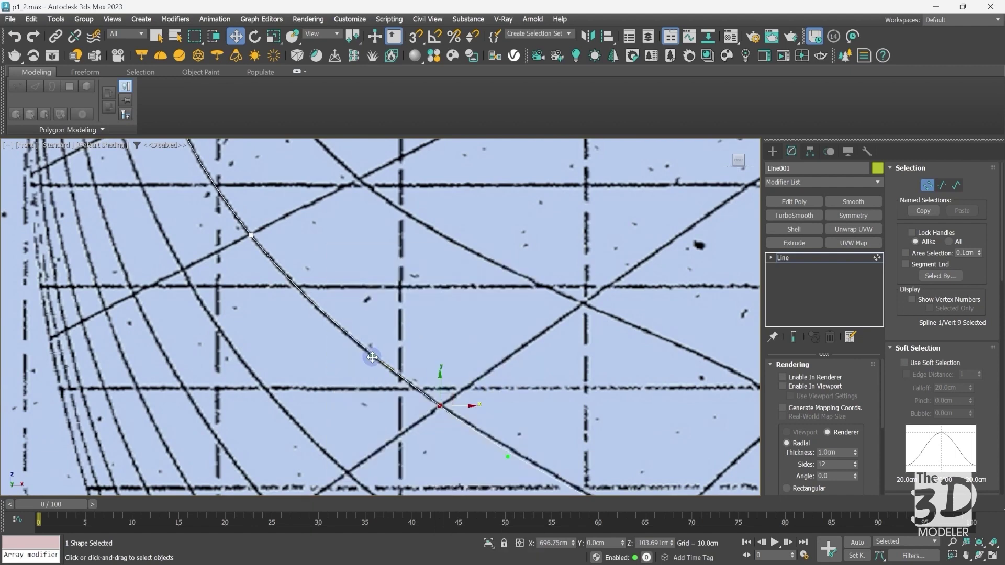
pyautogui.moveTo(372, 358); pyautogui.dragTo(370, 355)
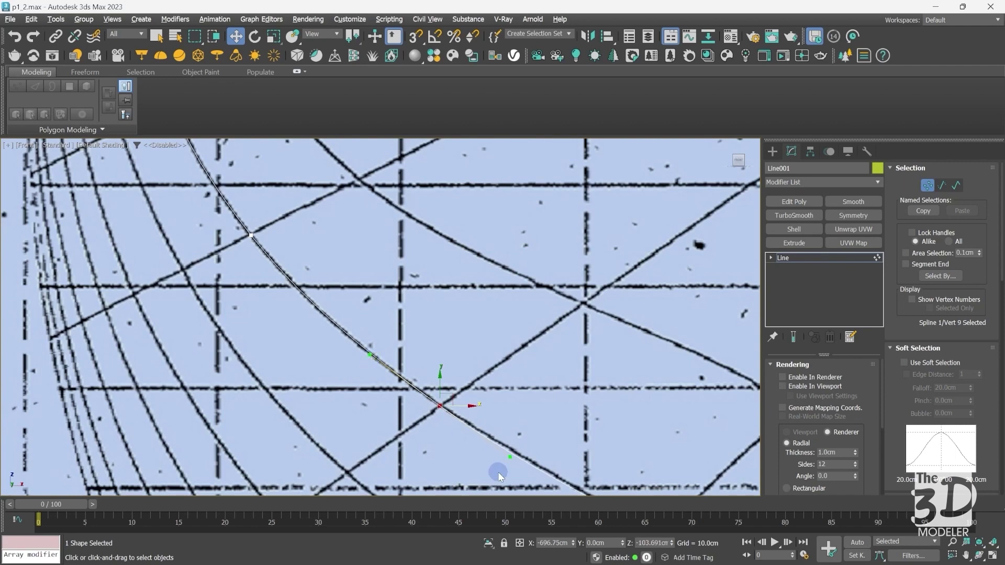
# Convert the tenth vertex, at the fourth diagonal crossing, to Bezier and nudge its upper handle onto the hull curve.
pyautogui.moveTo(499, 475); pyautogui.dragTo(380, 321, button='middle')
pyautogui.click(542, 386)
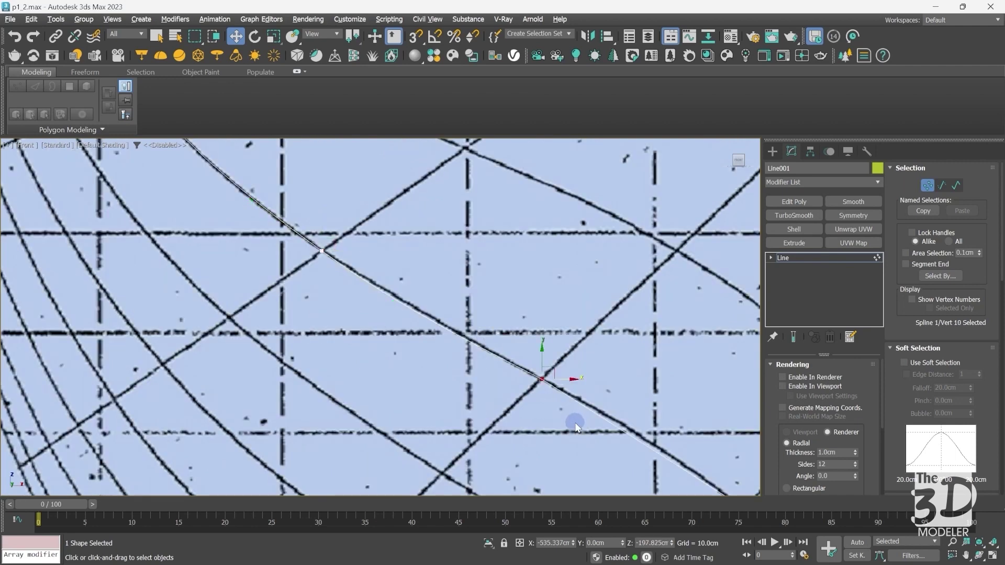
pyautogui.rightClick(540, 379)
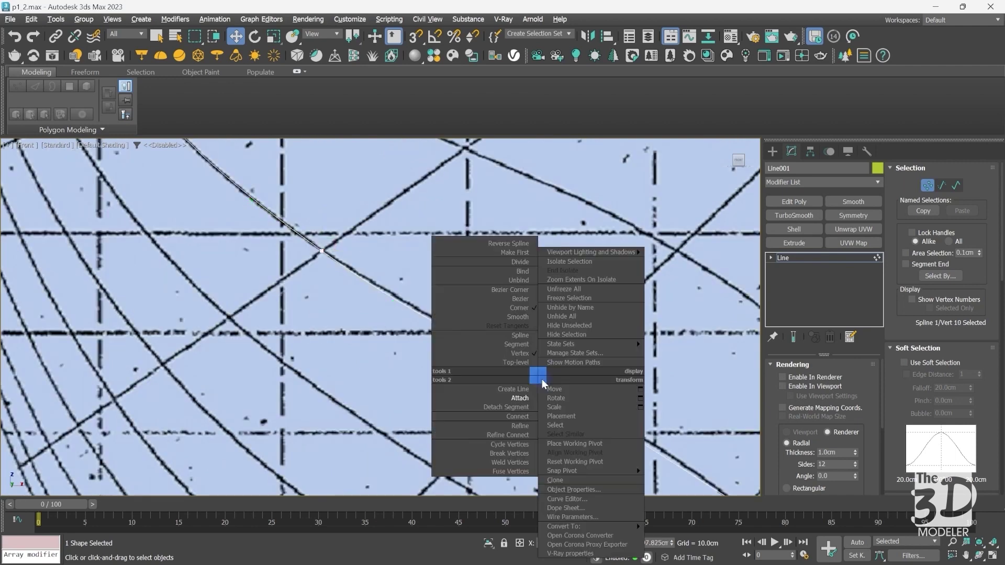
pyautogui.click(514, 299)
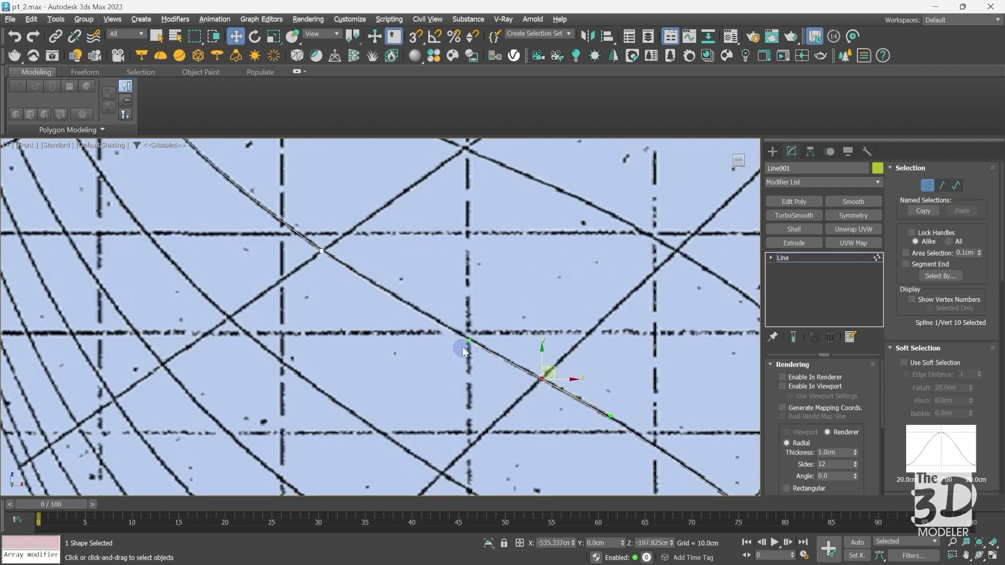
pyautogui.moveTo(468, 342); pyautogui.dragTo(472, 340)
# Convert the eleventh vertex, at the fifth diagonal crossing, to Bezier and raise its upper handle to match the hull curve.
pyautogui.moveTo(641, 449); pyautogui.dragTo(380, 316, button='middle')
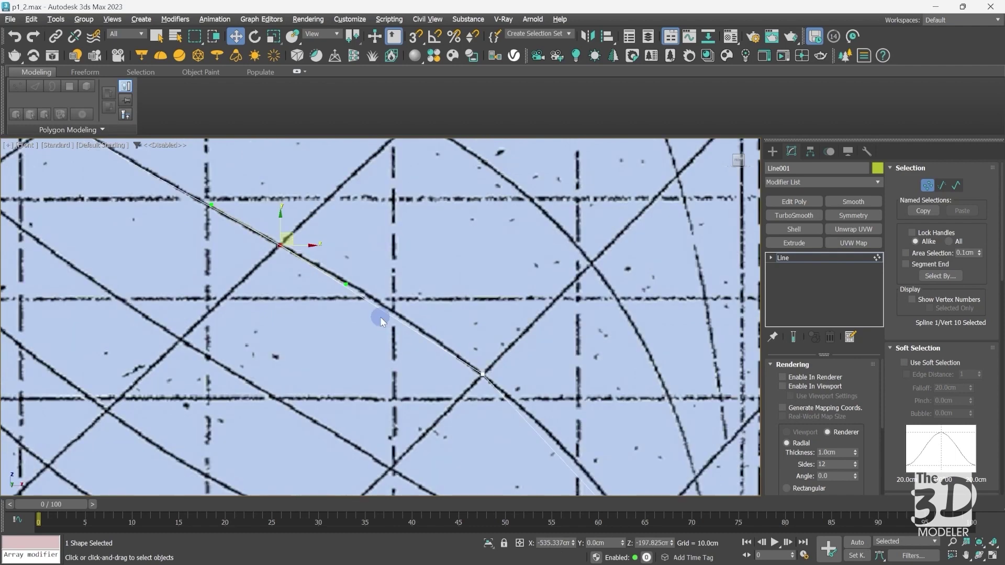
pyautogui.moveTo(471, 356); pyautogui.dragTo(503, 393)
pyautogui.rightClick(479, 369)
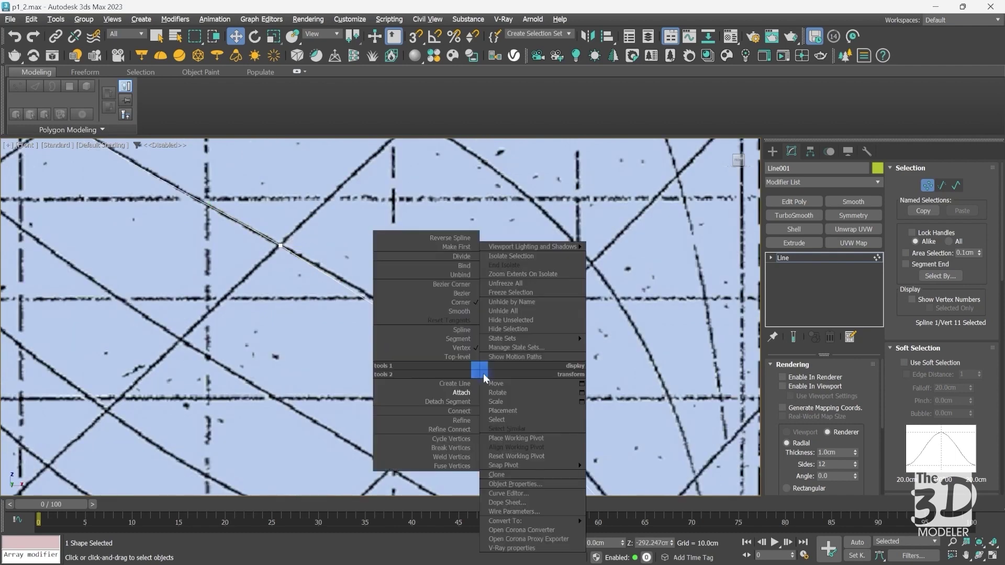
pyautogui.click(457, 293)
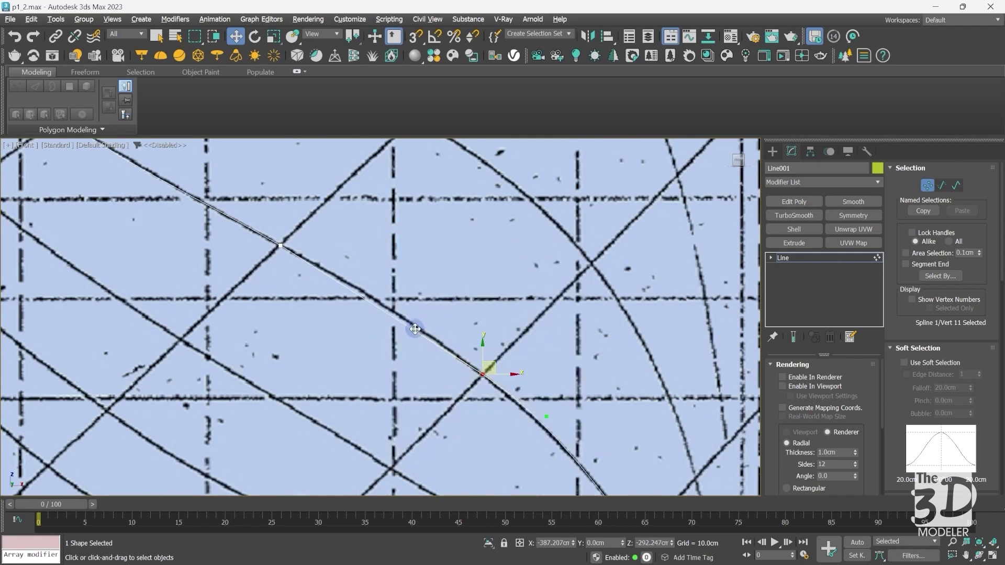
pyautogui.moveTo(415, 330); pyautogui.dragTo(419, 323)
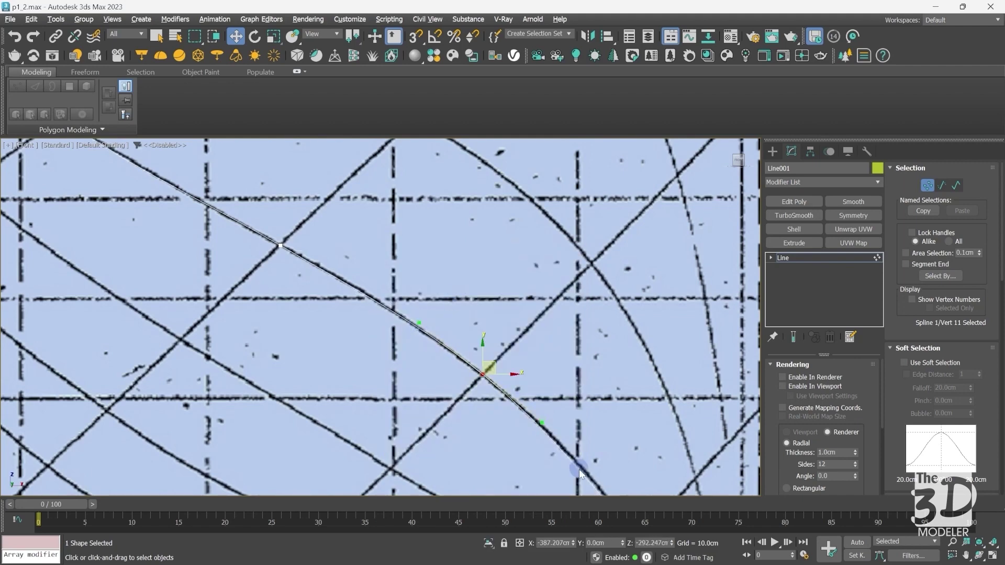
# Convert the twelfth vertex, at the last diagonal crossing above the keel, to Bezier and adjust its upper handle to the hull curve.
pyautogui.moveTo(578, 470); pyautogui.dragTo(380, 316, button='middle')
pyautogui.moveTo(380, 316); pyautogui.dragTo(475, 446)
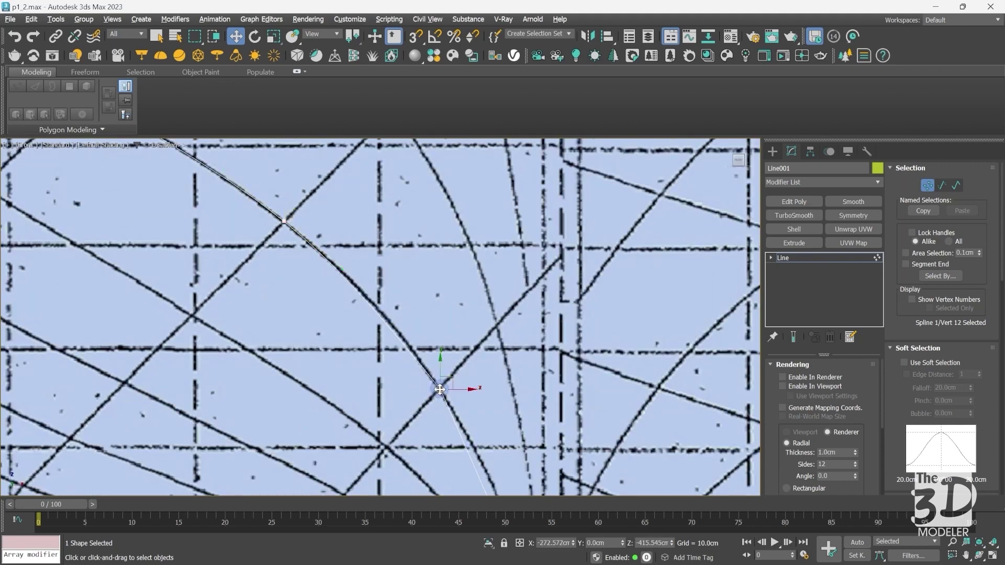
pyautogui.rightClick(439, 386)
pyautogui.click(409, 304)
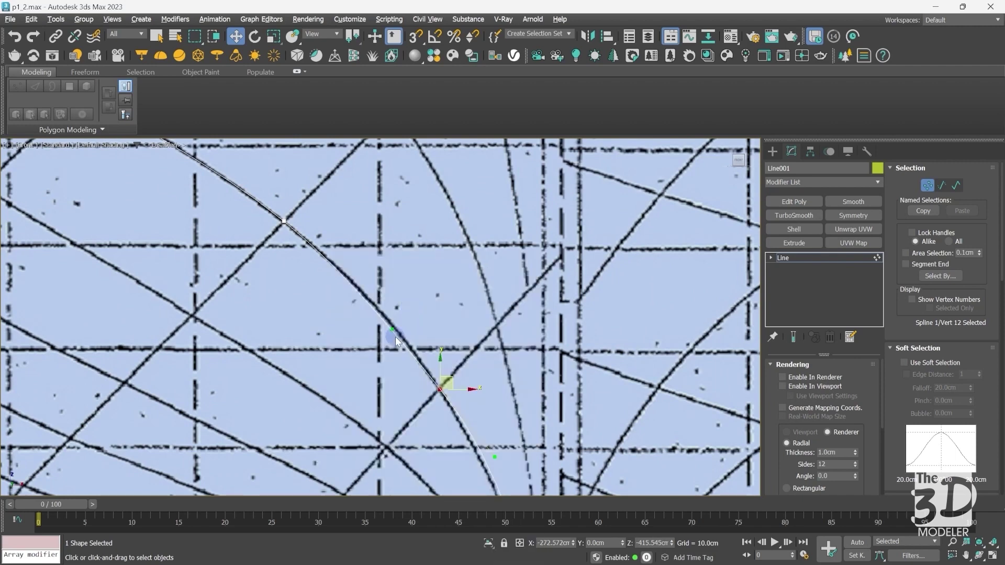
pyautogui.moveTo(396, 328); pyautogui.dragTo(400, 321)
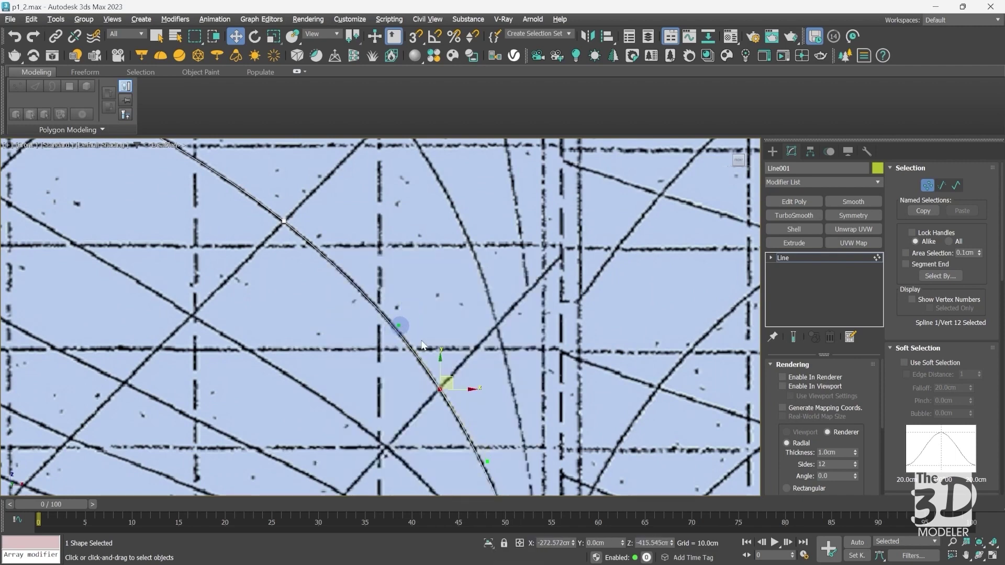
# Convert the final vertex, where the hull curve meets the keel, to Bezier and align its upper handle with the drawing.
pyautogui.moveTo(400, 320); pyautogui.dragTo(214, 118, button='middle')
pyautogui.moveTo(346, 396); pyautogui.dragTo(391, 448)
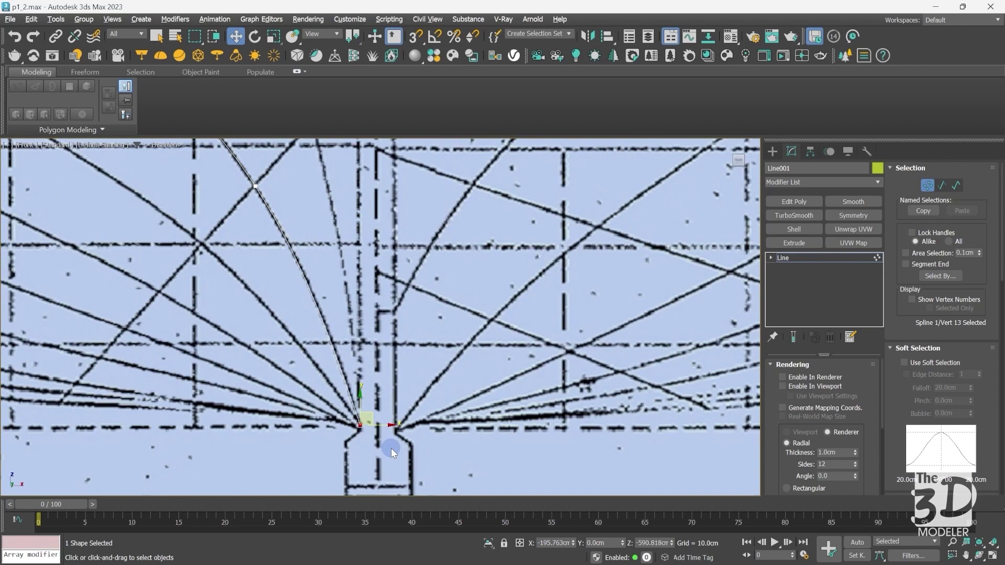
pyautogui.rightClick(361, 428)
pyautogui.click(335, 310)
pyautogui.moveTo(331, 341); pyautogui.dragTo(335, 342)
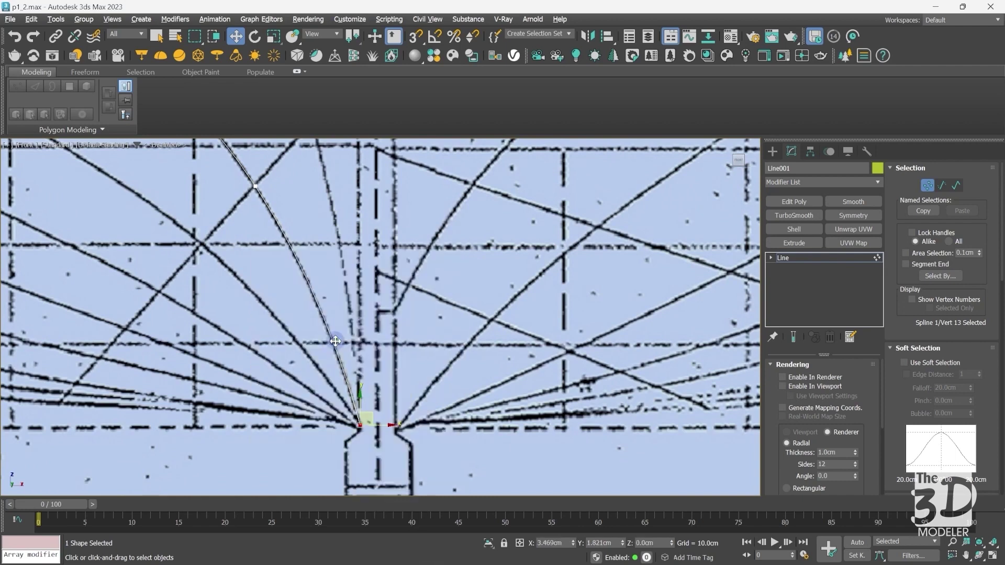
# Finish vertex editing, change the traced spline's object colour to purple and deselect it.
pyautogui.click(808, 255)
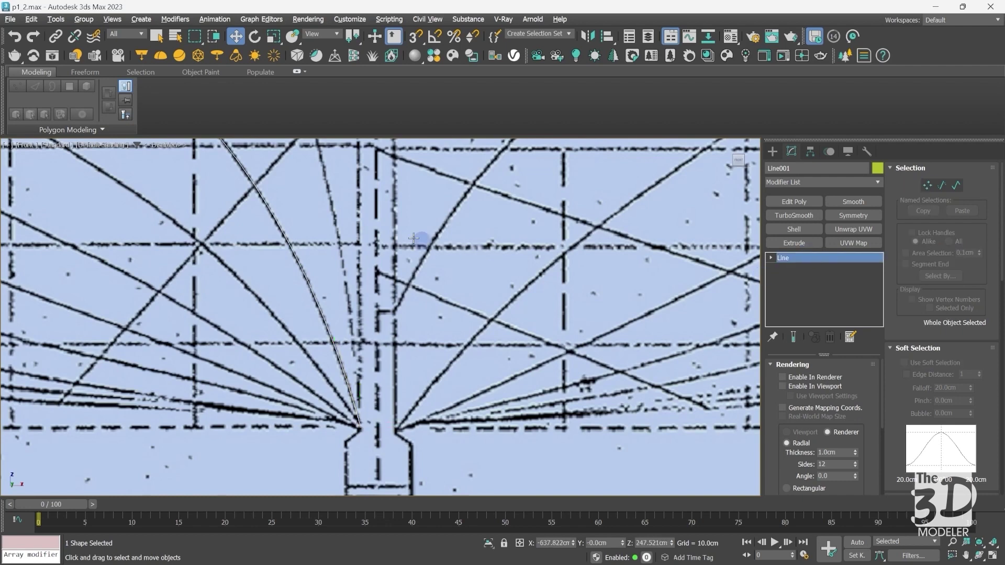
pyautogui.scroll(-5, 383, 217)
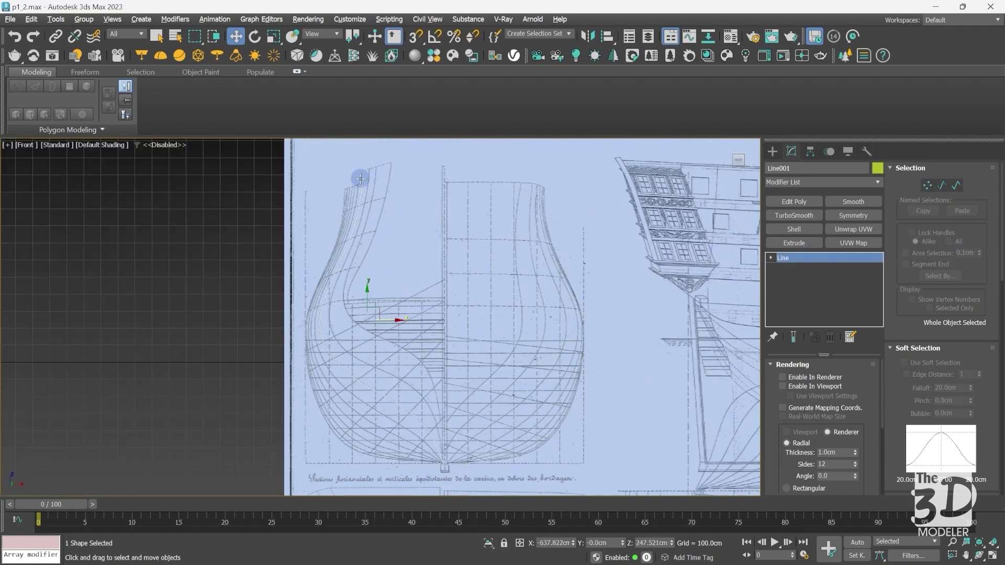
pyautogui.click(879, 169)
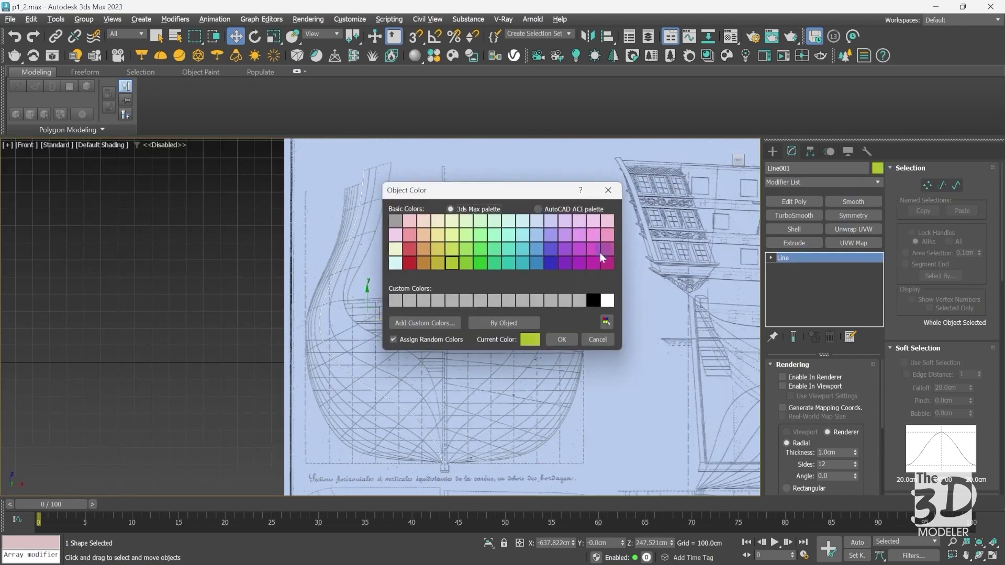
pyautogui.click(576, 251)
pyautogui.click(569, 339)
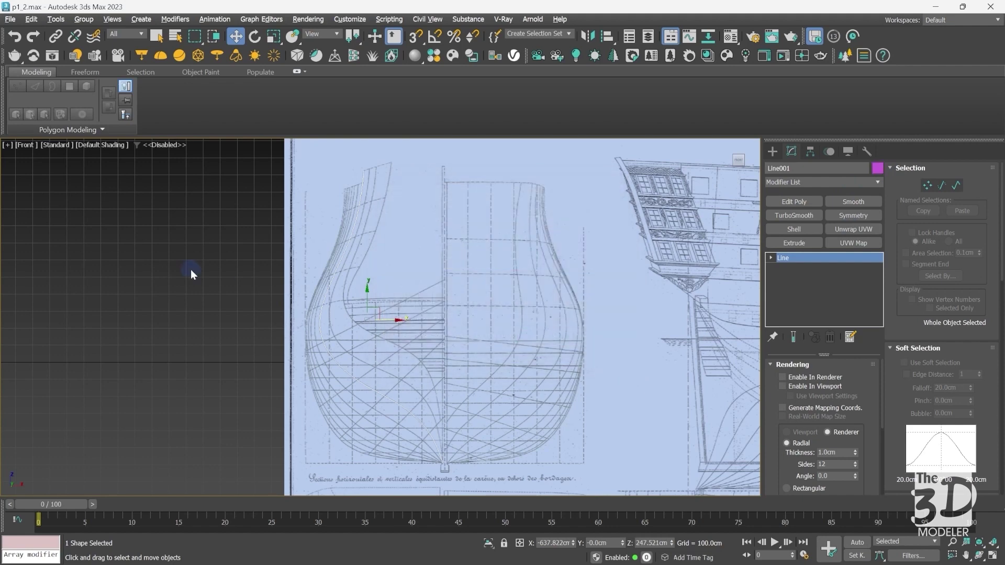
pyautogui.click(191, 271)
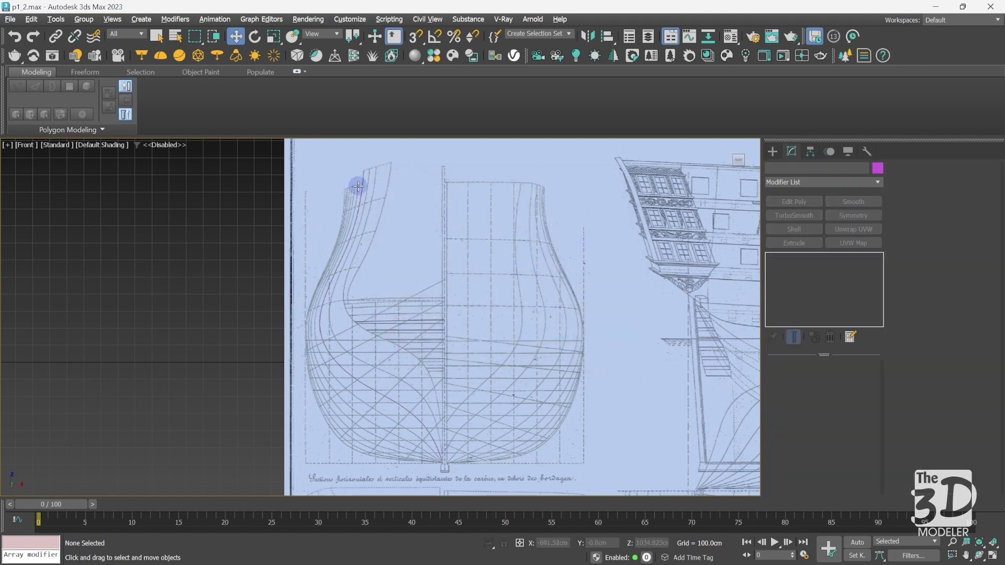
# Draw a Line spline along the adjacent outer hull curve, with vertices at its top end and the next three dash-dotted crossings.
pyautogui.scroll(6, 359, 185)
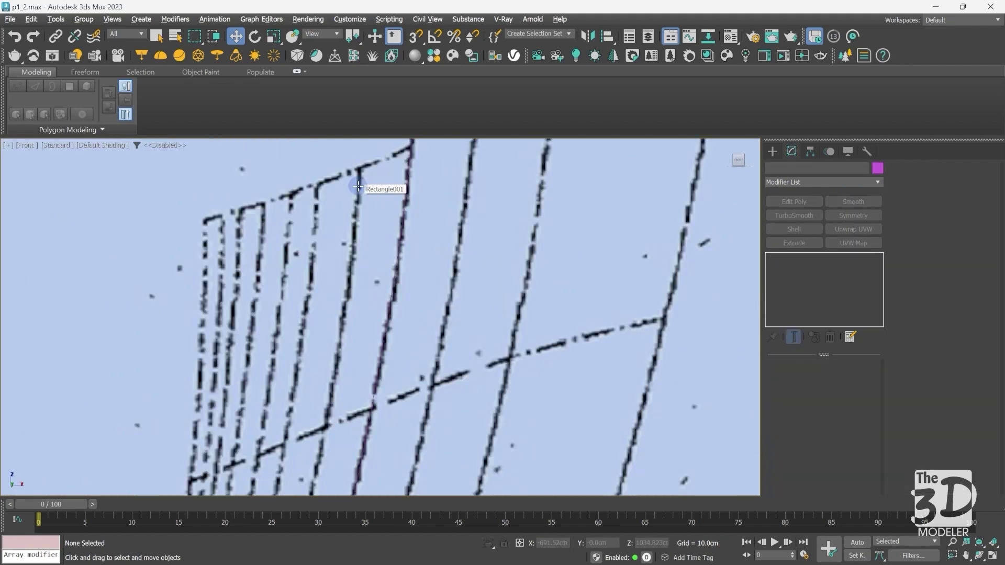
pyautogui.click(772, 152)
pyautogui.click(809, 244)
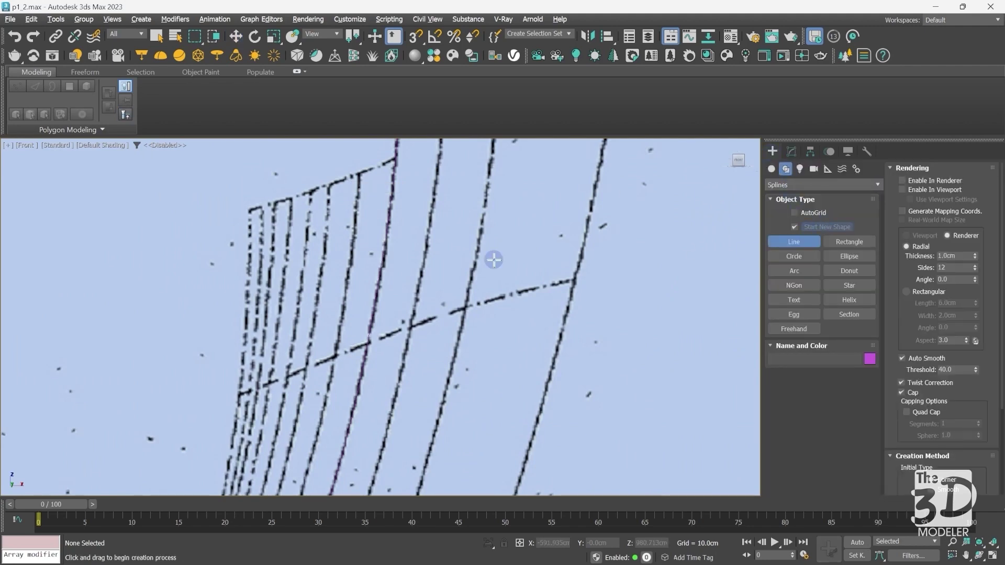
pyautogui.click(358, 172)
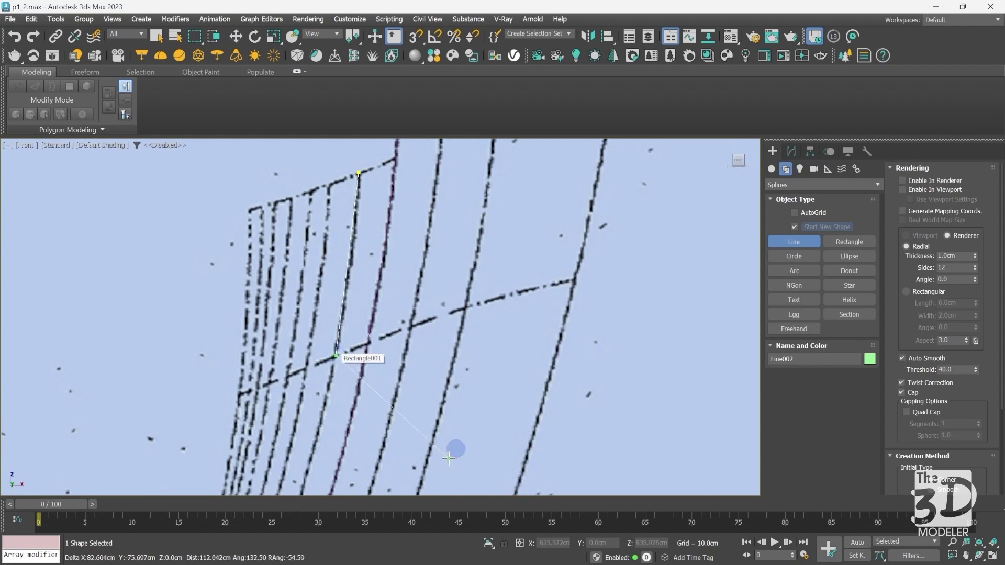
pyautogui.scroll(2, 335, 366)
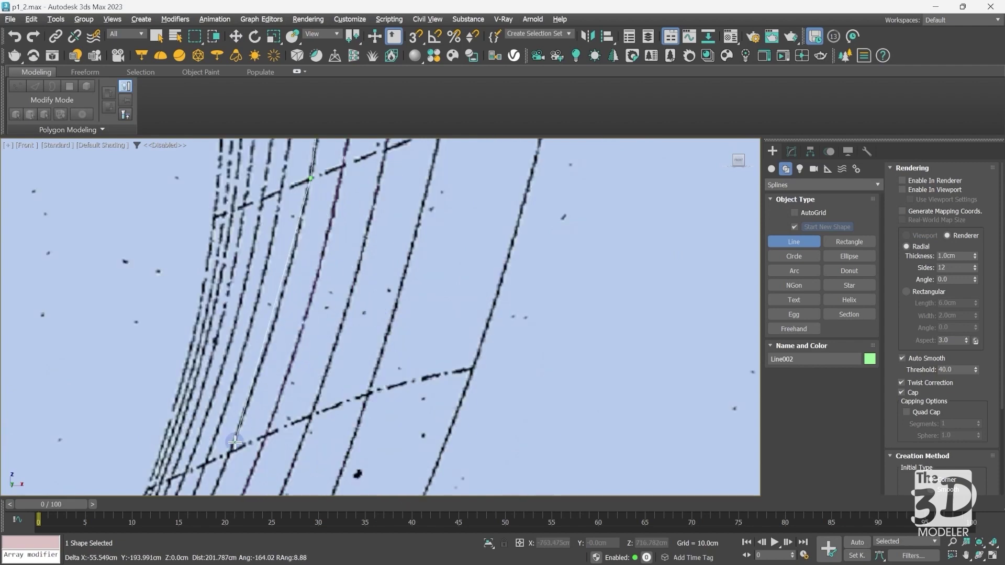
pyautogui.moveTo(233, 454); pyautogui.dragTo(380, 323, button='middle')
pyautogui.click(380, 319)
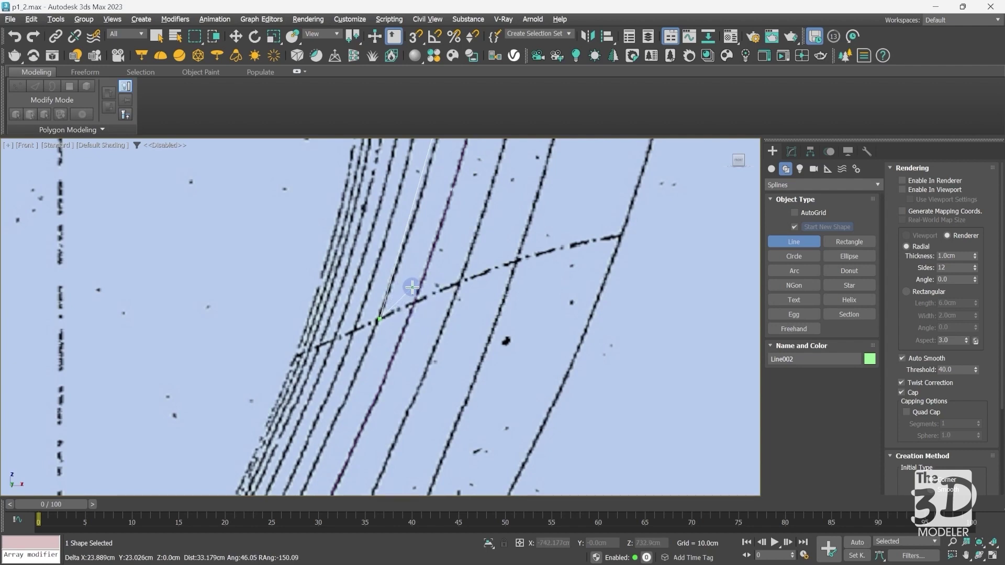
pyautogui.moveTo(313, 260); pyautogui.dragTo(380, 317, button='middle')
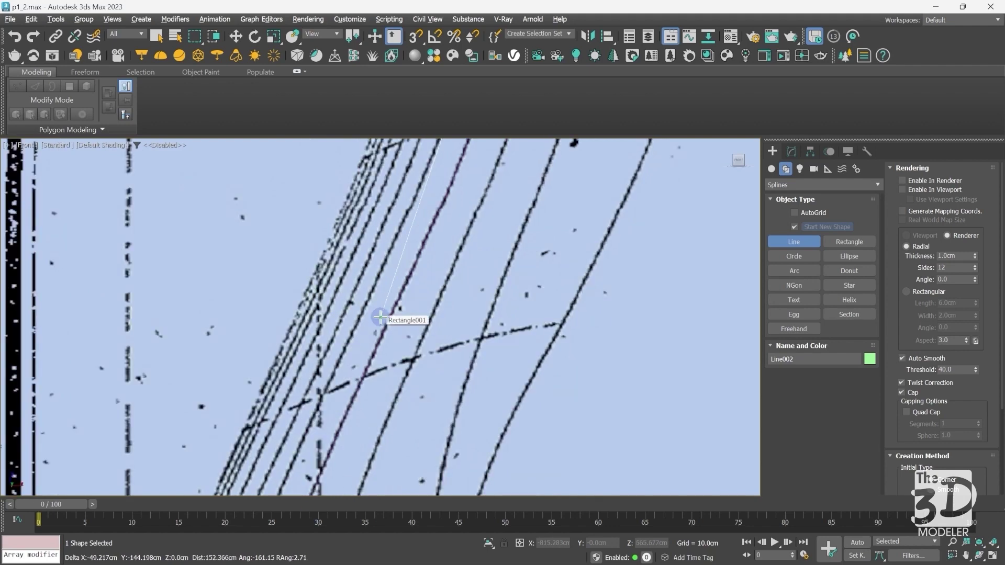
pyautogui.click(323, 394)
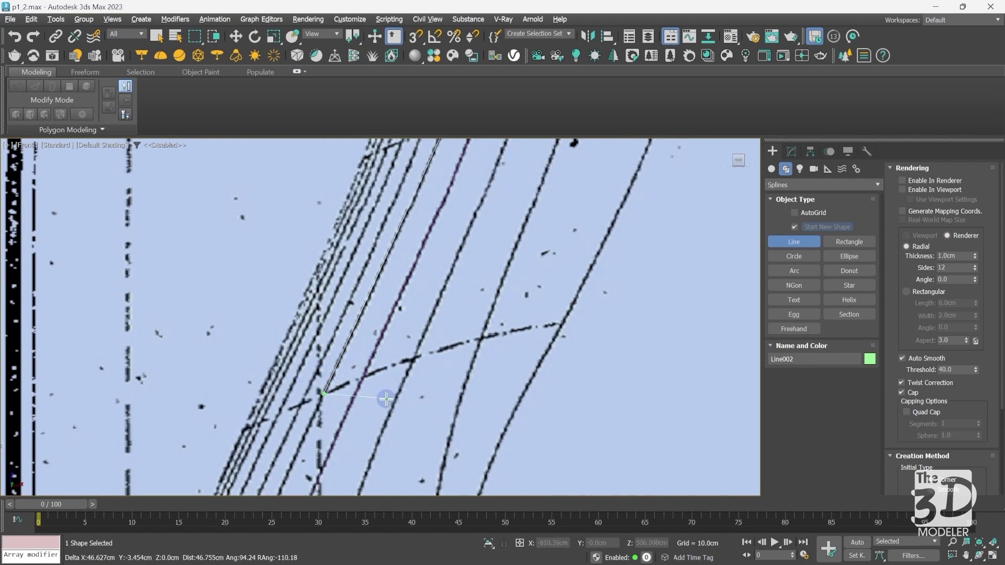
pyautogui.rightClick(342, 357)
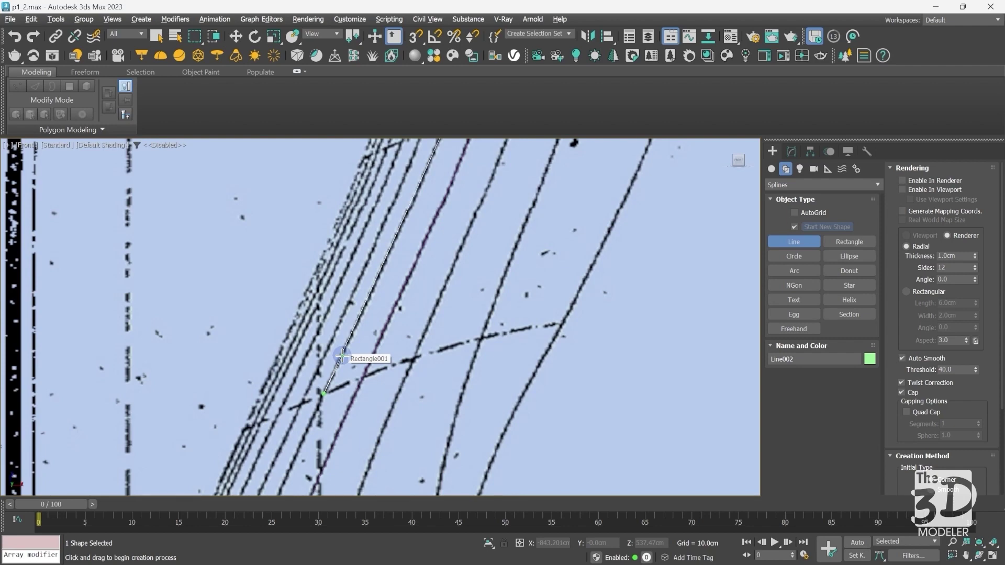
# Select all the traced hull section curves without the blueprint plane and isolate them.
pyautogui.scroll(-5, 346, 361)
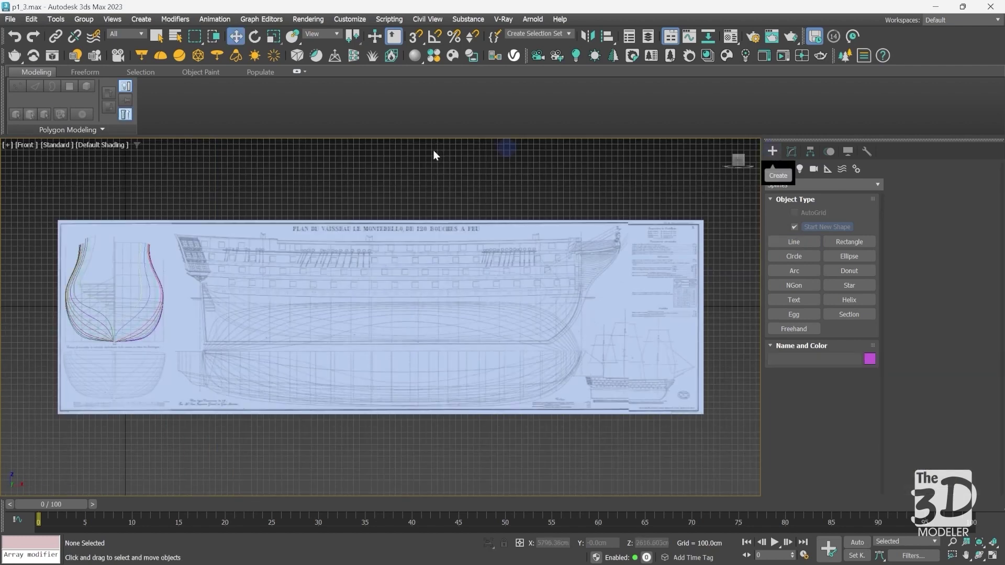
pyautogui.moveTo(60, 207); pyautogui.dragTo(189, 343)
pyautogui.keyDown('alt'); pyautogui.click(326, 282); pyautogui.keyUp('alt')
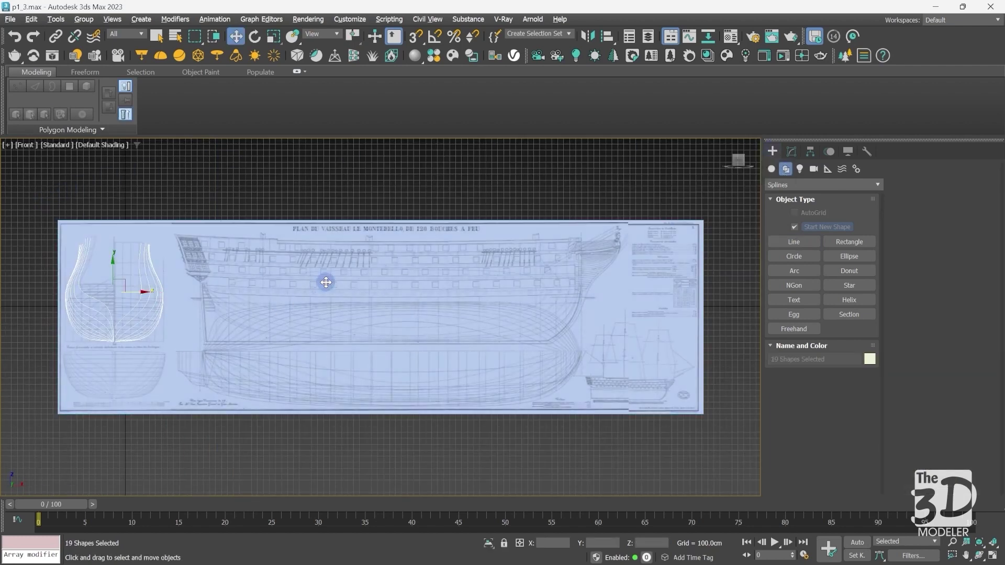
pyautogui.press('z')
pyautogui.click(148, 344)
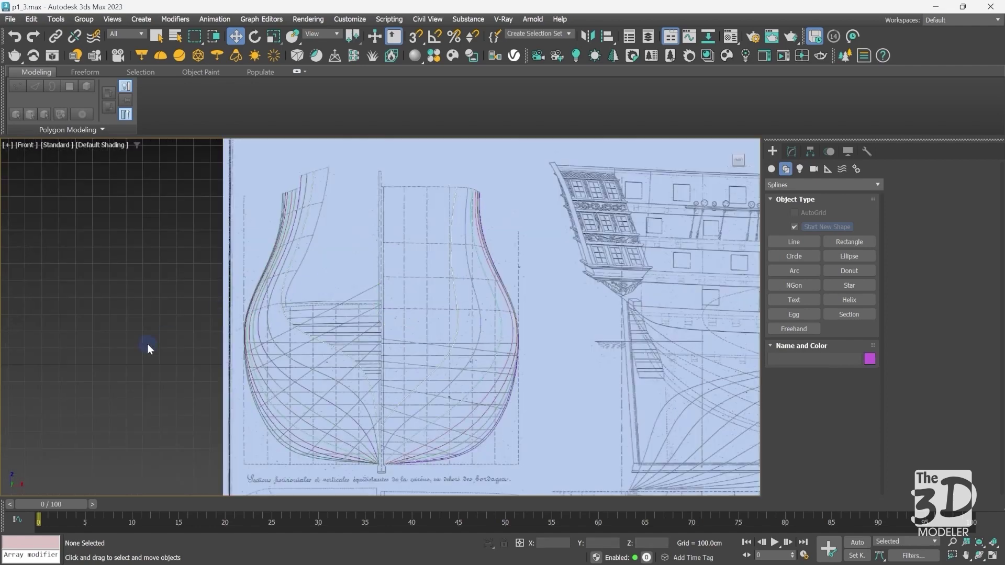
pyautogui.hotkey('ctrl', 'z')
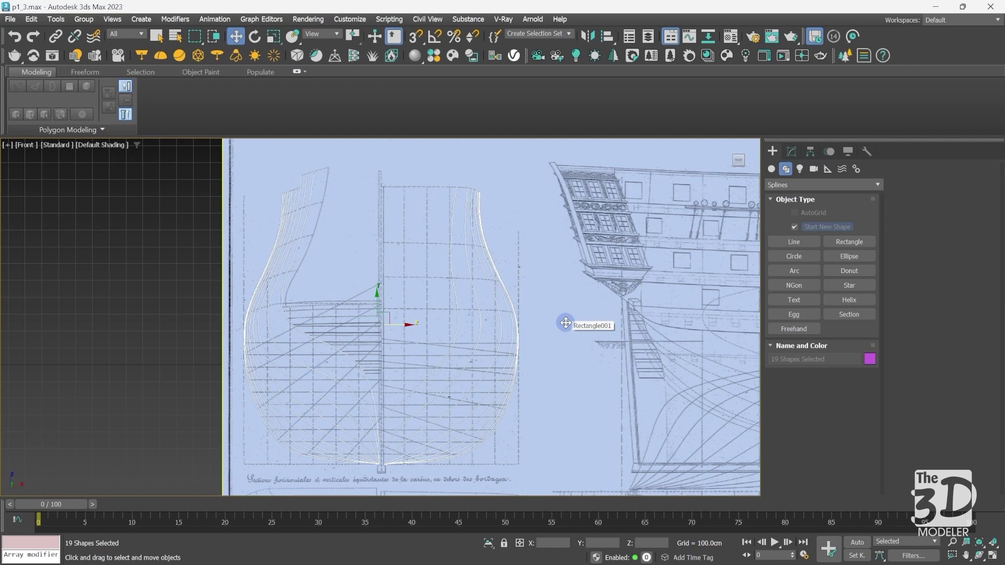
pyautogui.hotkey('ctrl', 'v')
pyautogui.click(472, 331)
pyautogui.hotkey('alt', 'q')
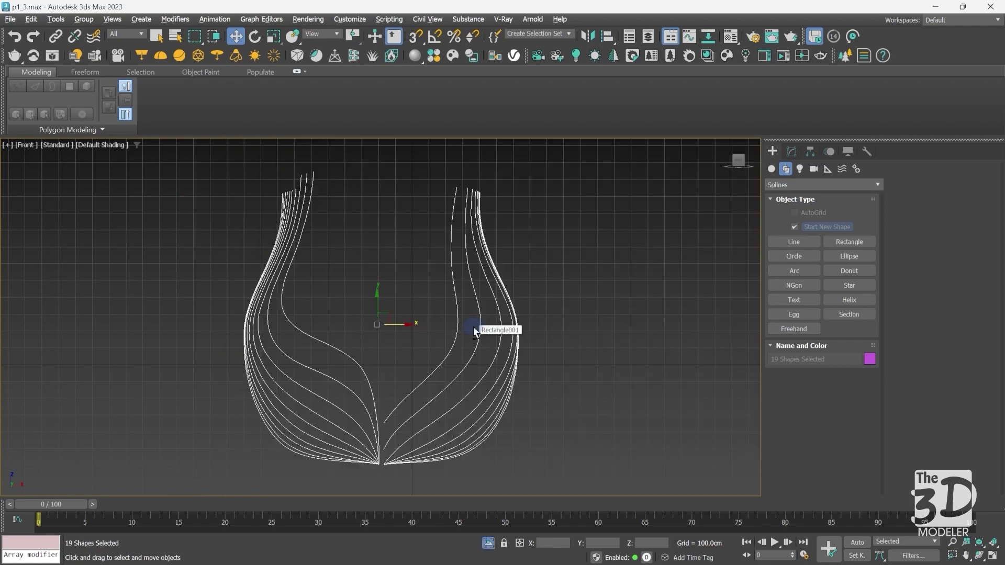
# Try to attach all the other hull section curves on both sides to the innermost curve of the left half.
pyautogui.click(207, 306)
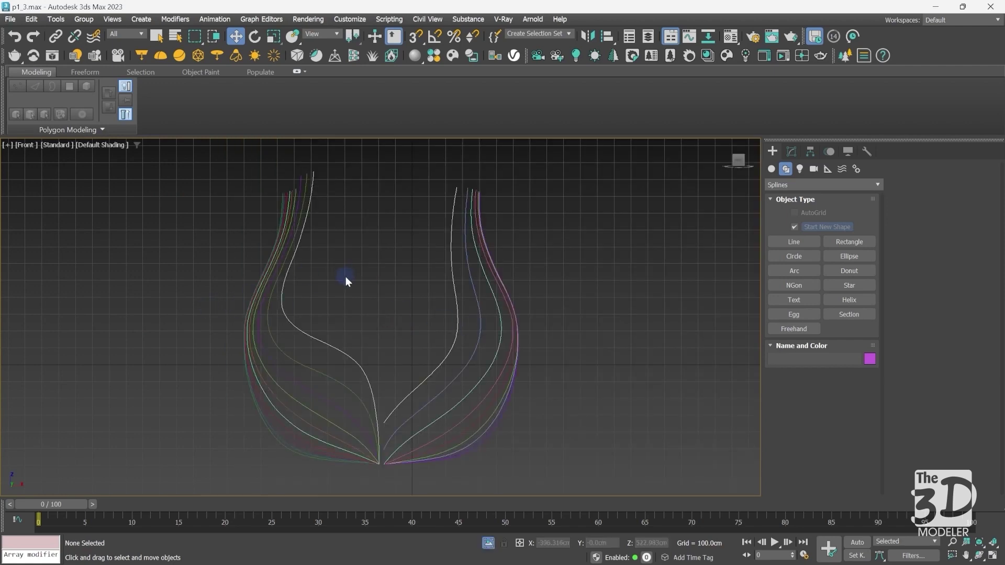
pyautogui.click(327, 340)
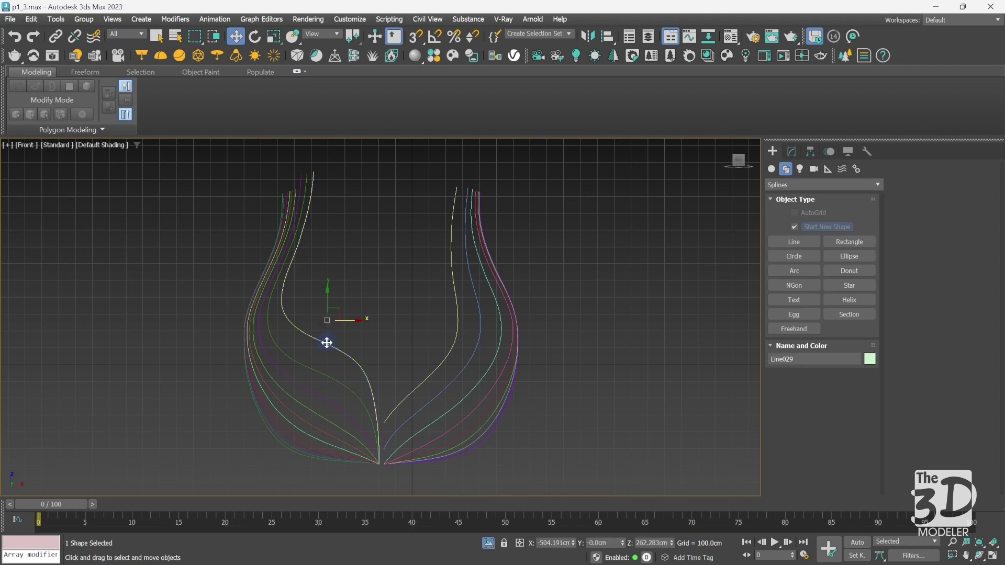
pyautogui.rightClick(327, 343)
pyautogui.click(311, 363)
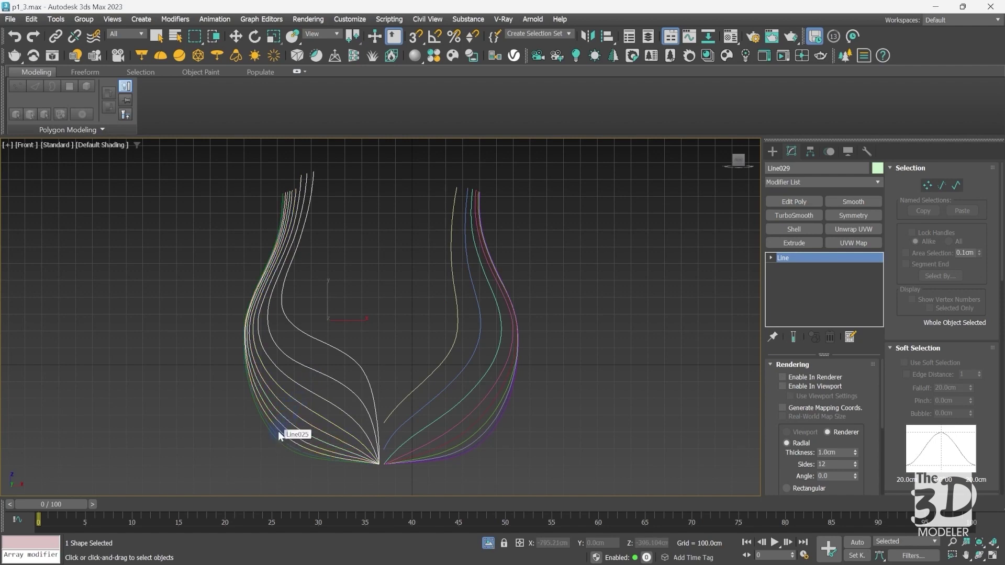
pyautogui.click(471, 369)
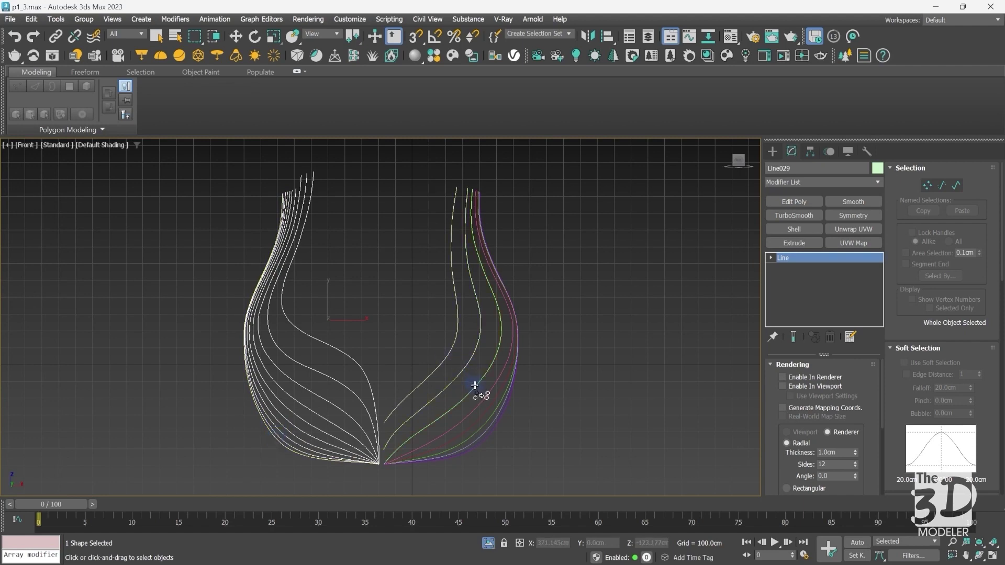
pyautogui.click(484, 411)
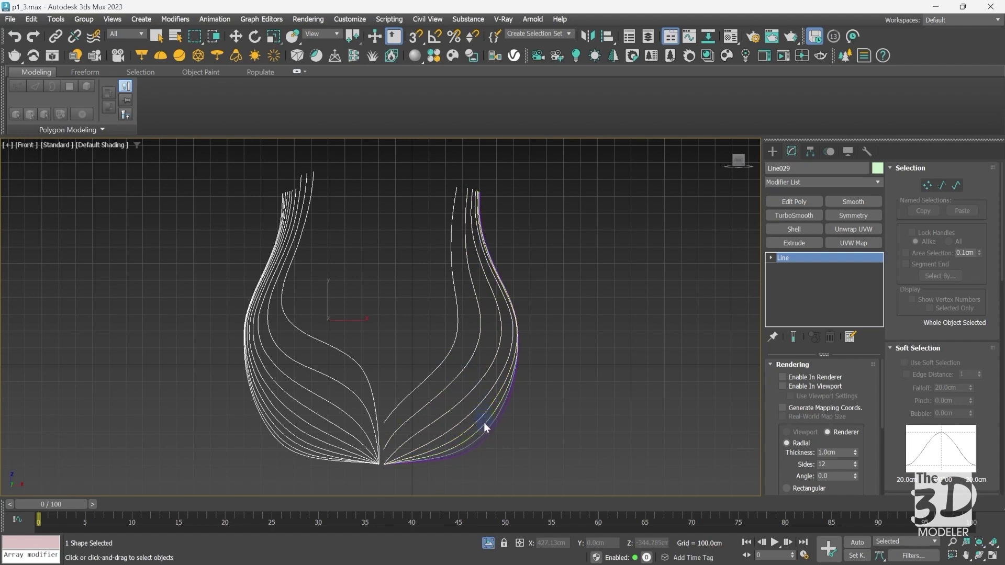
pyautogui.click(485, 426)
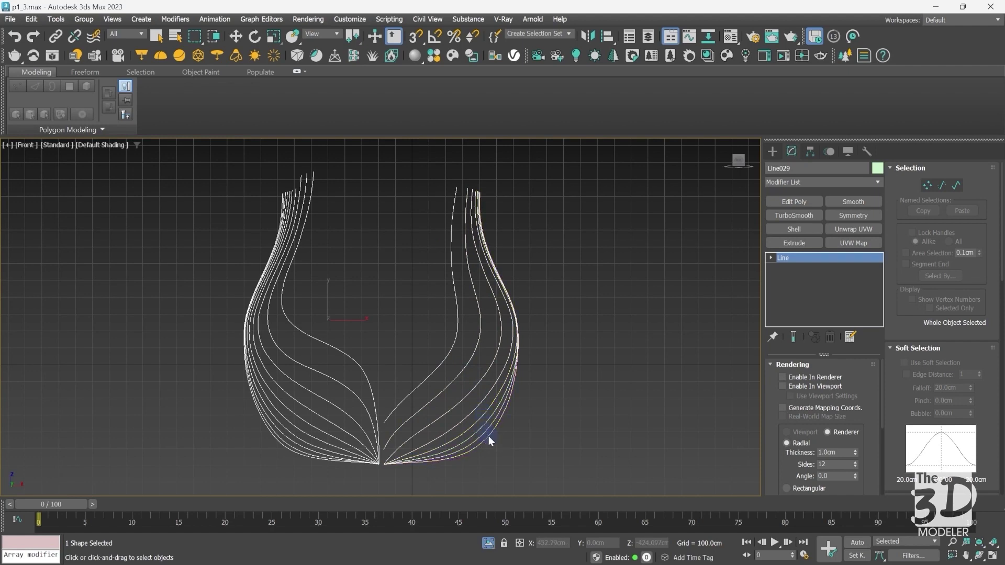
pyautogui.click(488, 436)
pyautogui.press('w')
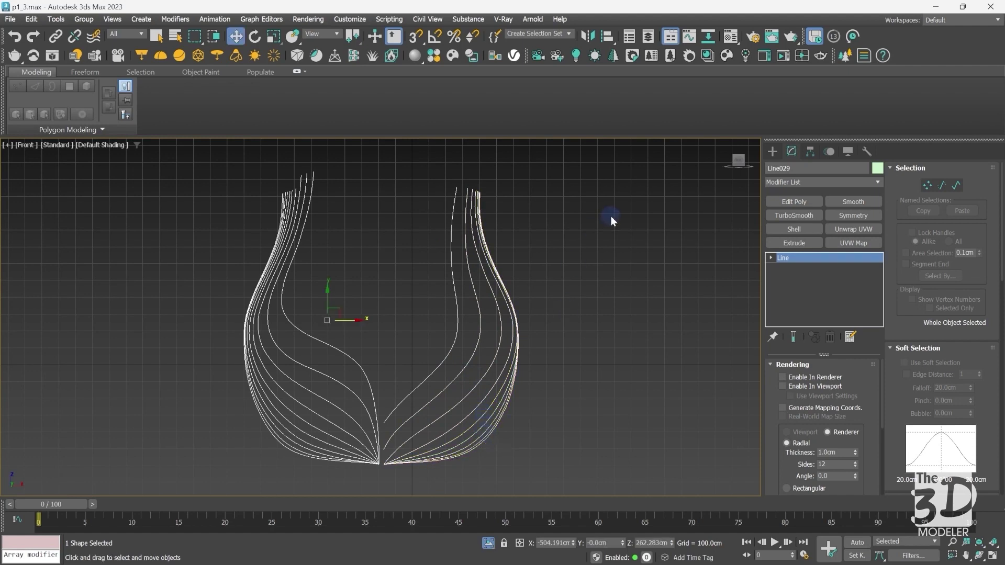
# Examine the vertices of the combined hull section curves and return to the full blueprint with nothing selected.
pyautogui.click(926, 186)
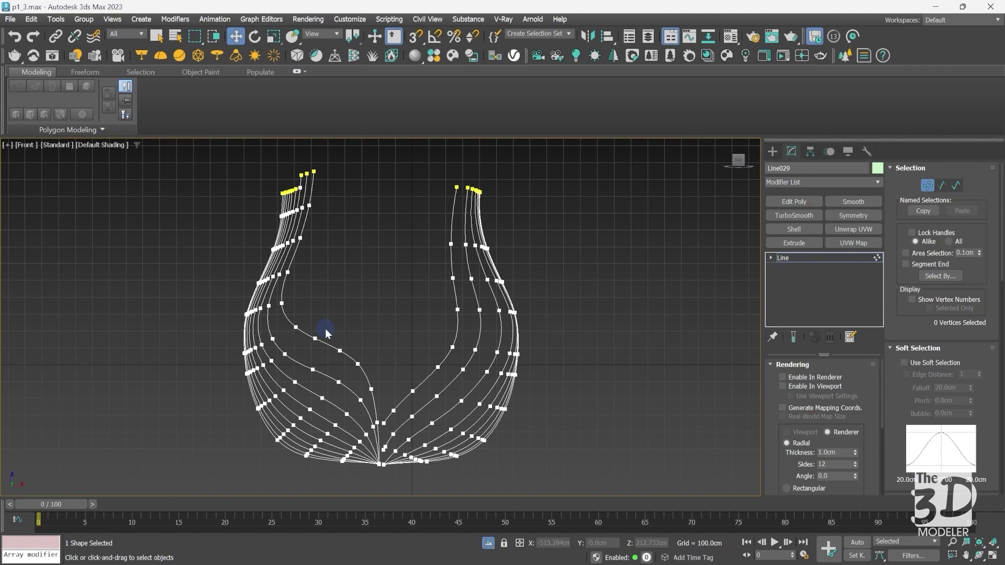
pyautogui.click(797, 256)
pyautogui.click(507, 222)
pyautogui.press('z')
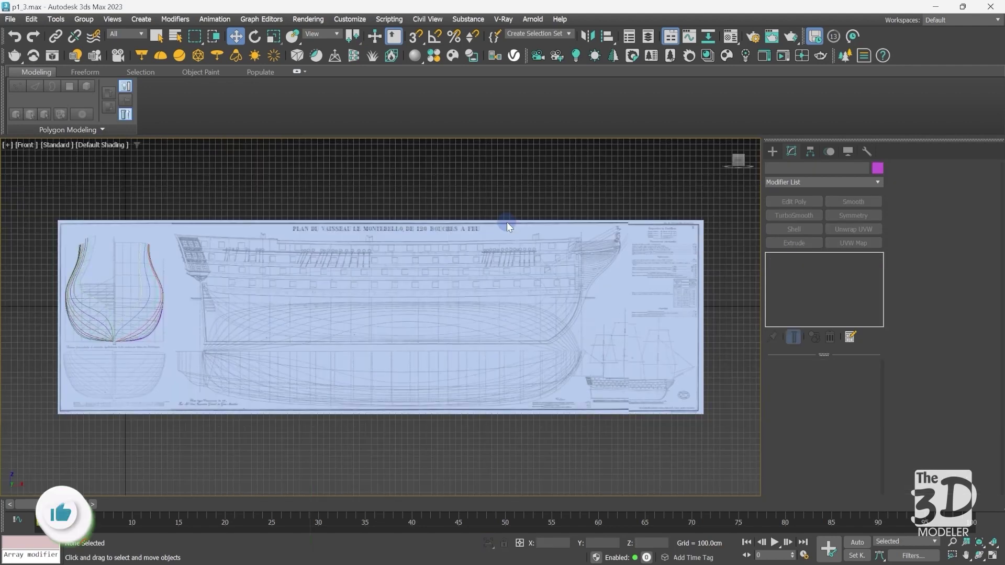
# Turn on angle snapping and hide the grid in the Front view.
pyautogui.click(772, 151)
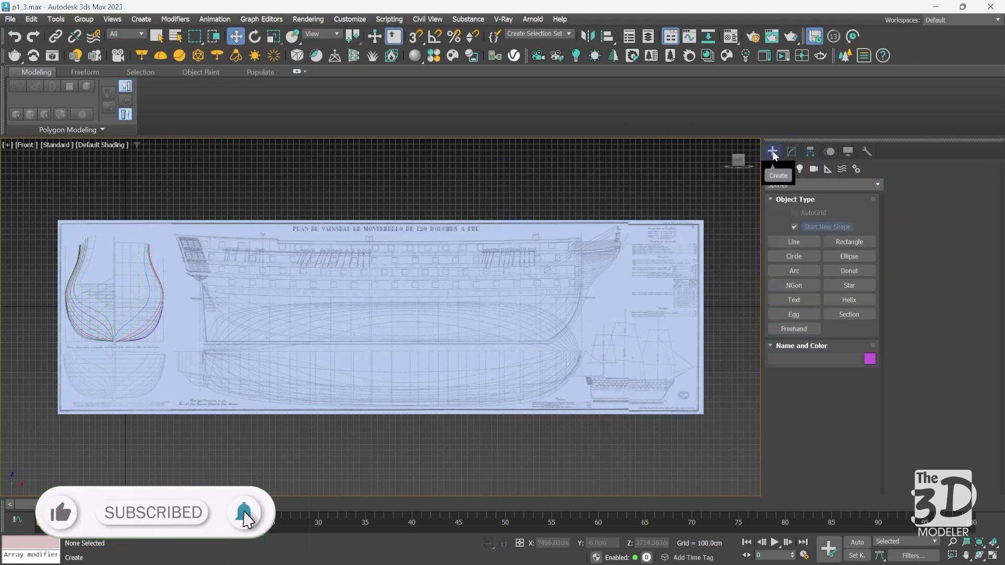
pyautogui.press('a')
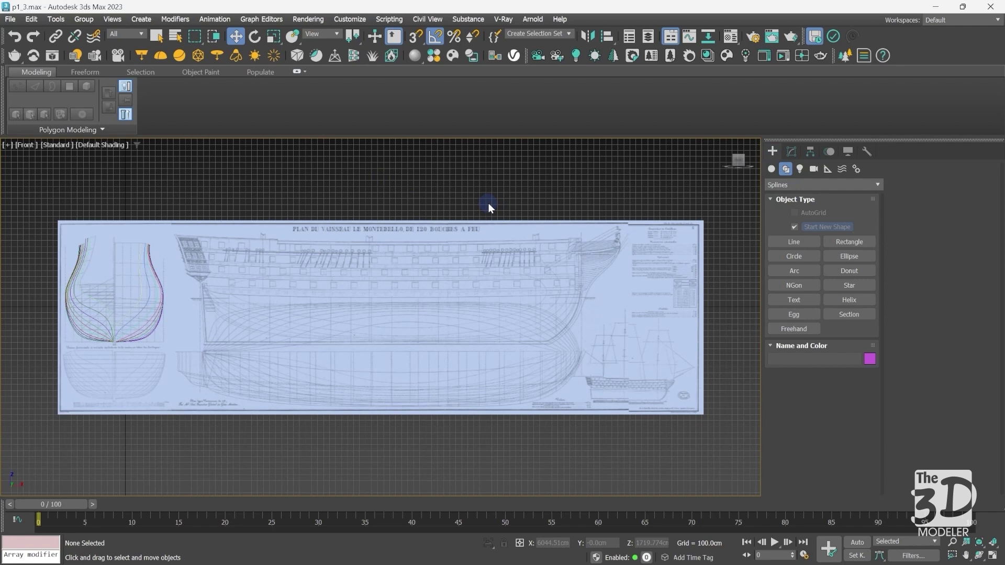
pyautogui.press('g')
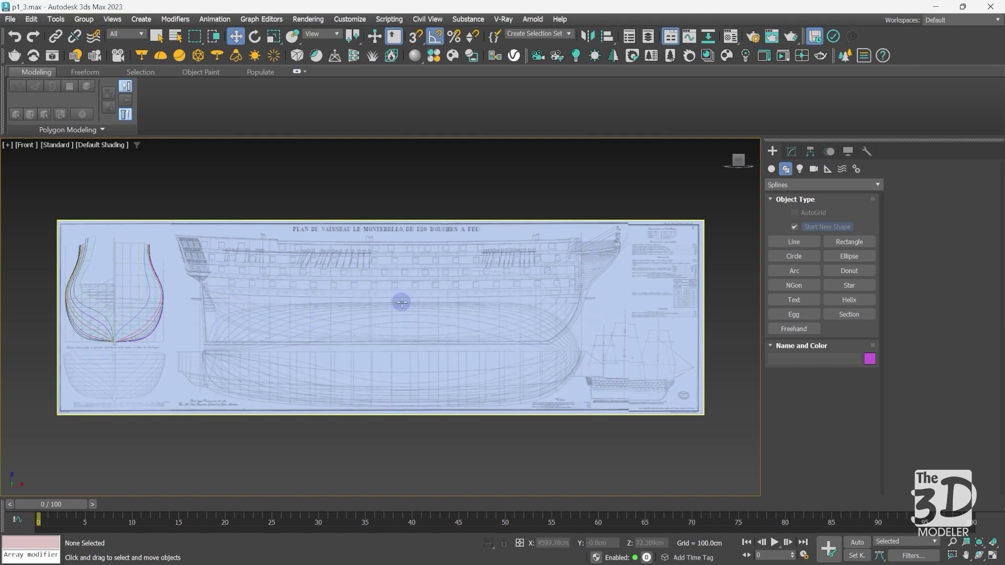
# Move the blueprint plane about 817 cm along Y in the Top view, behind the traced curves, and return to the Front view.
pyautogui.click(369, 302)
pyautogui.press('t')
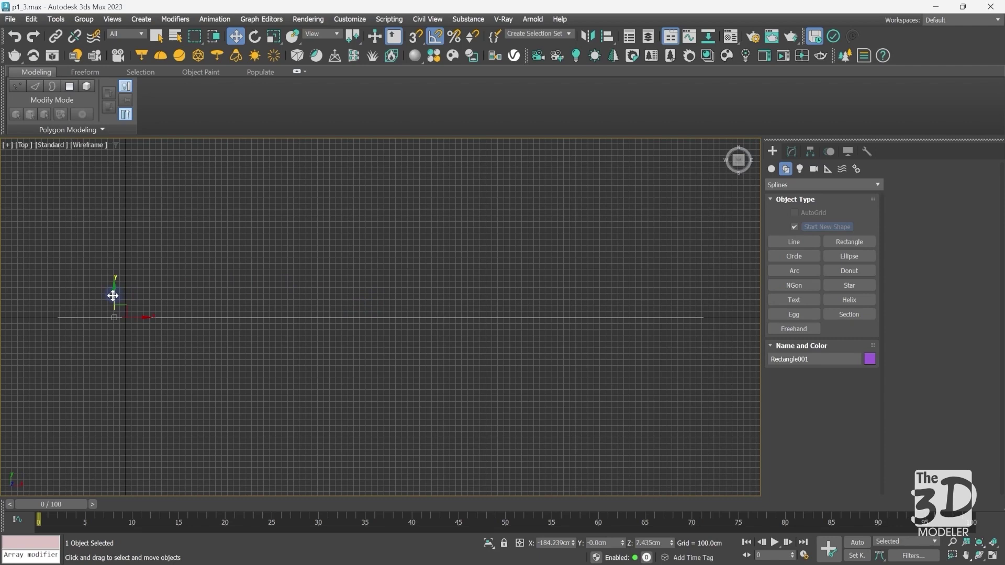
pyautogui.moveTo(115, 295); pyautogui.dragTo(118, 246)
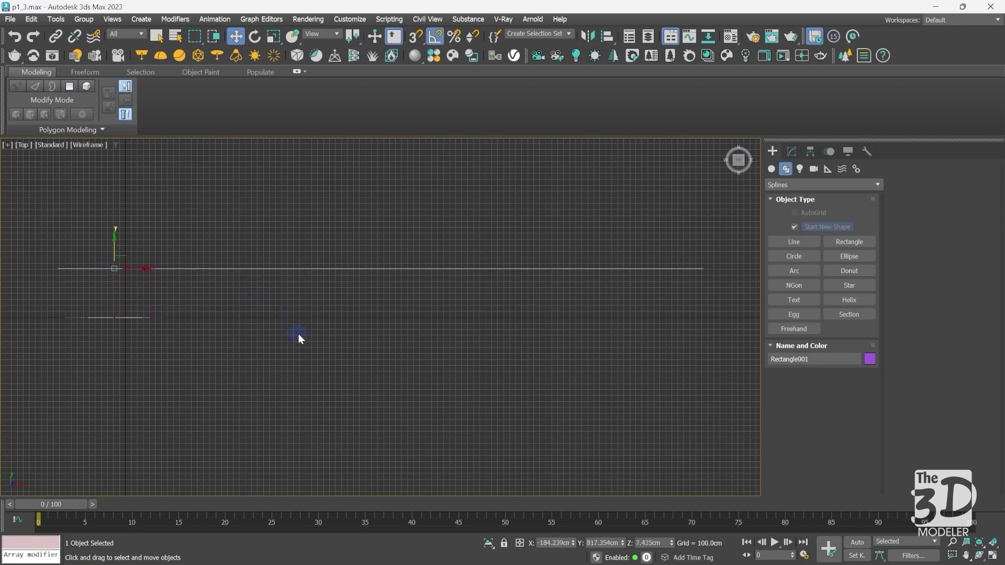
pyautogui.press('f')
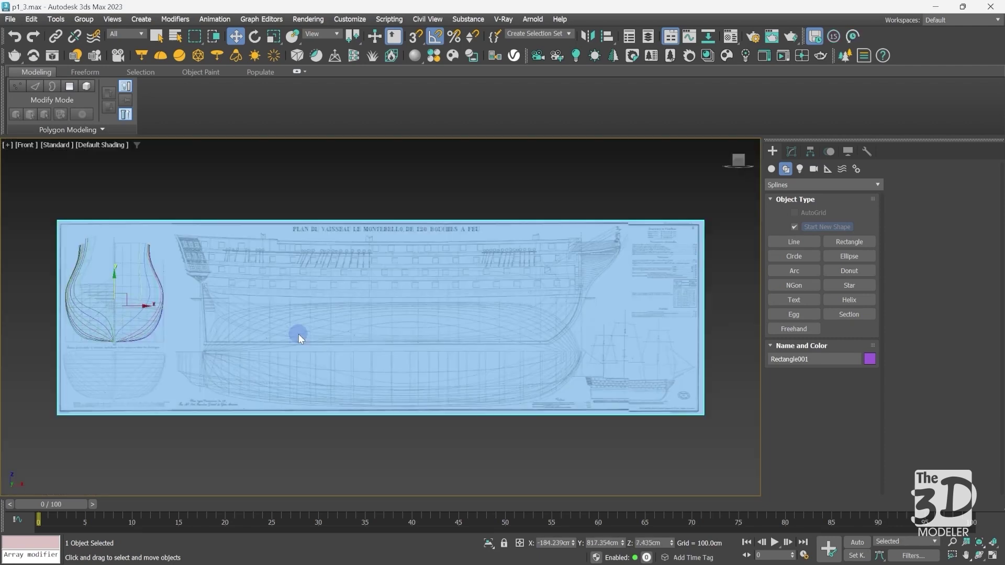
# Freeze the blueprint plane through its object properties with Show Frozen in Gray turned off.
pyautogui.rightClick(389, 311)
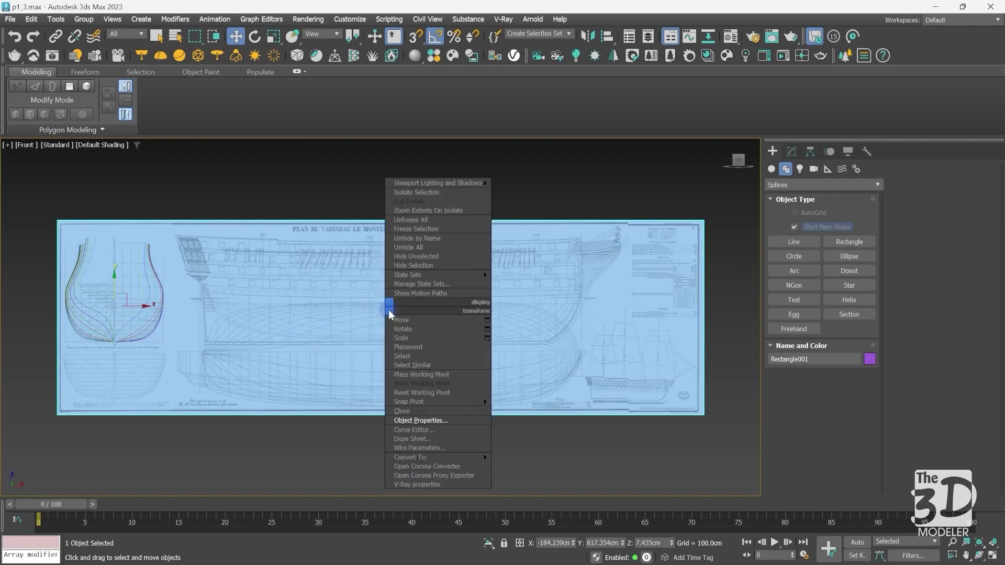
pyautogui.click(451, 421)
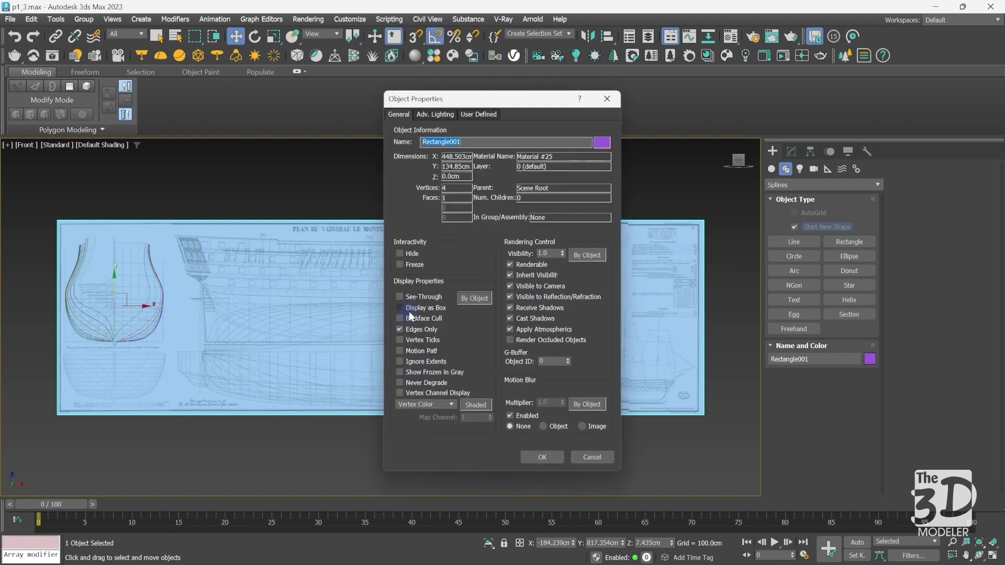
pyautogui.click(399, 265)
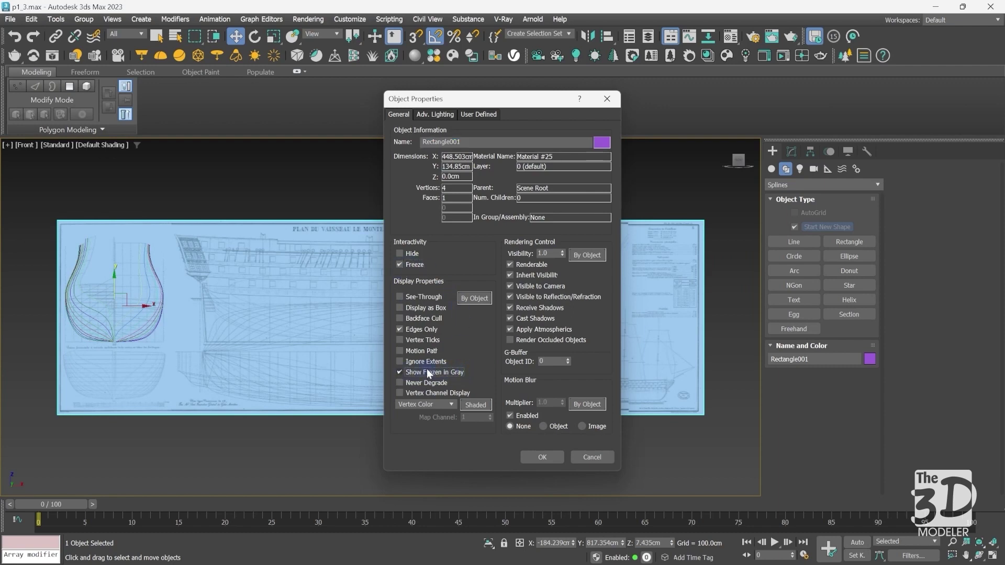
pyautogui.click(400, 372)
pyautogui.click(542, 457)
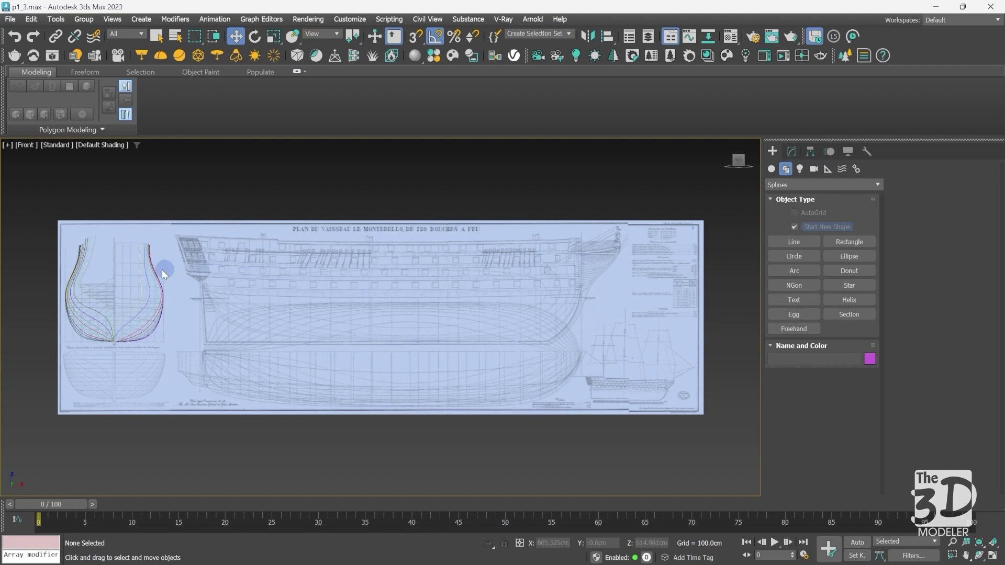
# Clone the innermost section curve of the right hull half as one instance onto the ship's side view.
pyautogui.click(142, 281)
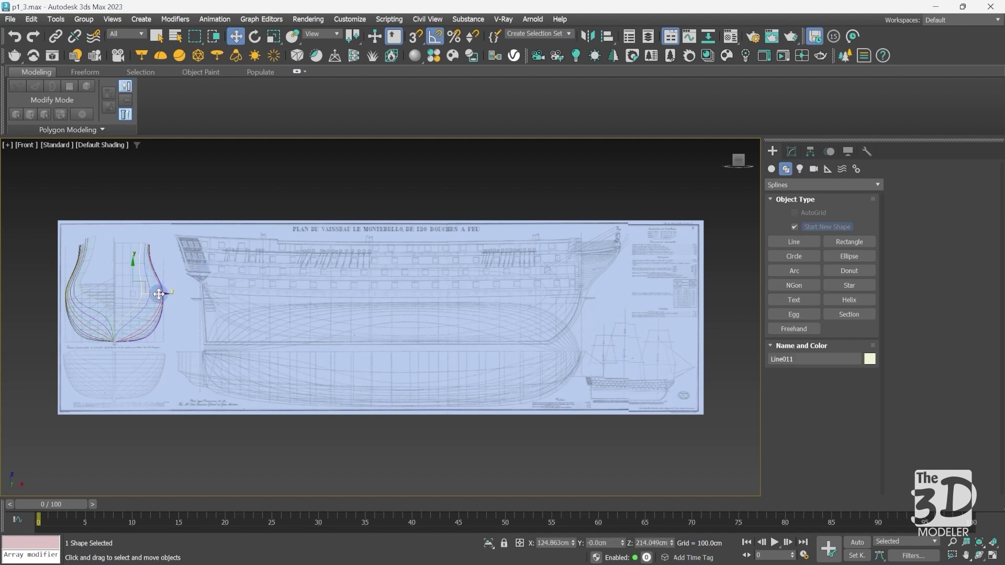
pyautogui.keyDown('shift'); pyautogui.moveTo(158, 294); pyautogui.dragTo(383, 295); pyautogui.keyUp('shift')
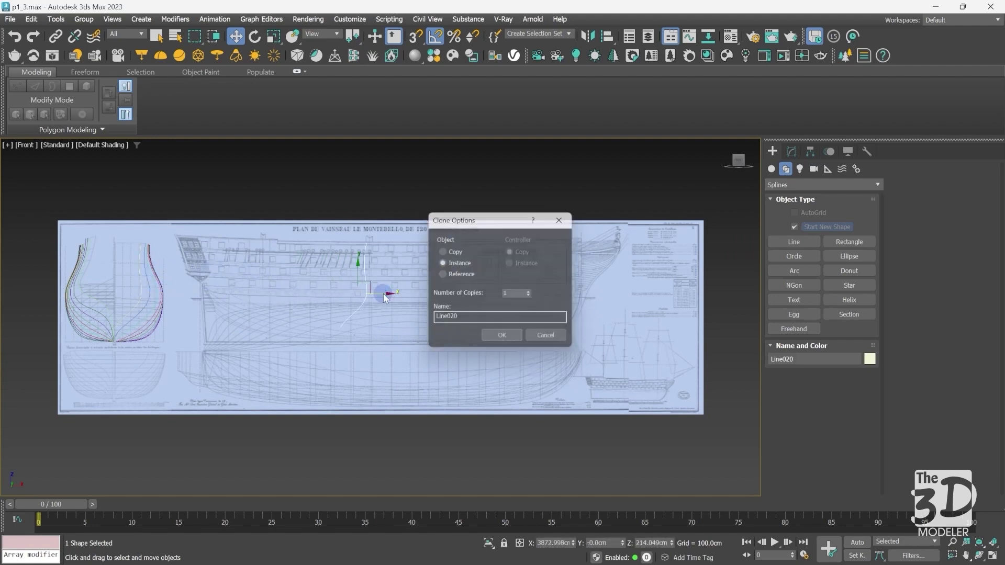
pyautogui.click(504, 339)
# Rotate the cloned innermost curve edge-on about its vertical axis and align it with the dashed station line nearest the bow.
pyautogui.press('e')
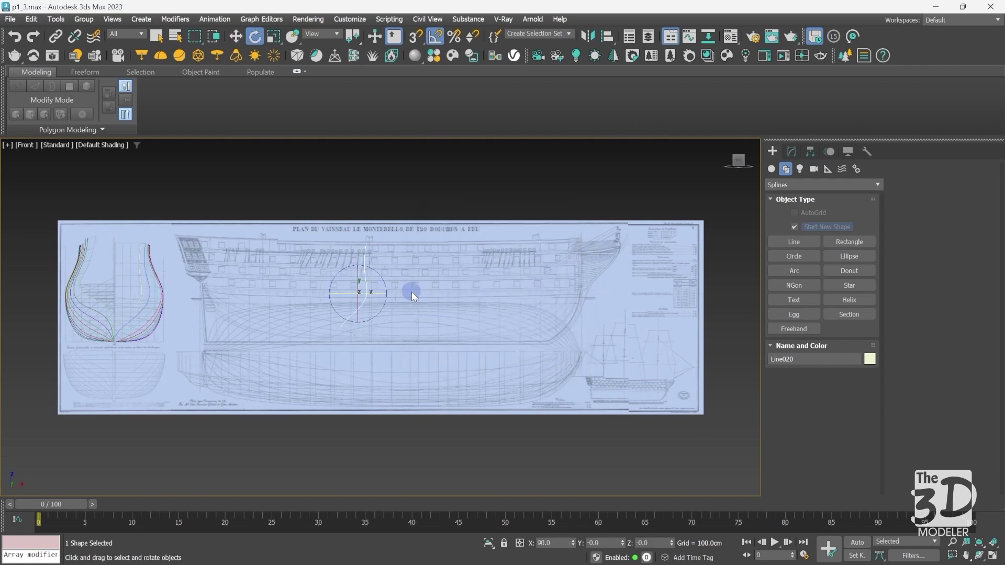
pyautogui.moveTo(367, 293)
pyautogui.mouseDown()
pyautogui.moveTo(338, 293)
pyautogui.moveTo(591, 292)
pyautogui.mouseUp()
pyautogui.press('w')
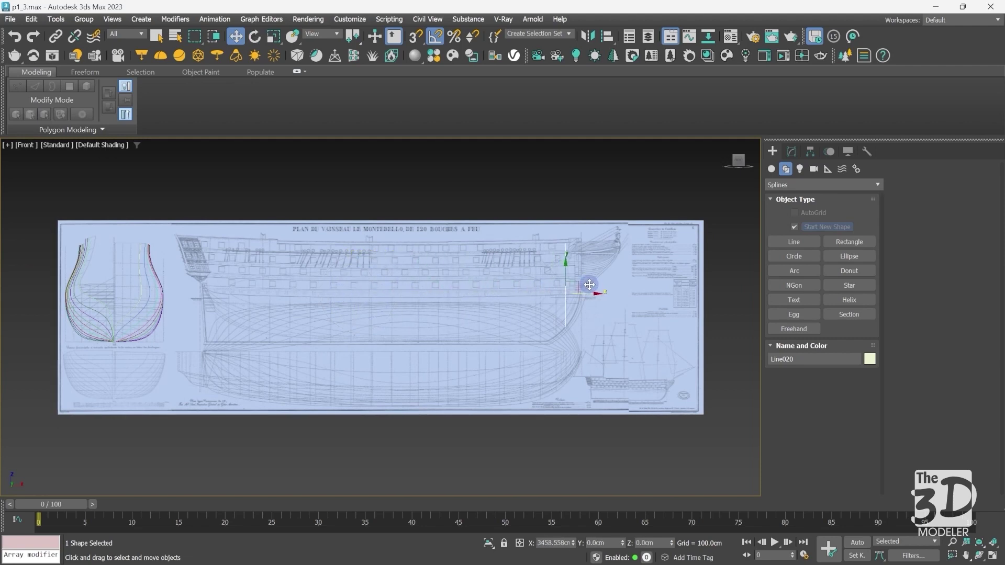
pyautogui.press('z')
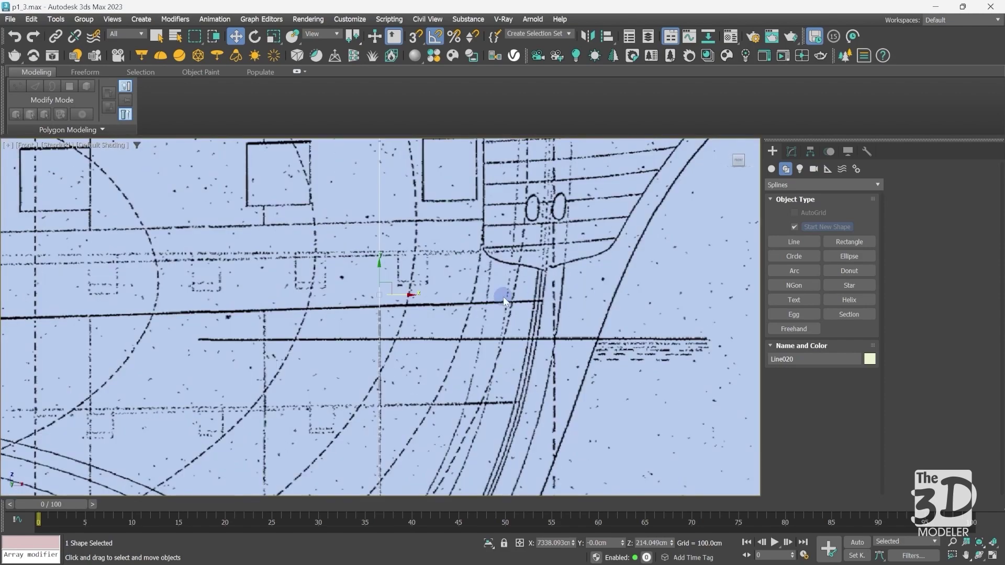
pyautogui.moveTo(403, 296); pyautogui.dragTo(404, 295)
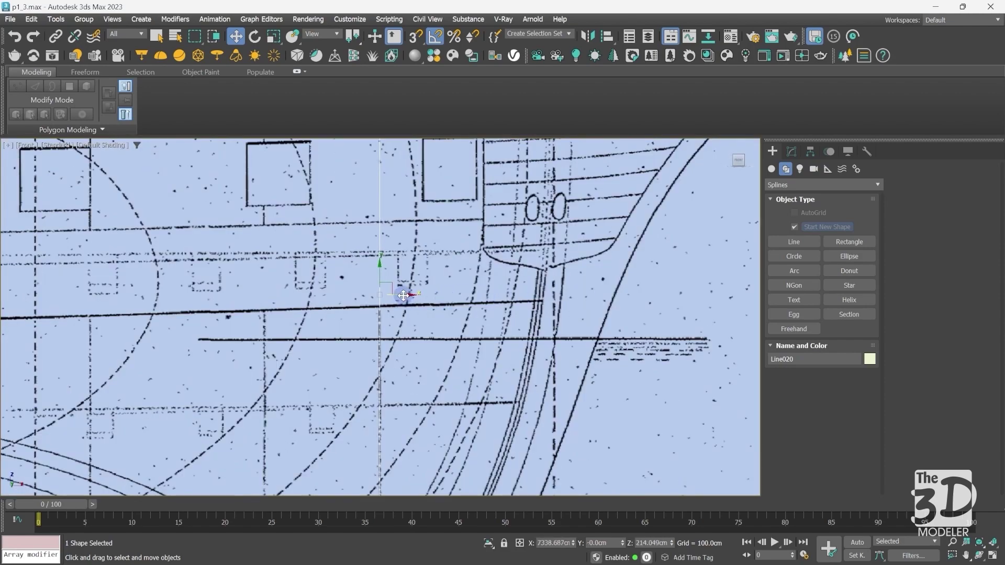
pyautogui.click(422, 369)
pyautogui.press('z')
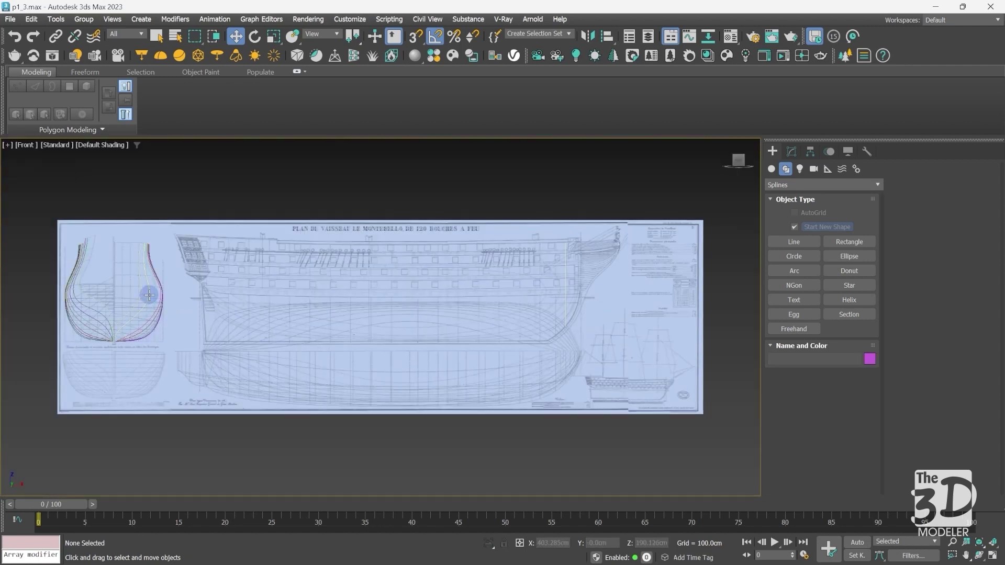
# Clone the light blue second section curve of the right hull half onto the ship's side view.
pyautogui.click(158, 302)
pyautogui.keyDown('shift'); pyautogui.moveTo(155, 302); pyautogui.dragTo(365, 302); pyautogui.keyUp('shift')
pyautogui.click(505, 339)
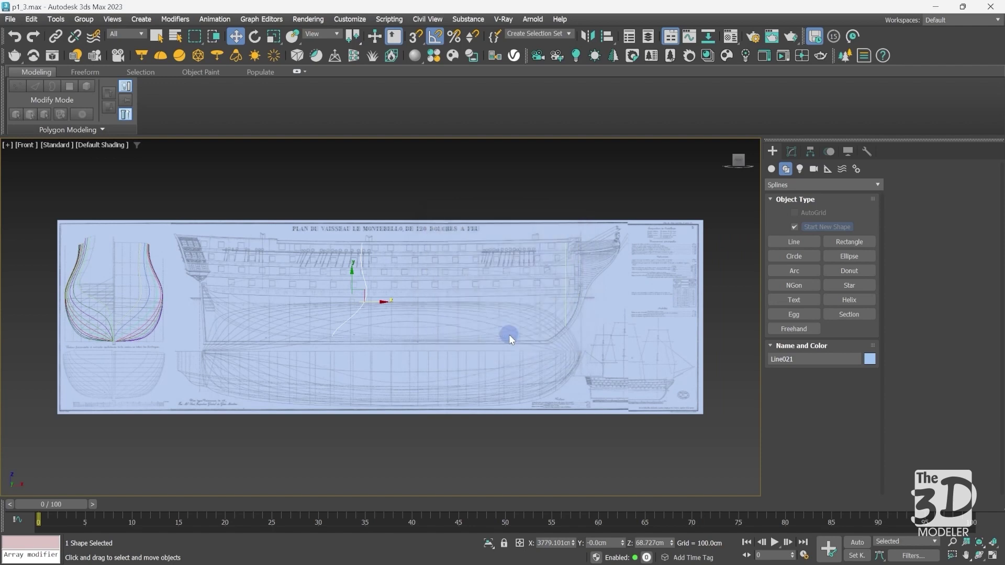
# Rotate the light blue clone edge-on about its vertical axis and align it with the next dashed station line aft.
pyautogui.press('e')
pyautogui.moveTo(379, 301)
pyautogui.mouseDown()
pyautogui.moveTo(333, 300)
pyautogui.moveTo(574, 290)
pyautogui.mouseUp()
pyautogui.press('w')
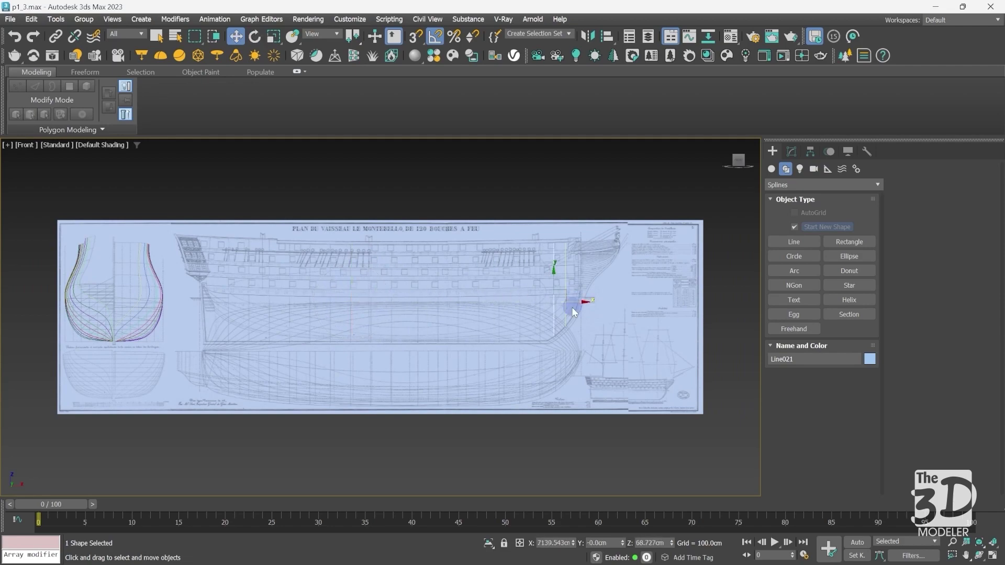
pyautogui.scroll(10, 570, 308)
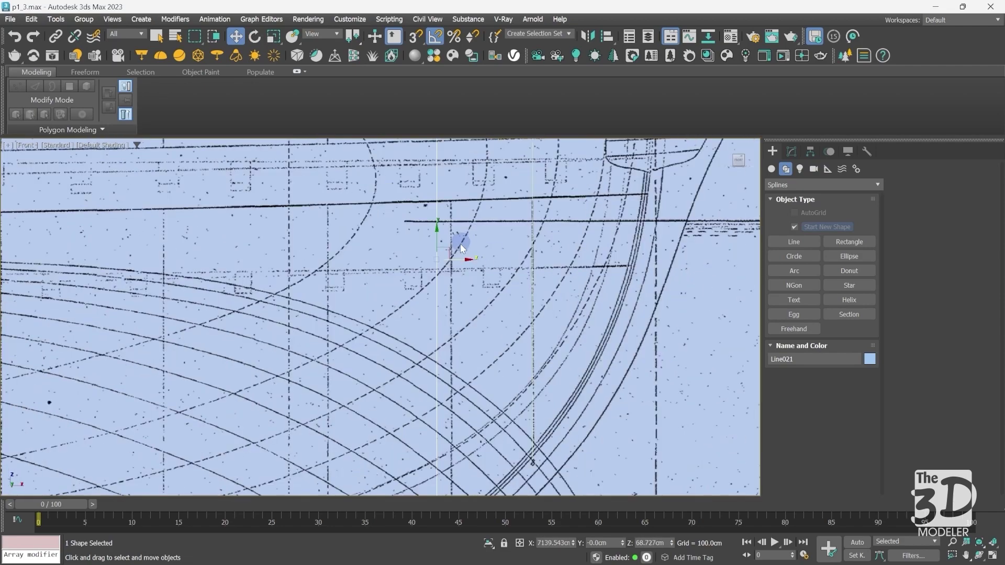
pyautogui.moveTo(457, 258); pyautogui.dragTo(471, 258)
pyautogui.click(432, 287)
pyautogui.press('z')
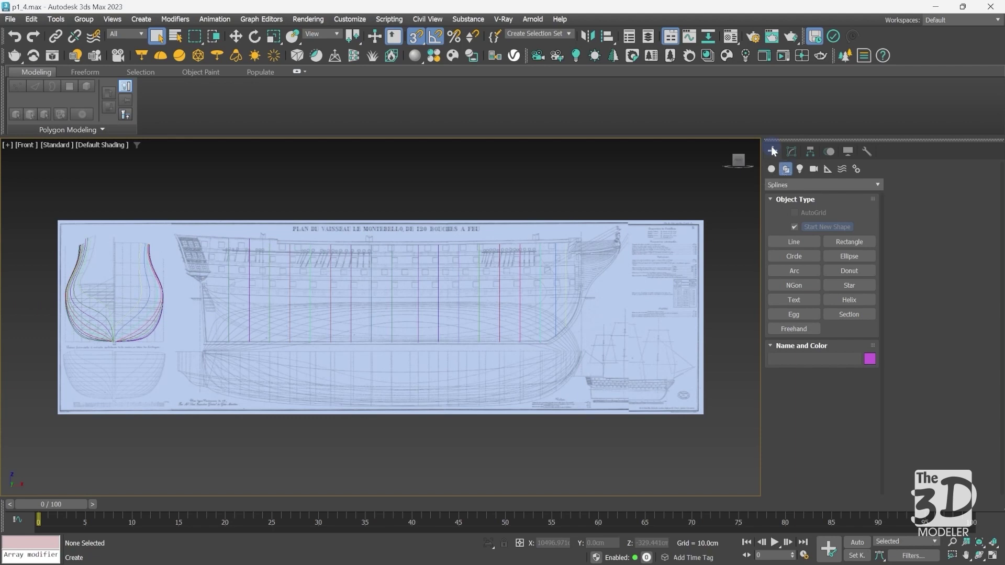
# Examine the placed hull section curves in the Left view, framing them with the grid hidden and leaving them deselected.
pyautogui.click(207, 168)
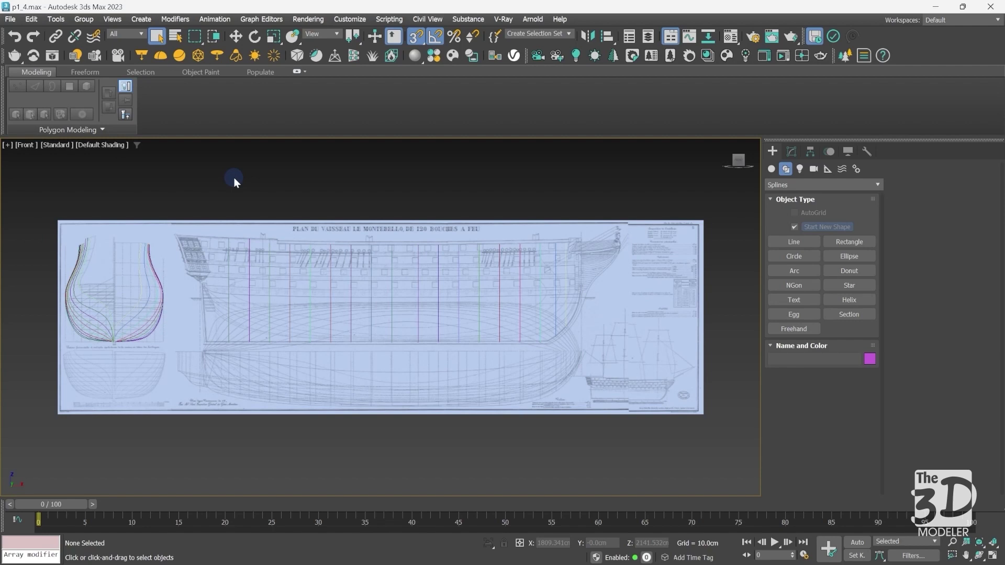
pyautogui.press('l')
pyautogui.press('z')
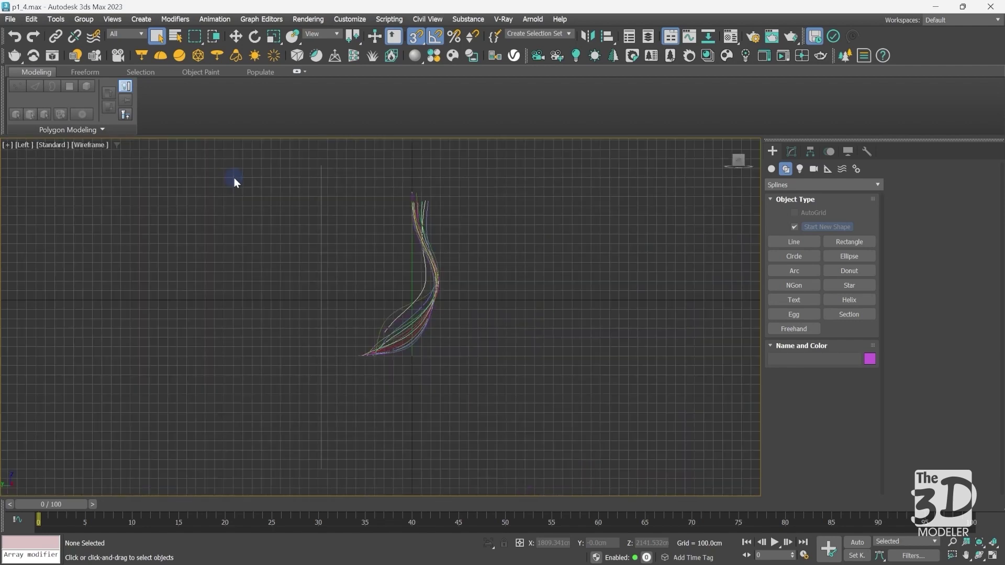
pyautogui.moveTo(351, 283); pyautogui.dragTo(394, 373)
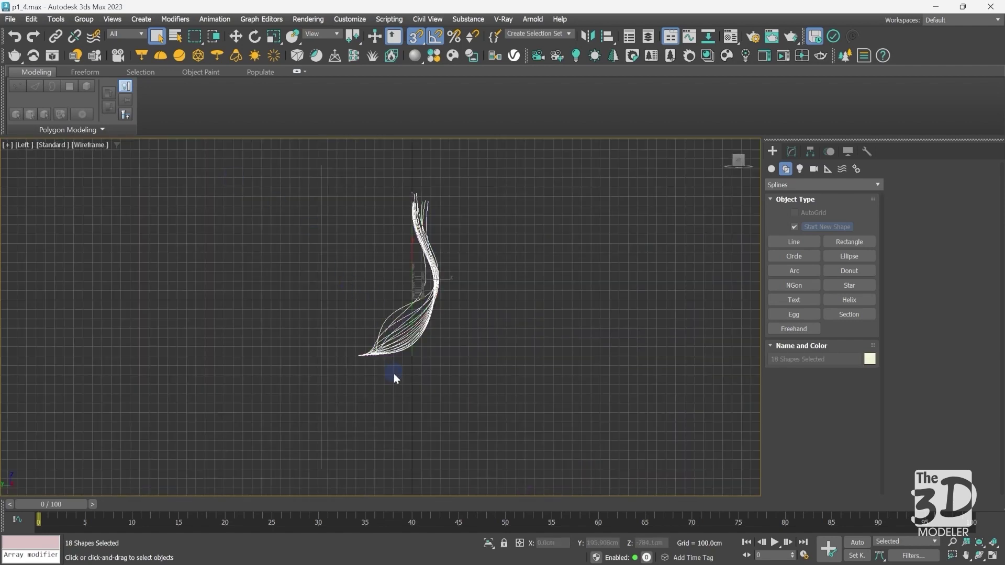
pyautogui.press('g')
pyautogui.press('z')
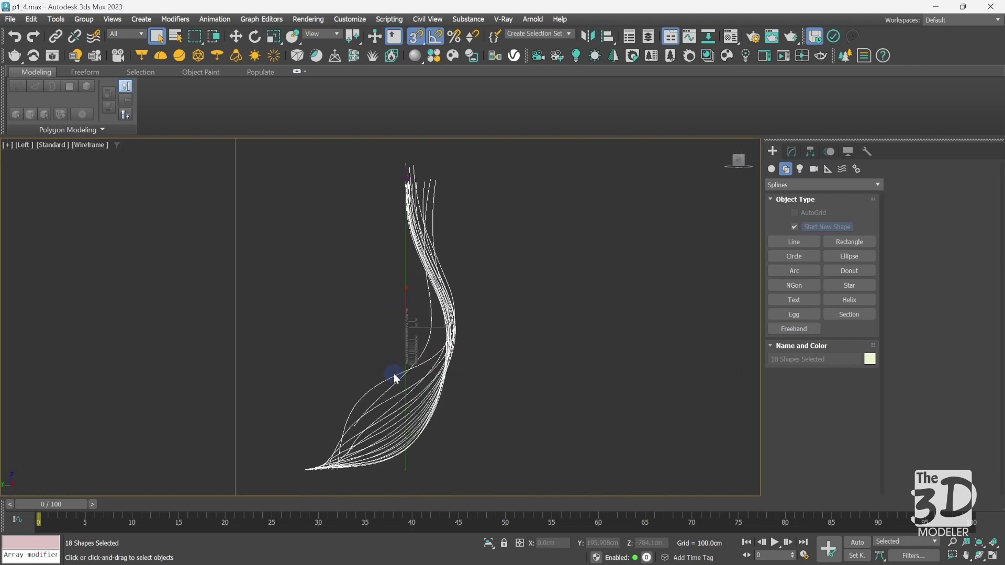
pyautogui.click(487, 413)
pyautogui.click(494, 338)
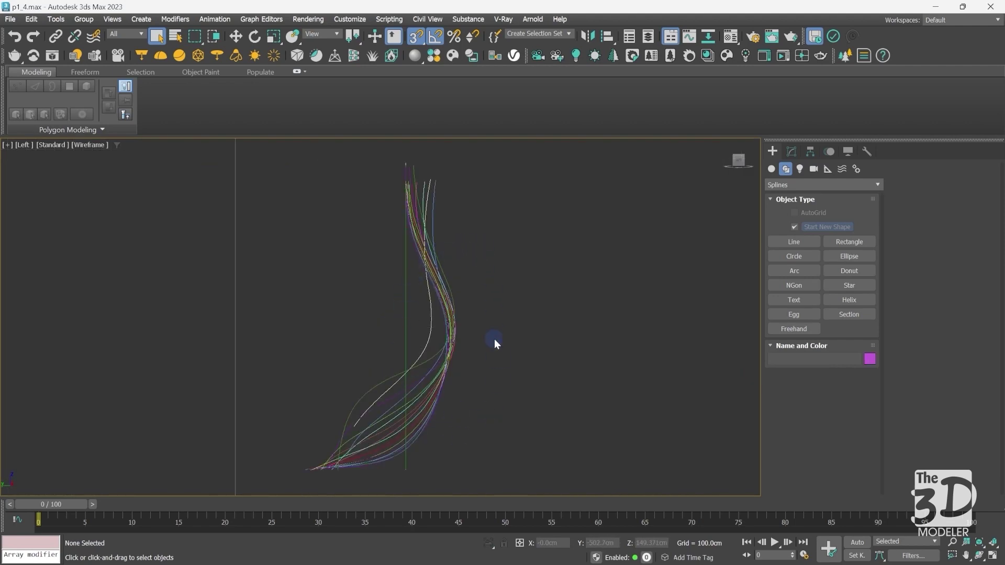
# Draw a reference rectangle beside the hull curves, its lower-right corner snapped to the lower end of the outermost section curve.
pyautogui.click(313, 472)
pyautogui.scroll(5, 308, 473)
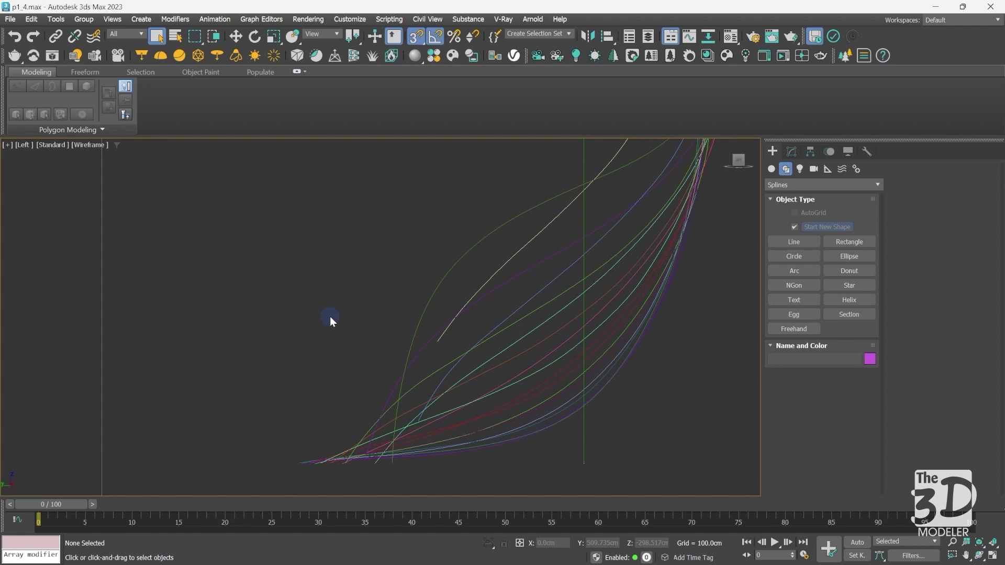
pyautogui.click(416, 36)
pyautogui.click(415, 40)
pyautogui.press('s')
pyautogui.press('s')
pyautogui.click(848, 241)
pyautogui.moveTo(214, 231); pyautogui.dragTo(297, 461)
pyautogui.rightClick(234, 395)
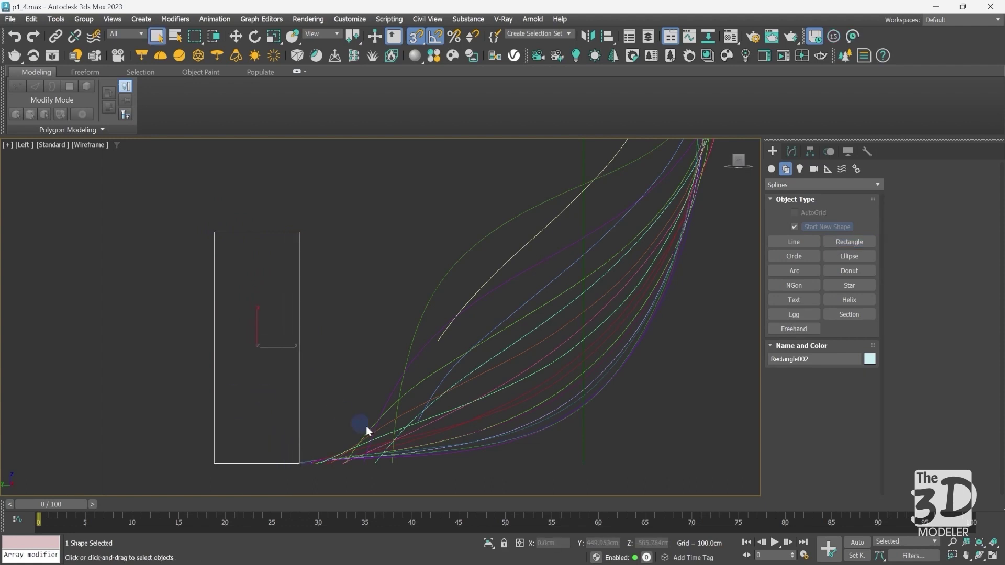
# Move purple curve Line027 horizontally until its lower end lines up with the reference rectangle's lower-right corner.
pyautogui.scroll(2, 317, 472)
pyautogui.scroll(4, 317, 472)
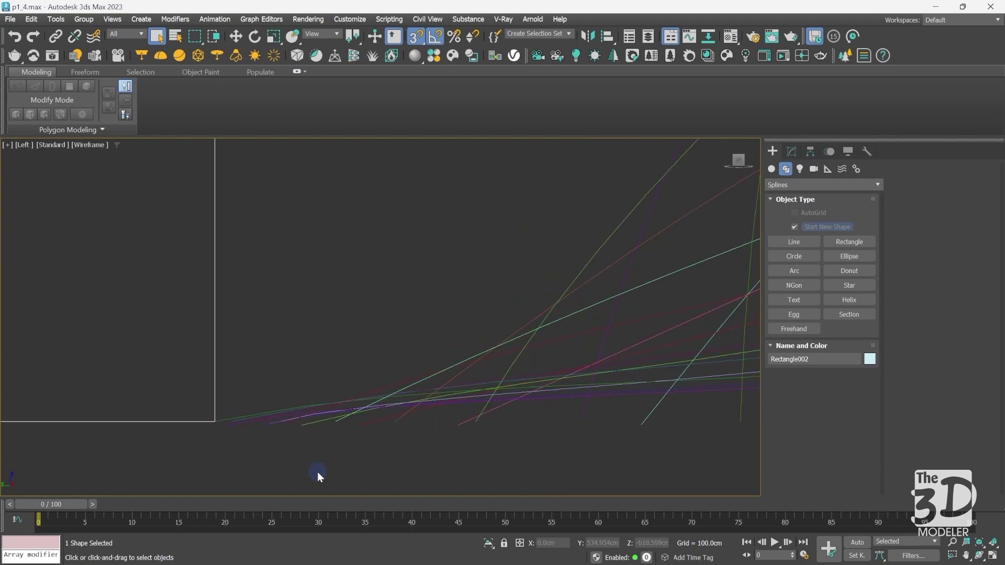
pyautogui.click(287, 420)
pyautogui.hotkey('shift', 'z')
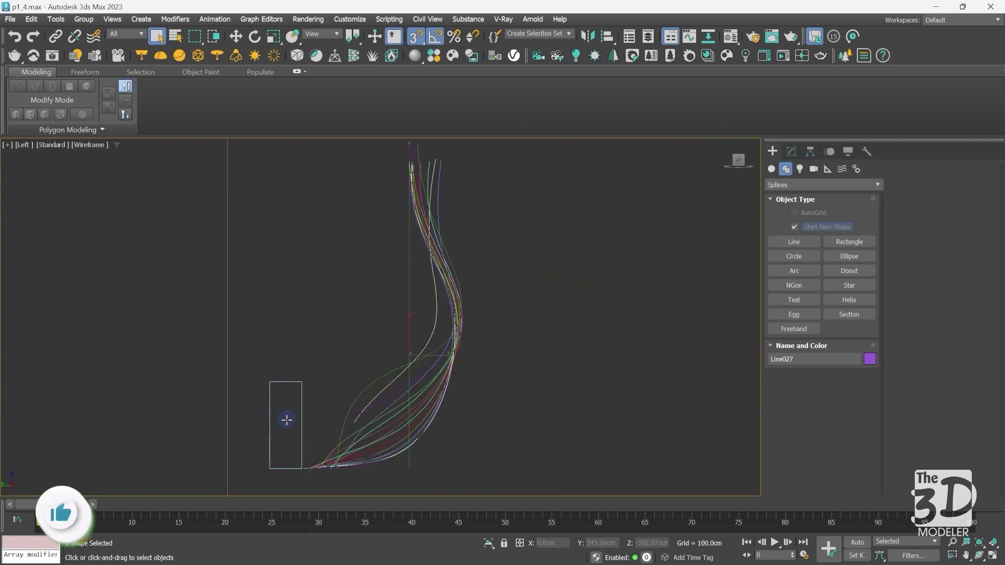
pyautogui.press('w')
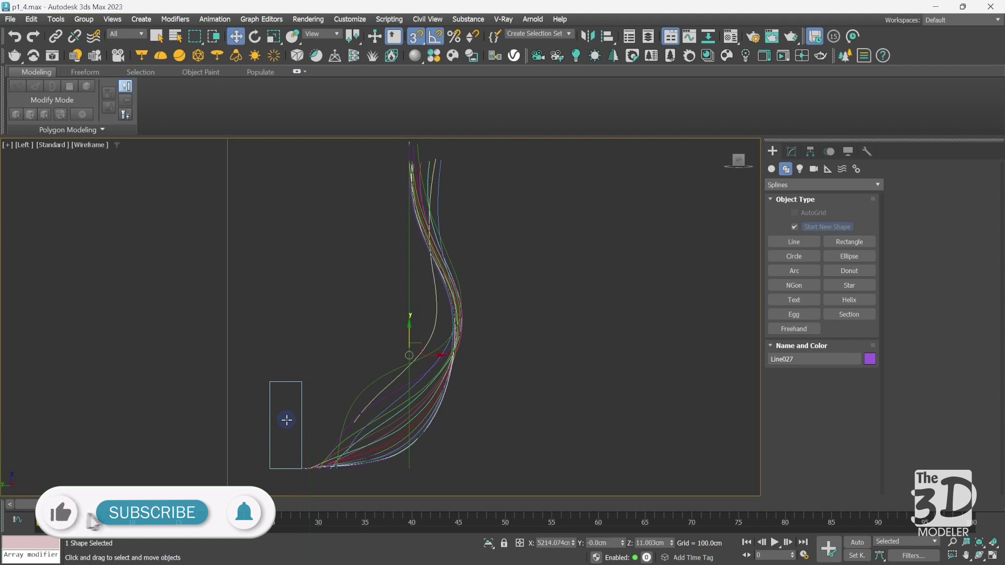
pyautogui.moveTo(428, 355); pyautogui.dragTo(367, 356)
pyautogui.scroll(5, 294, 485)
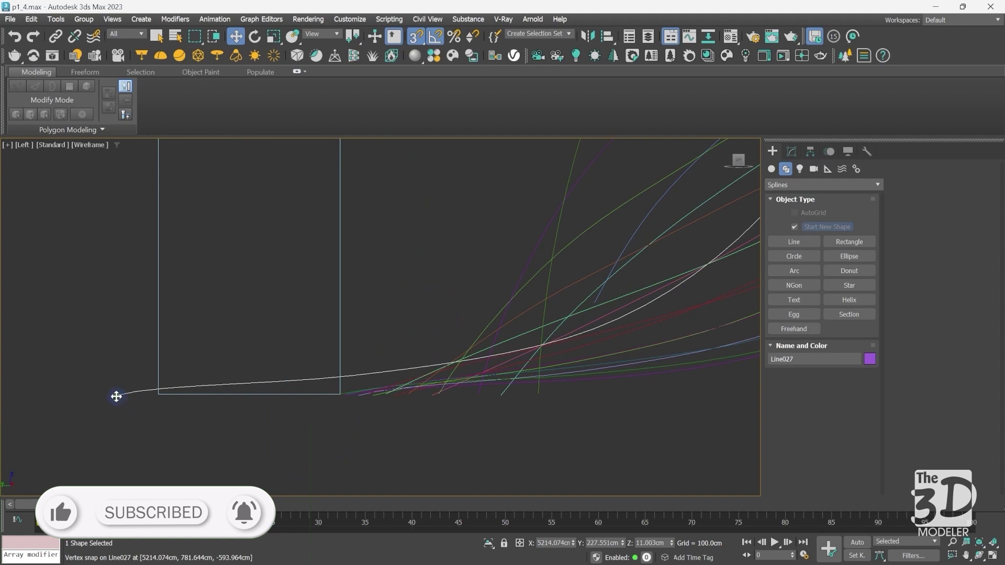
pyautogui.moveTo(117, 397); pyautogui.dragTo(319, 389)
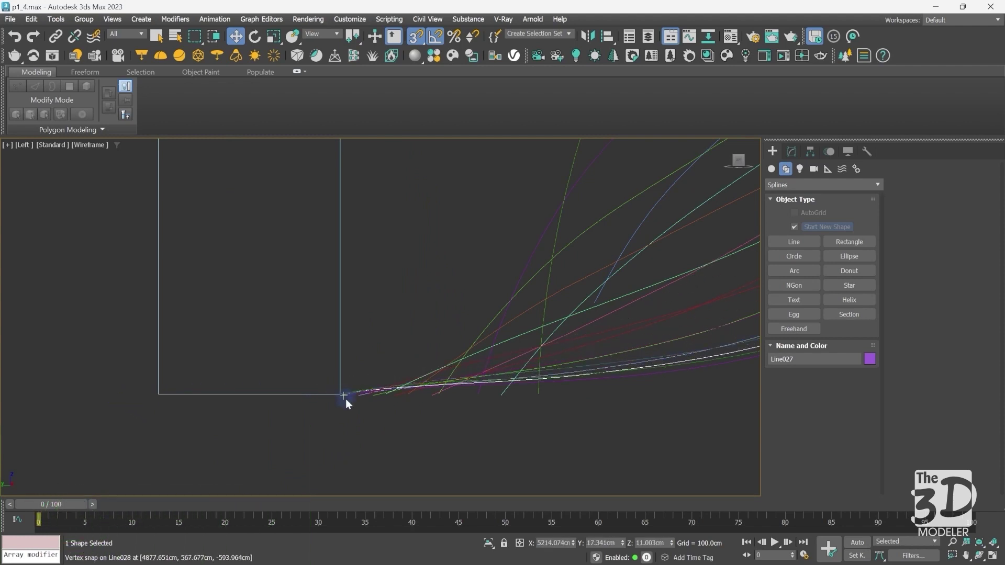
# Snap the lower ends of Line028, Line031 and Line030 horizontally to the reference rectangle's right edge.
pyautogui.scroll(10, 345, 399)
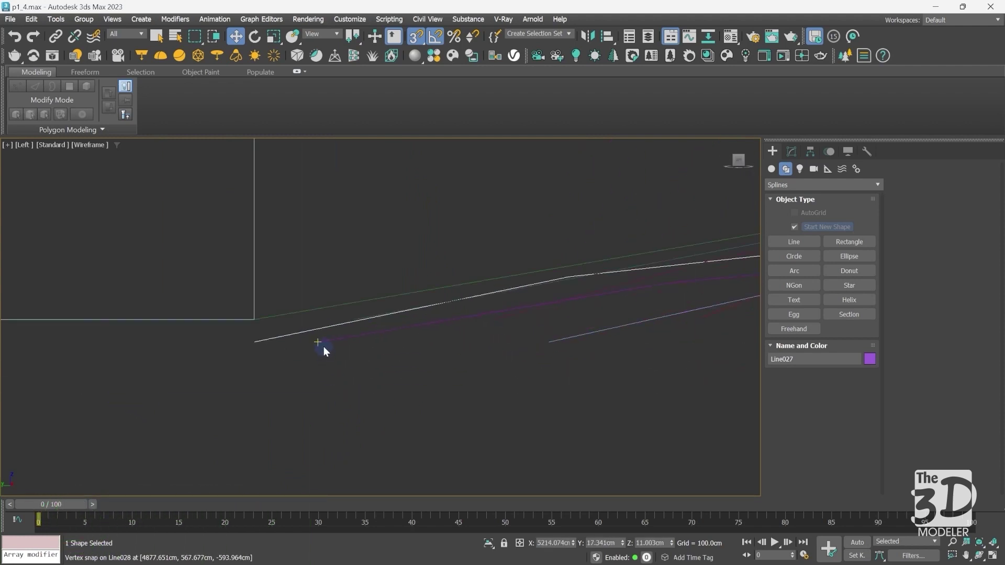
pyautogui.click(317, 343)
pyautogui.rightClick(318, 343)
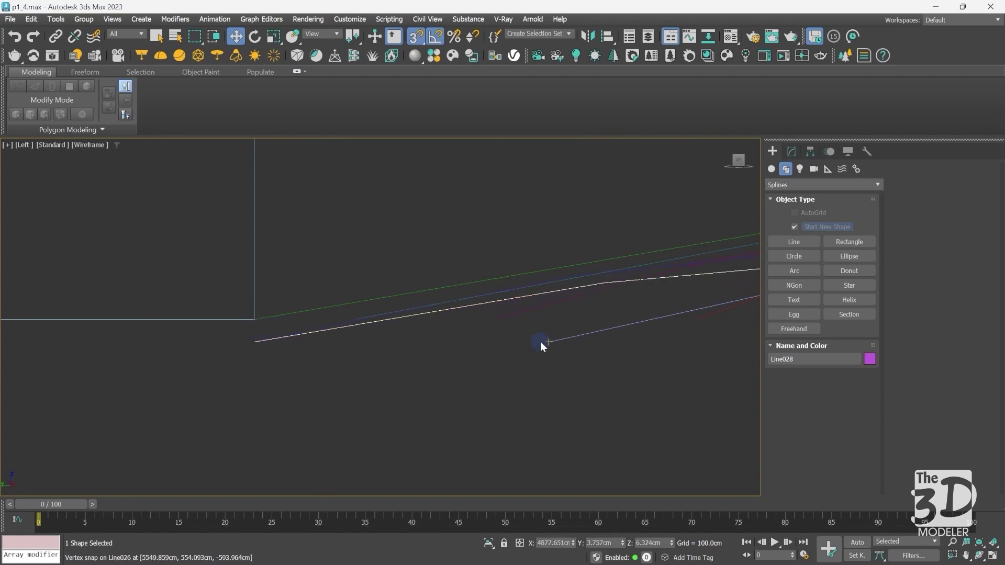
pyautogui.click(495, 318)
pyautogui.rightClick(252, 315)
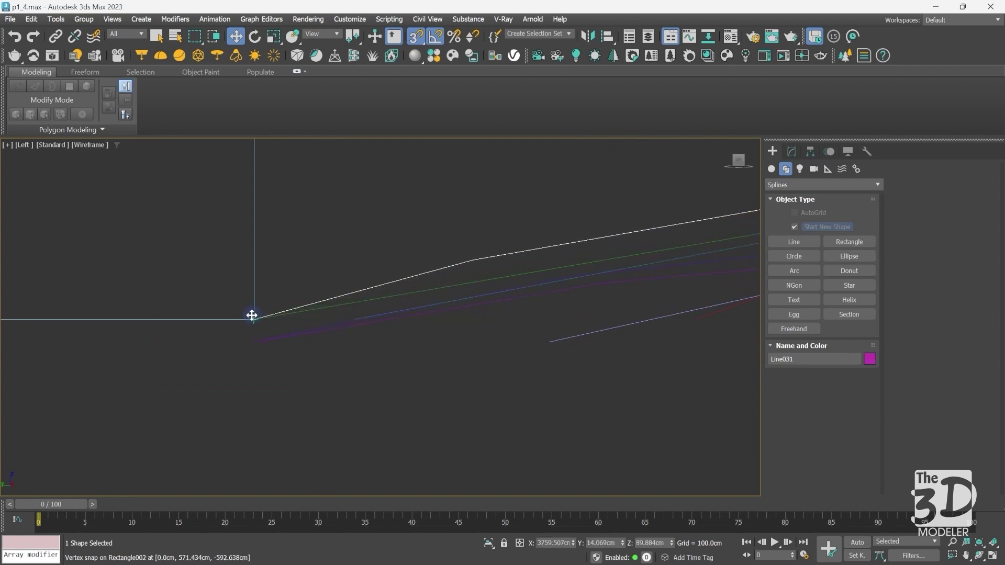
pyautogui.hotkey('ctrl', 'z')
pyautogui.click(355, 317)
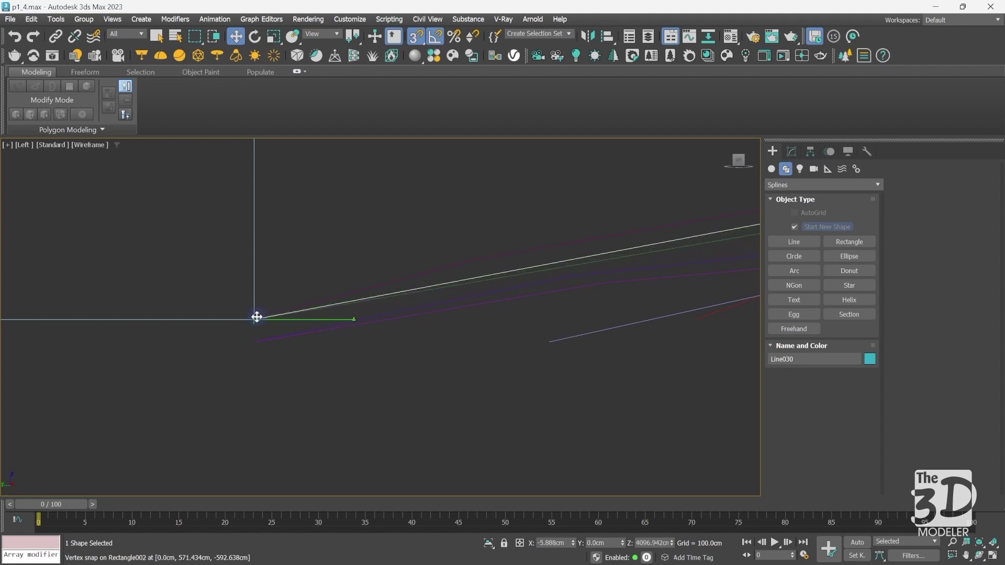
# Align the lower ends of the light violet, yellow-green, aqua and two red section curves horizontally with the rectangle's right edge.
pyautogui.moveTo(547, 343); pyautogui.dragTo(258, 318)
pyautogui.moveTo(697, 319); pyautogui.dragTo(253, 316)
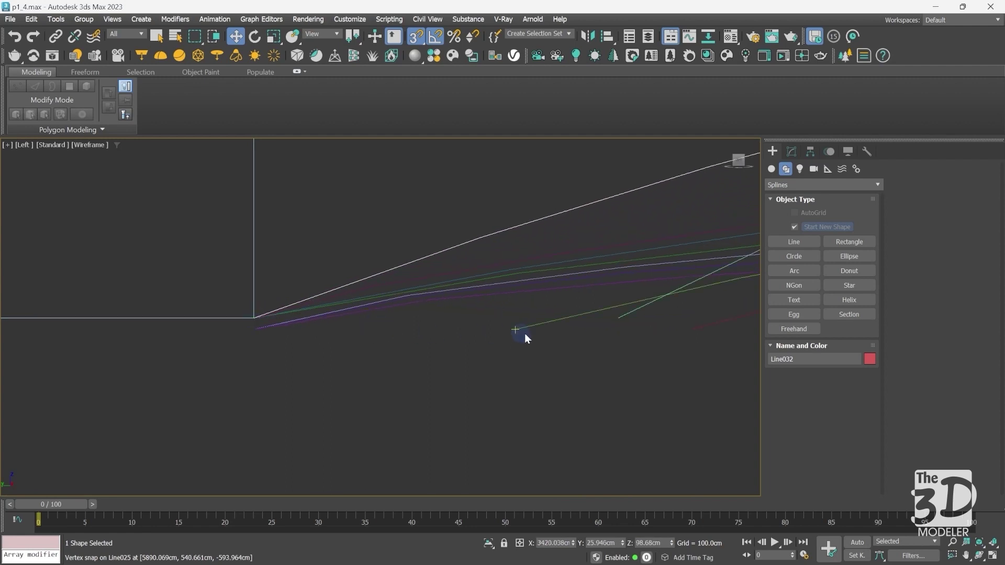
pyautogui.moveTo(515, 329); pyautogui.dragTo(254, 318)
pyautogui.moveTo(618, 317); pyautogui.dragTo(257, 320)
pyautogui.moveTo(690, 329); pyautogui.dragTo(257, 314)
# Shift the orange Line034, pink Line023 and green Line035 horizontally so their lower ends meet the rectangle's lower-right corner.
pyautogui.scroll(-2, 577, 299)
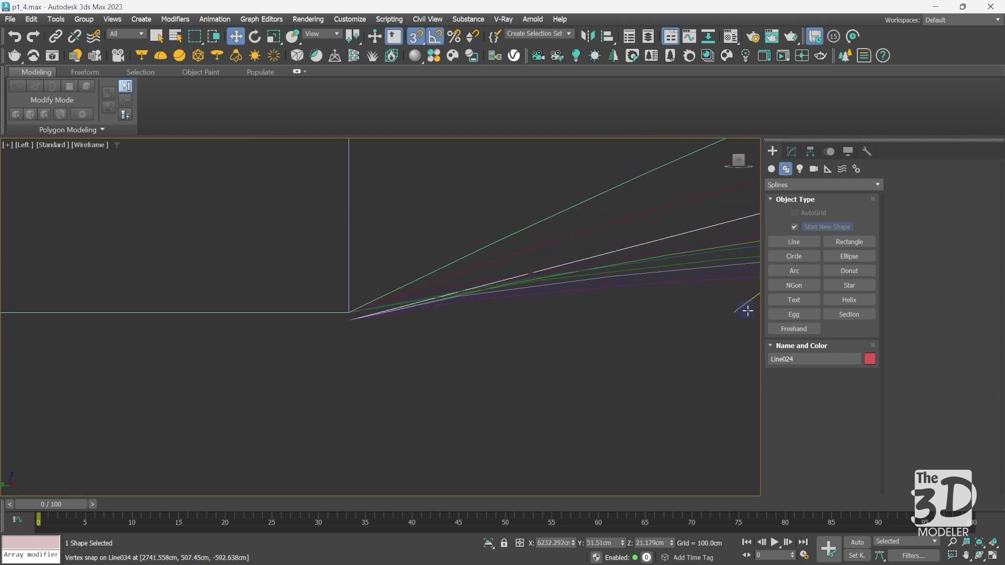
pyautogui.moveTo(747, 310); pyautogui.dragTo(348, 313)
pyautogui.scroll(-2, 471, 319)
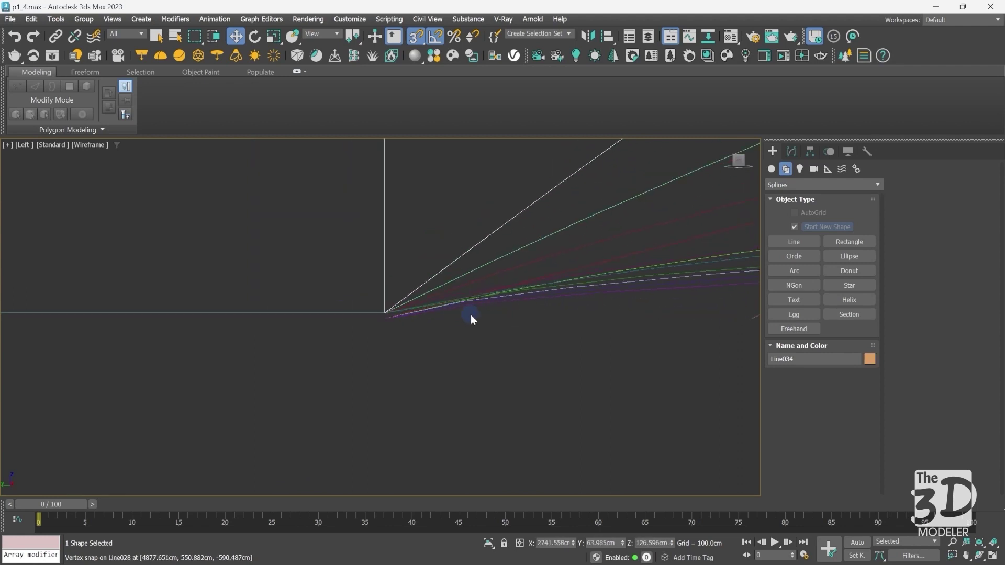
pyautogui.scroll(-2, 470, 317)
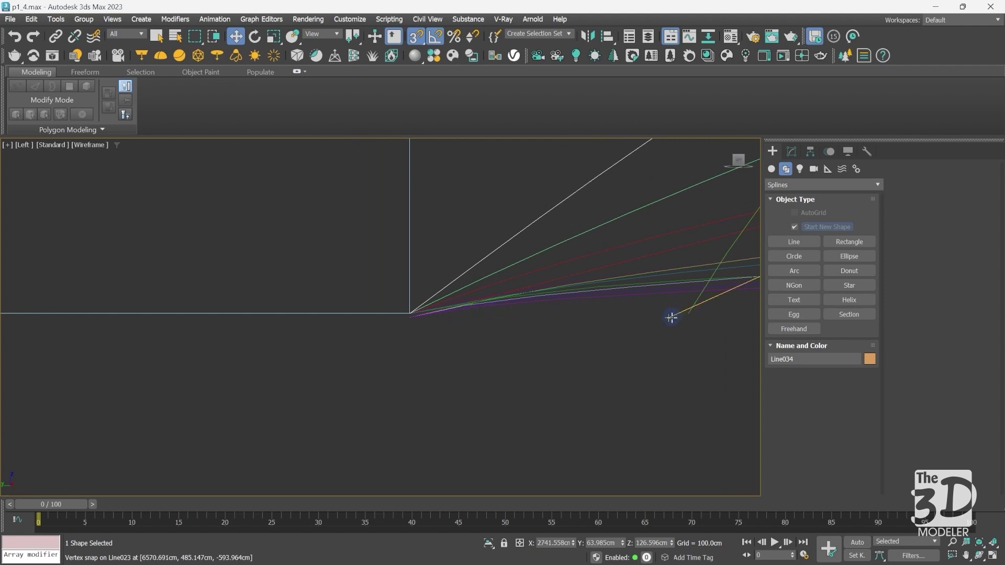
pyautogui.moveTo(669, 316); pyautogui.dragTo(413, 320)
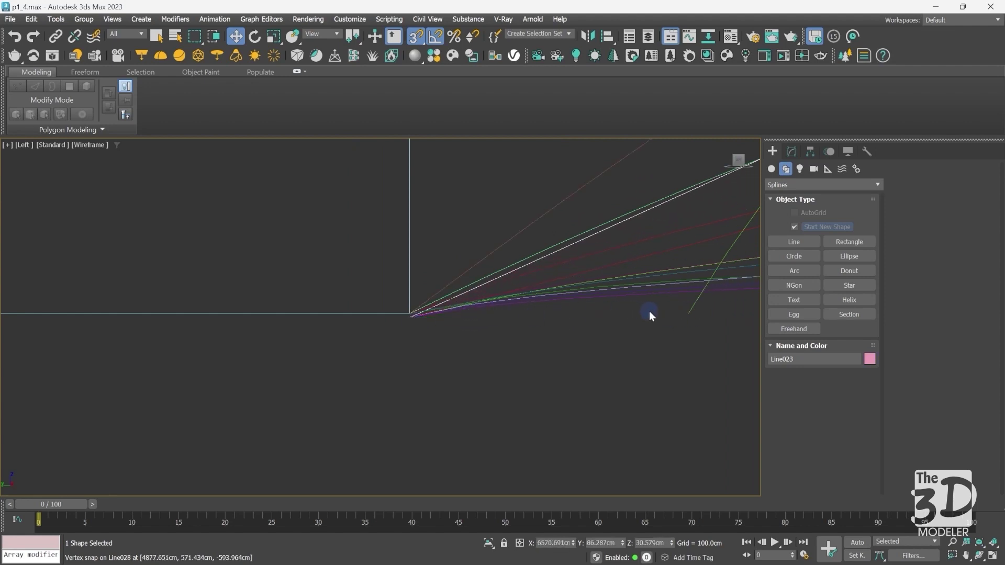
pyautogui.moveTo(688, 313); pyautogui.dragTo(411, 316)
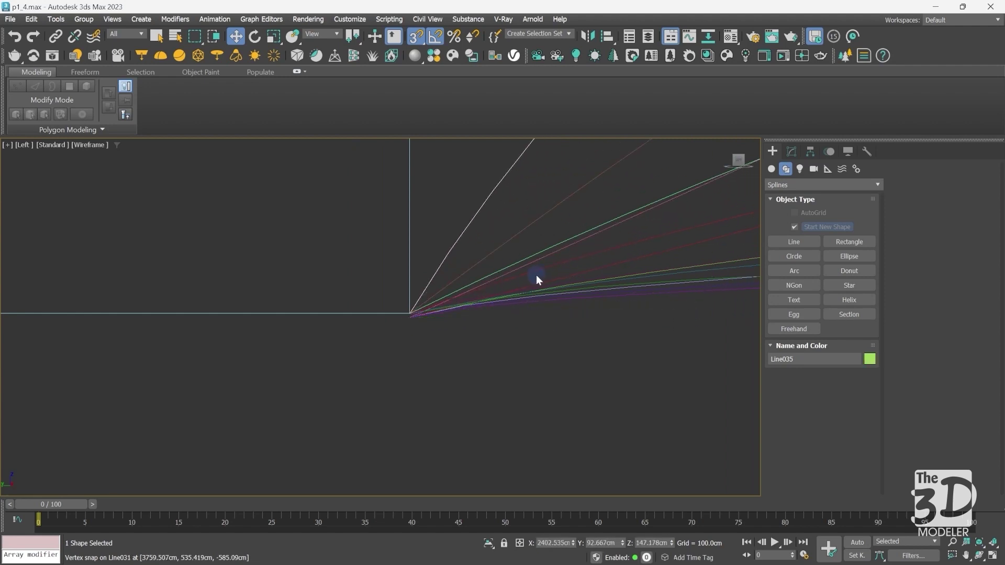
# Move the strongly bulging green curve Line037 horizontally and snap its lower end to the rectangle's lower-right corner.
pyautogui.press('z')
pyautogui.click(390, 381)
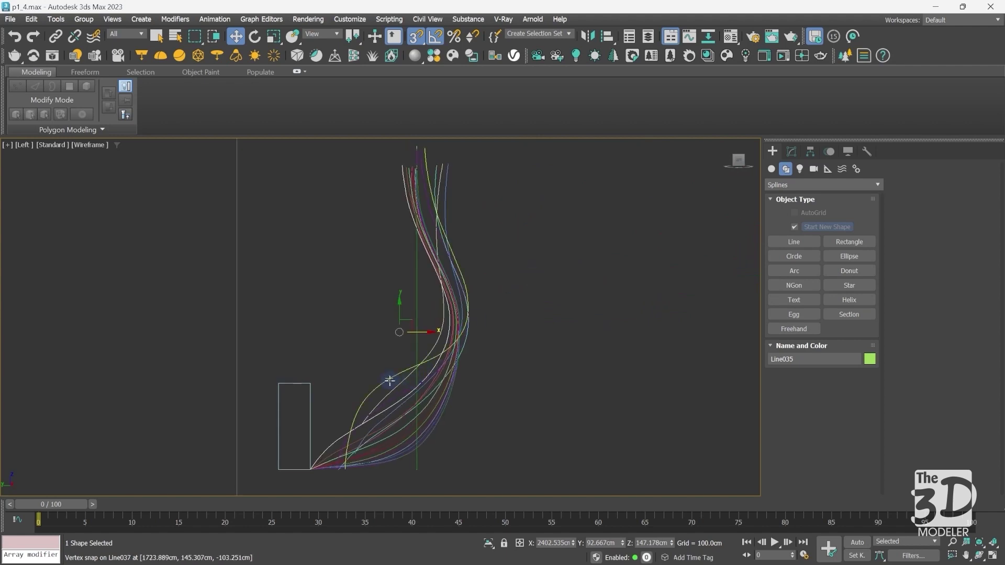
pyautogui.moveTo(437, 318); pyautogui.dragTo(386, 318)
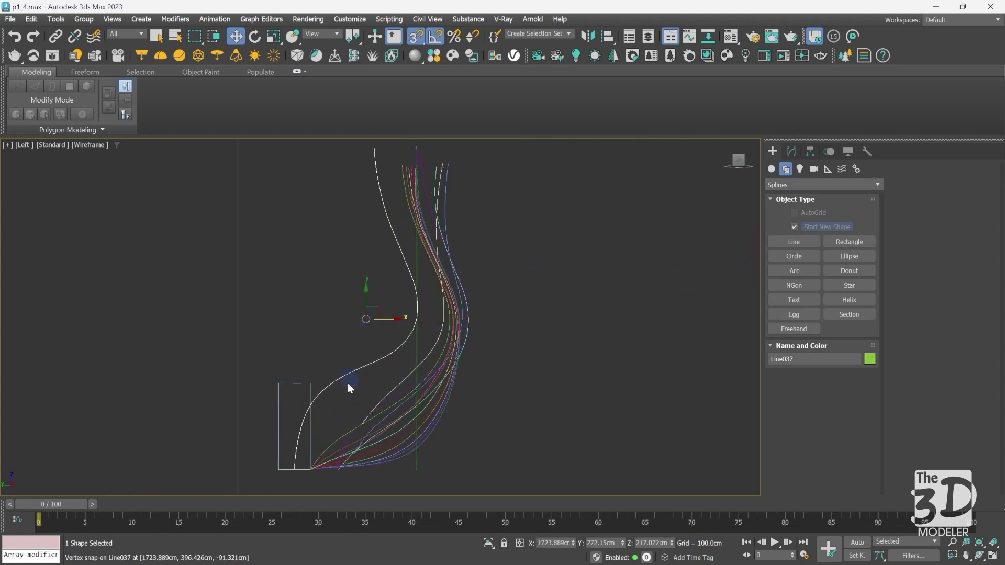
pyautogui.scroll(8, 298, 468)
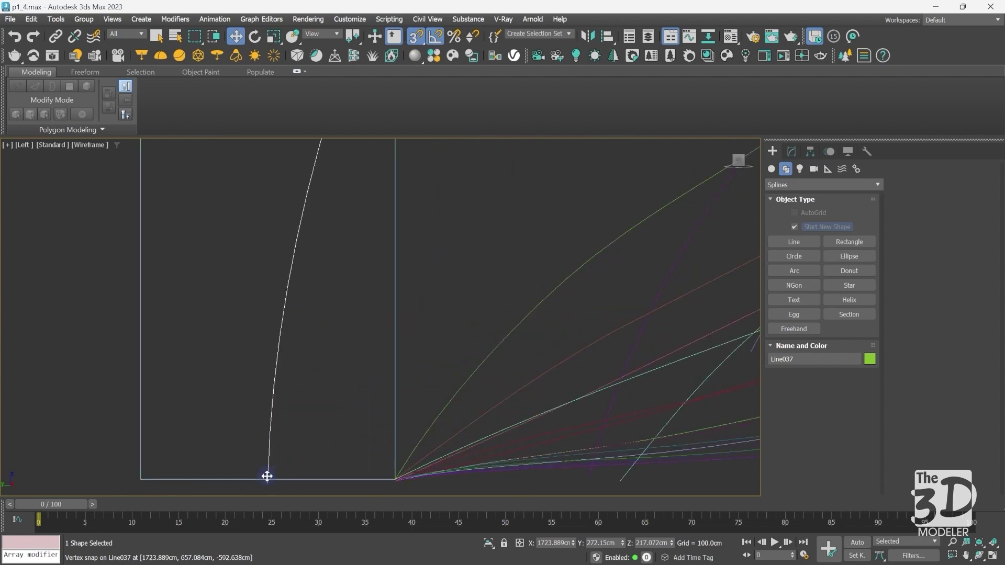
pyautogui.moveTo(264, 476); pyautogui.dragTo(391, 479)
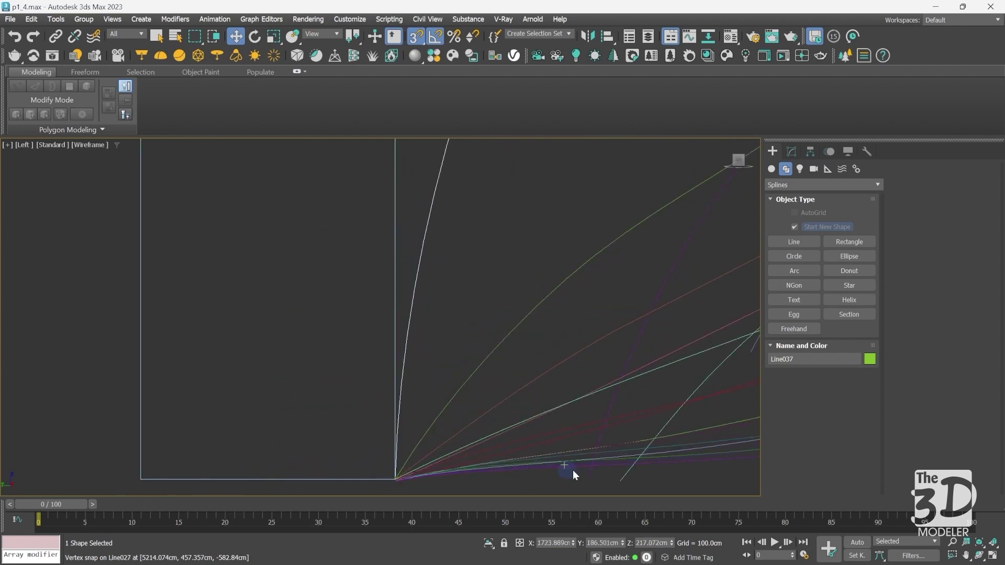
# Align the lower ends of the remaining curves, Line036, Line022, Line021 and Line020, horizontally with the rectangle's right edge.
pyautogui.moveTo(589, 477); pyautogui.dragTo(396, 478)
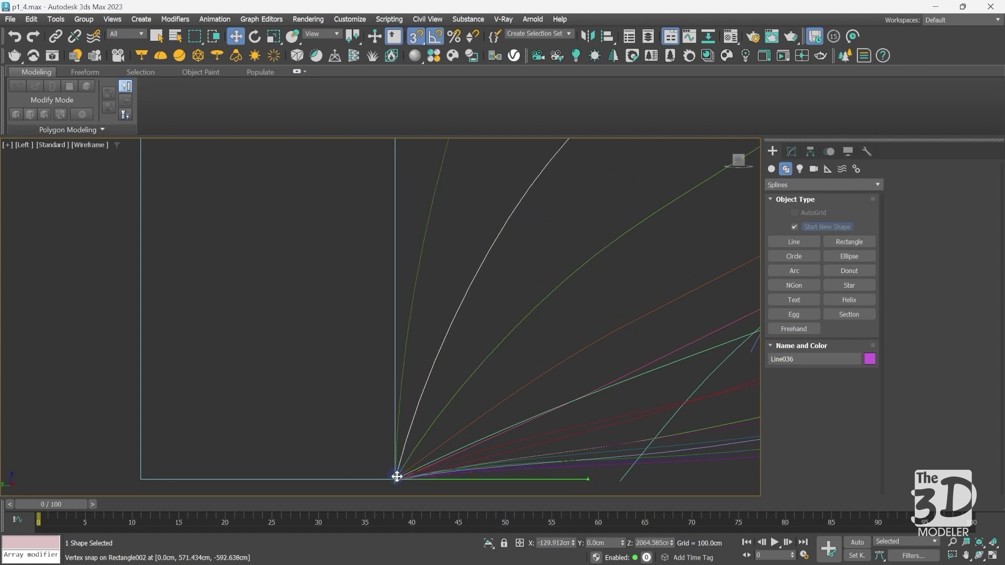
pyautogui.moveTo(619, 480); pyautogui.dragTo(395, 478)
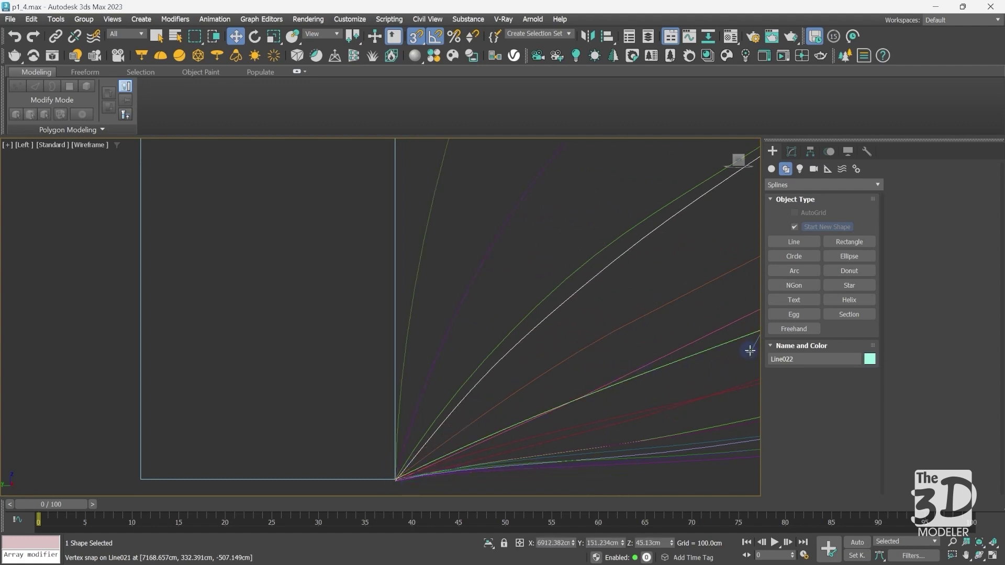
pyautogui.moveTo(752, 348); pyautogui.dragTo(399, 476)
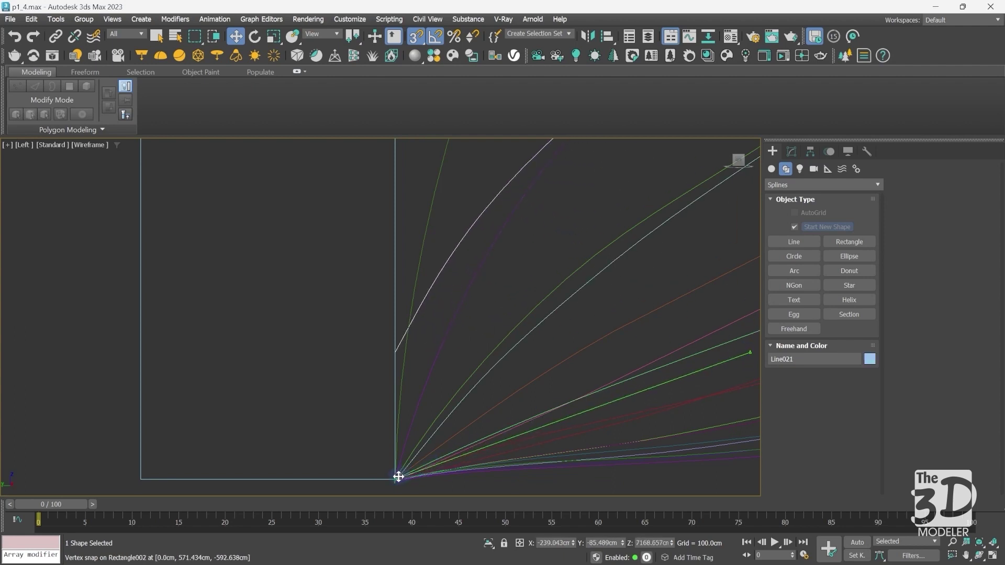
pyautogui.press('z')
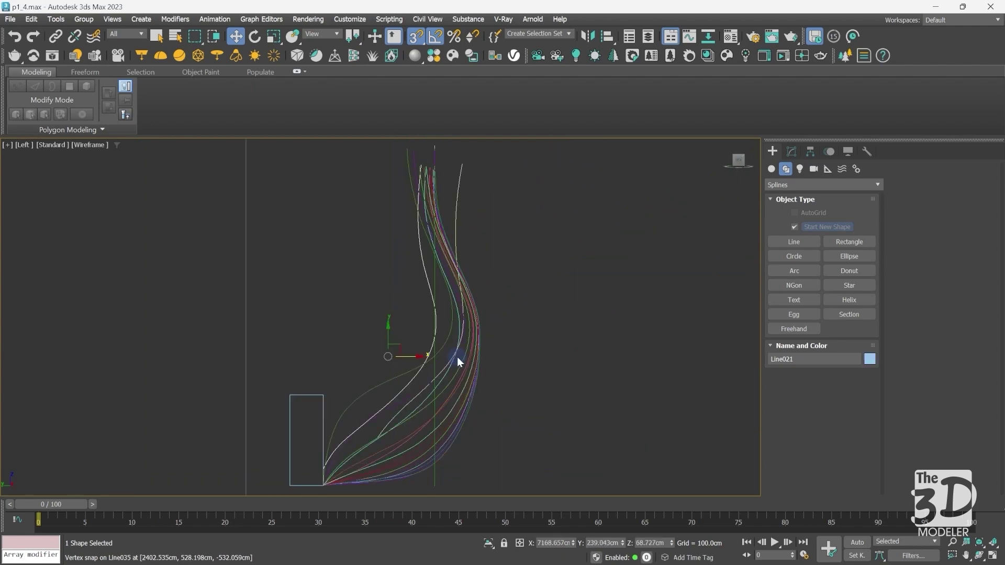
pyautogui.click(391, 417)
pyautogui.moveTo(453, 328); pyautogui.dragTo(307, 460)
# Select the seven section curves ending just below the rectangle's corner and raise them vertically until their lower ends snap to it.
pyautogui.click(313, 486)
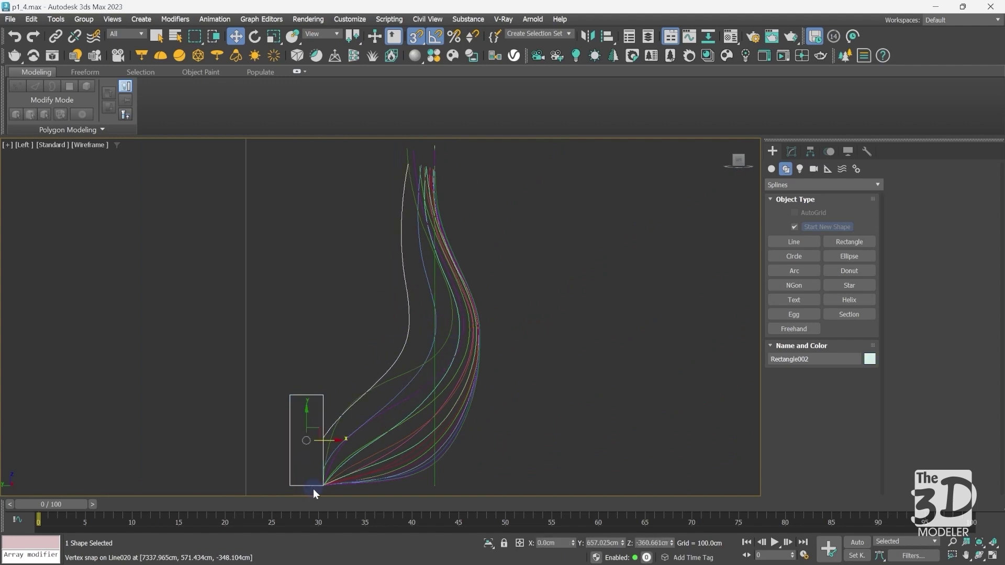
pyautogui.press('z')
pyautogui.scroll(5, 440, 476)
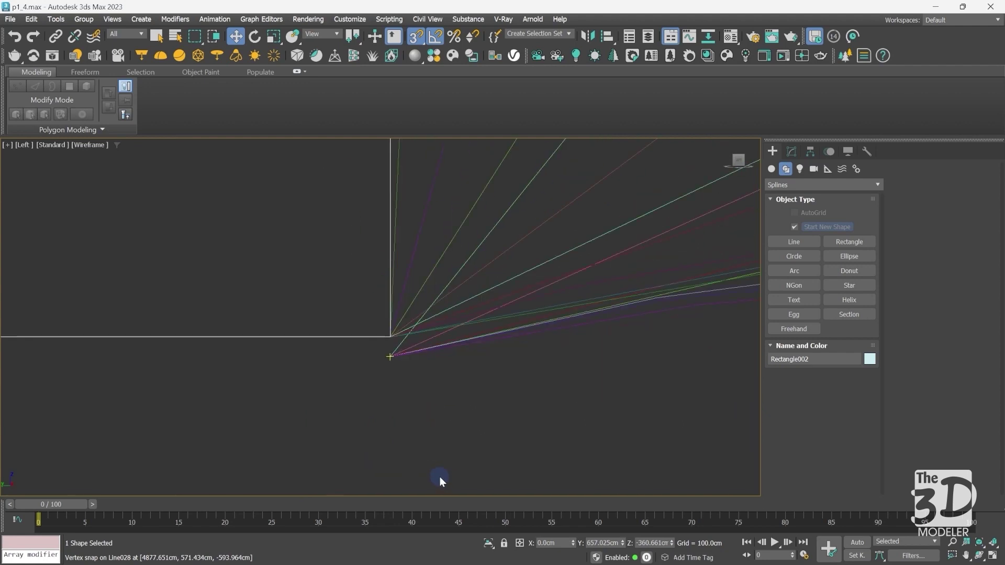
pyautogui.moveTo(354, 407); pyautogui.dragTo(410, 347)
pyautogui.press('z')
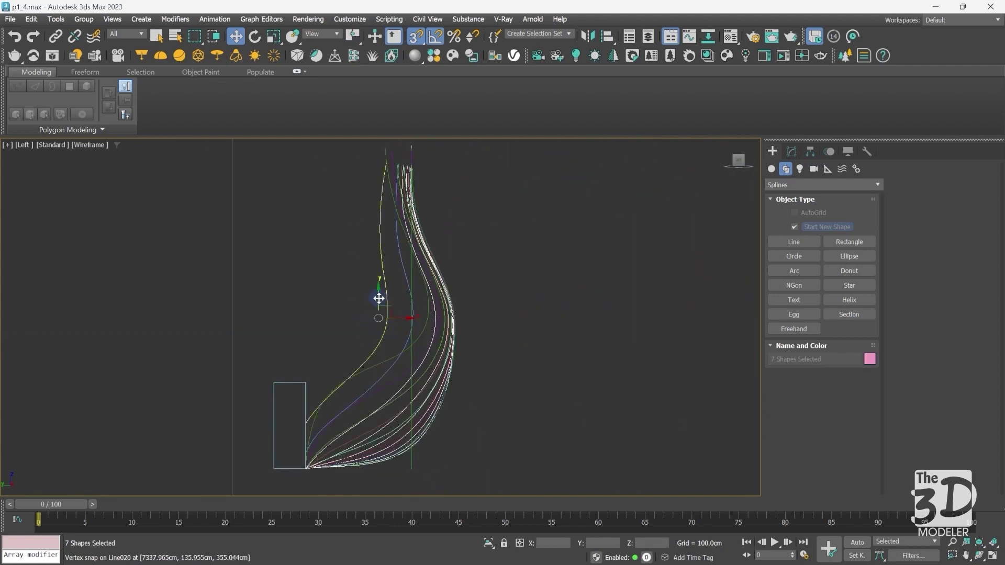
pyautogui.scroll(6, 305, 472)
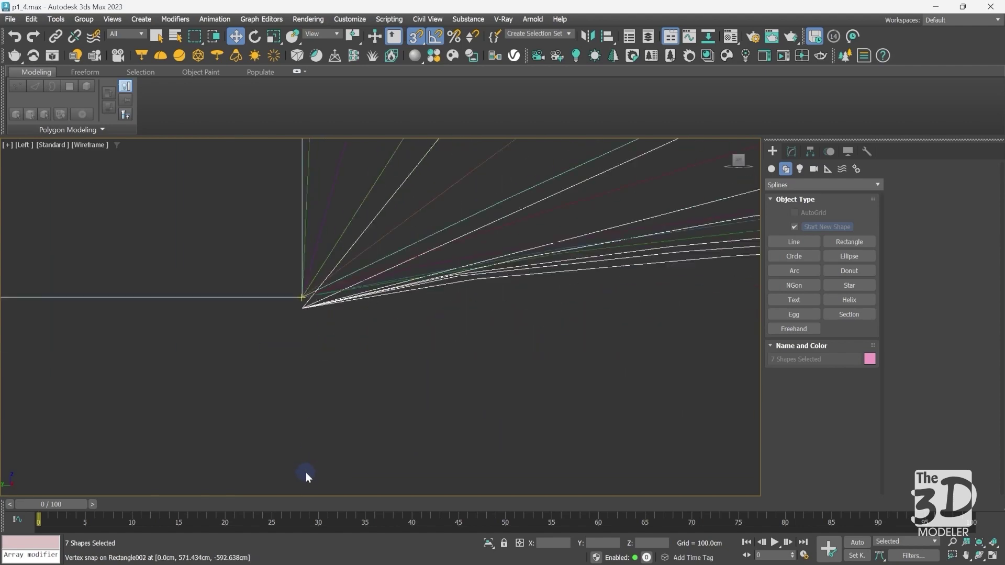
pyautogui.scroll(-2, 291, 273)
pyautogui.scroll(3, 290, 274)
pyautogui.scroll(-3, 290, 273)
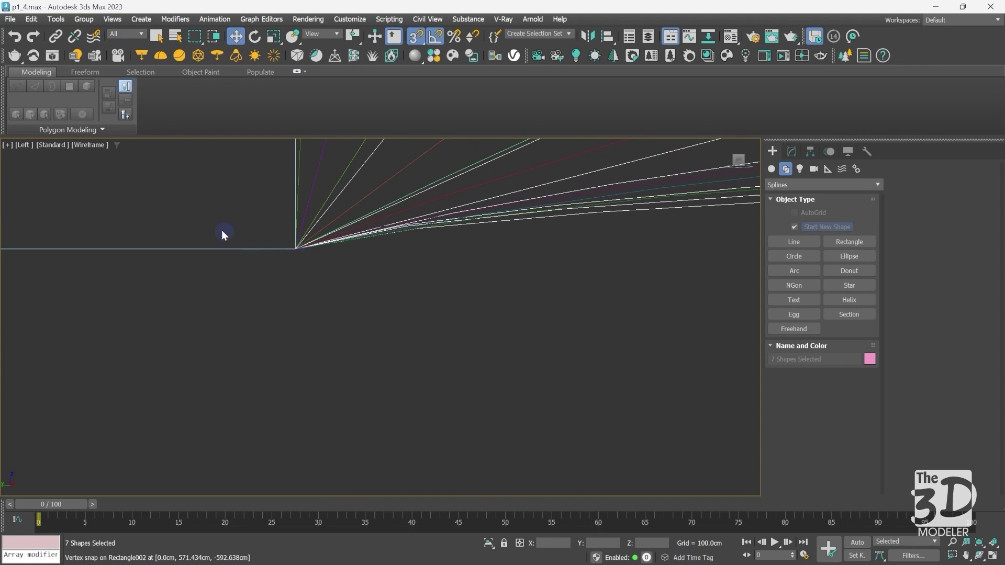
# Delete the reference rectangle beside the hull section curves.
pyautogui.click(224, 256)
pyautogui.press('z')
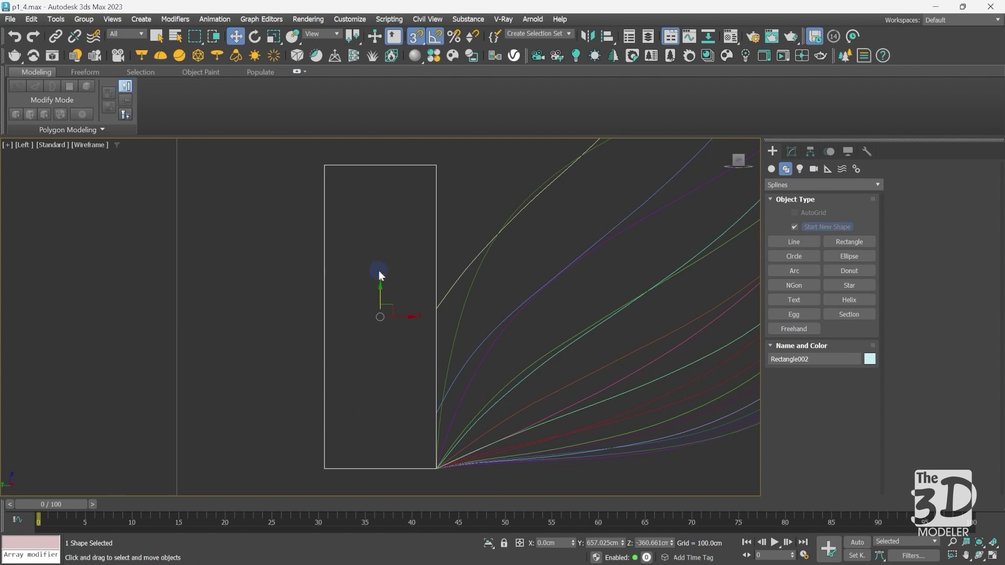
pyautogui.press('Delete')
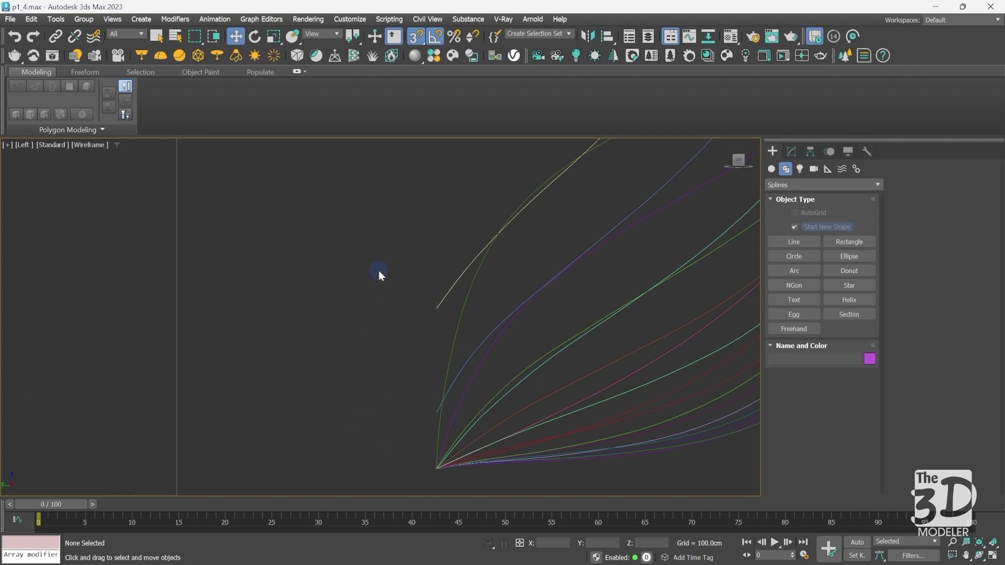
# Examine the aligned hull section curves along the ship plan in the Perspective view from several angles, leaving them deselected.
pyautogui.press('p')
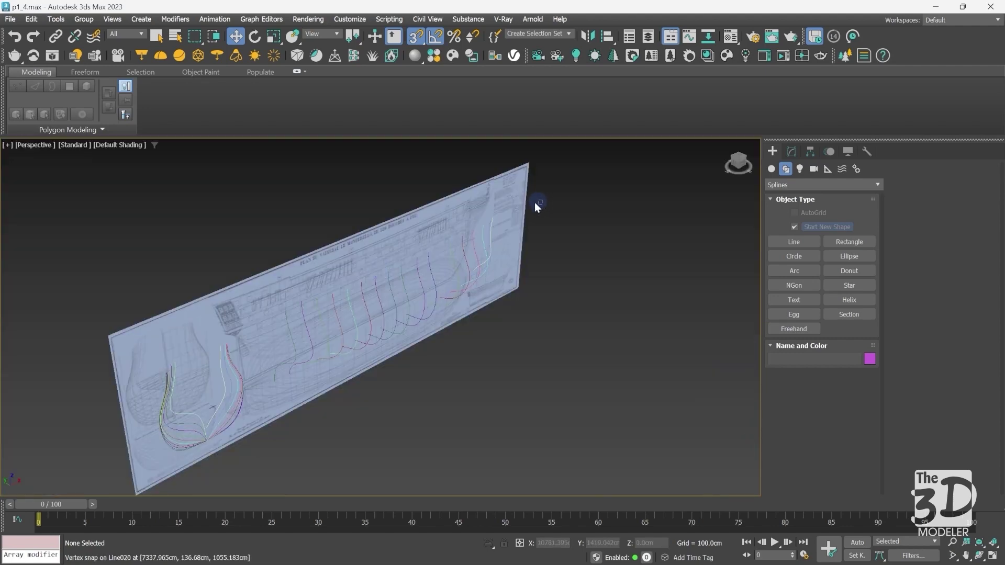
pyautogui.moveTo(274, 391); pyautogui.dragTo(274, 391)
pyautogui.moveTo(738, 162); pyautogui.dragTo(610, 152)
pyautogui.press('z')
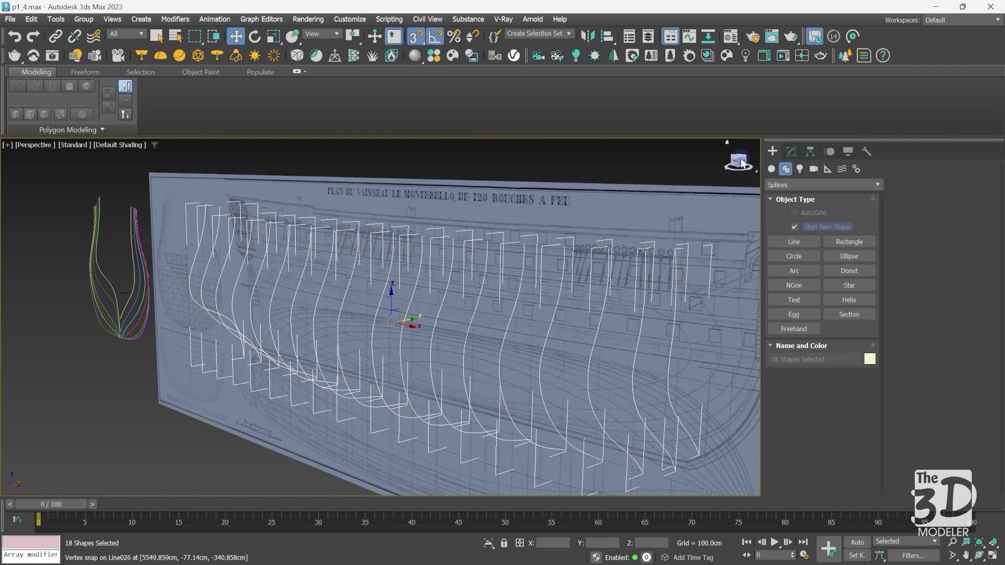
pyautogui.click(577, 156)
pyautogui.moveTo(738, 160); pyautogui.dragTo(701, 157)
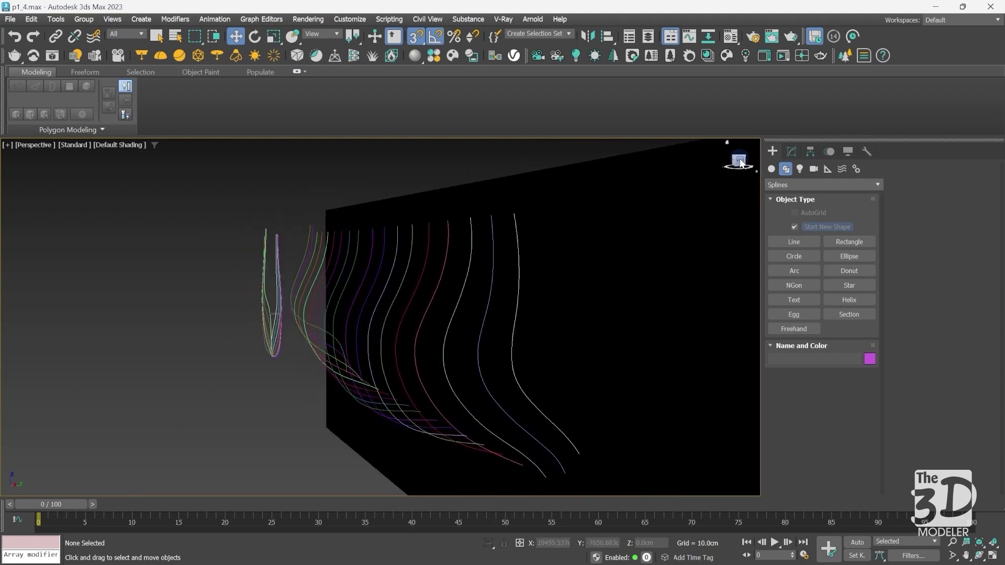
# Switch to the Front view and save the scene as the next incremental file, p1_5.max.
pyautogui.press('f')
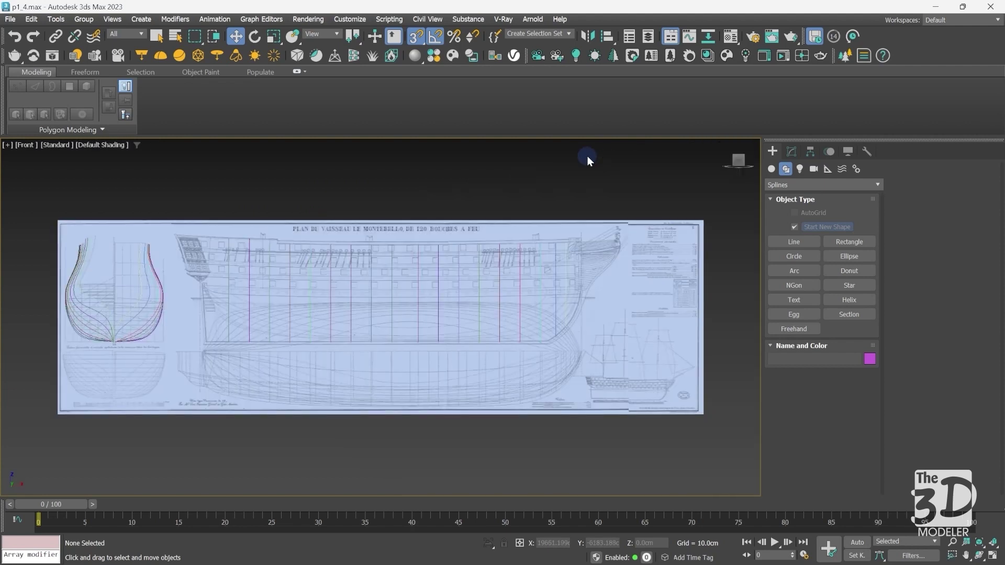
pyautogui.hotkey('ctrl', 's')
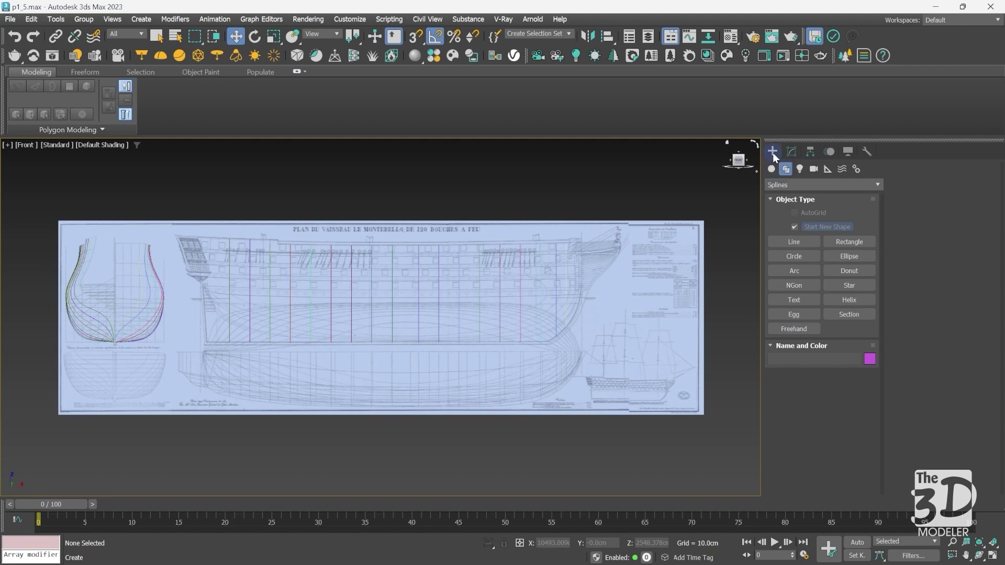
# Clone section curve Line010 from the body plan as a single instance, placing it horizontally over the side view's stern.
pyautogui.click(128, 241)
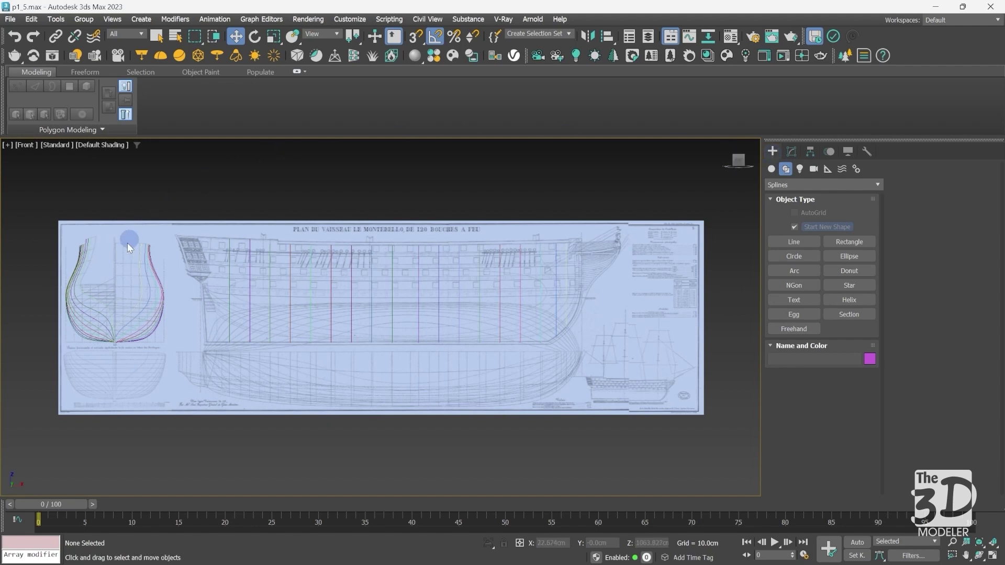
pyautogui.click(100, 300)
pyautogui.rightClick(192, 324)
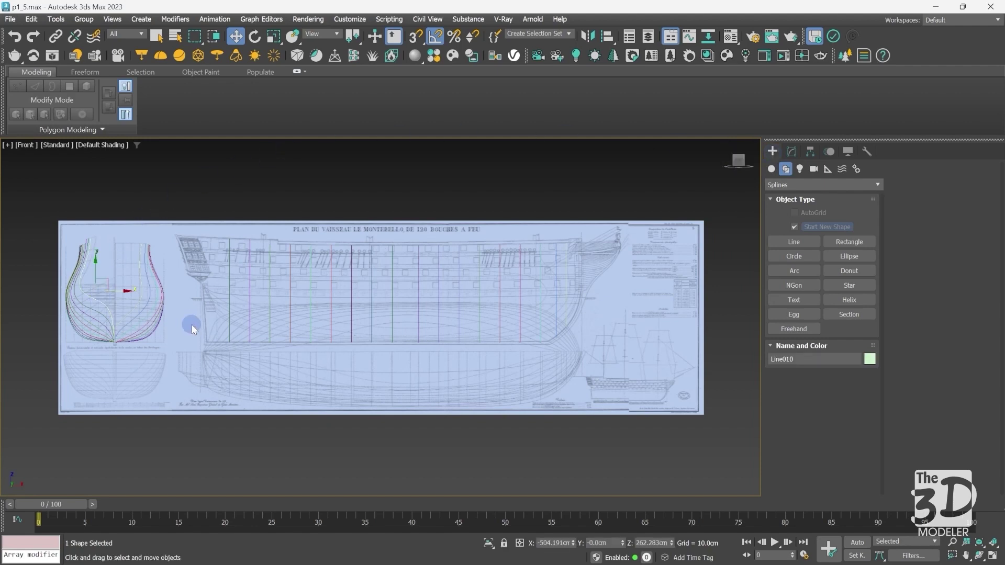
pyautogui.scroll(5, 256, 282)
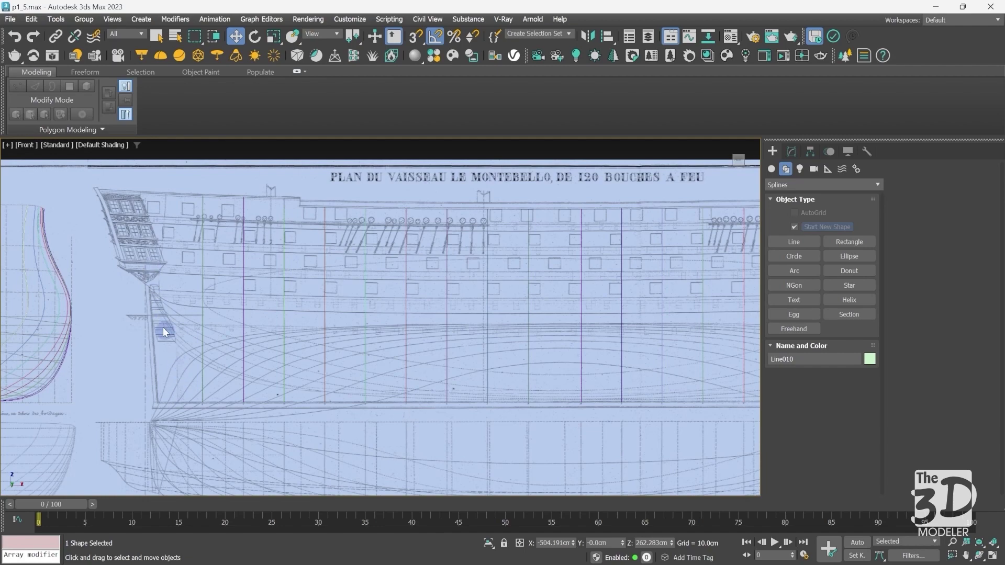
pyautogui.scroll(-3, 380, 290)
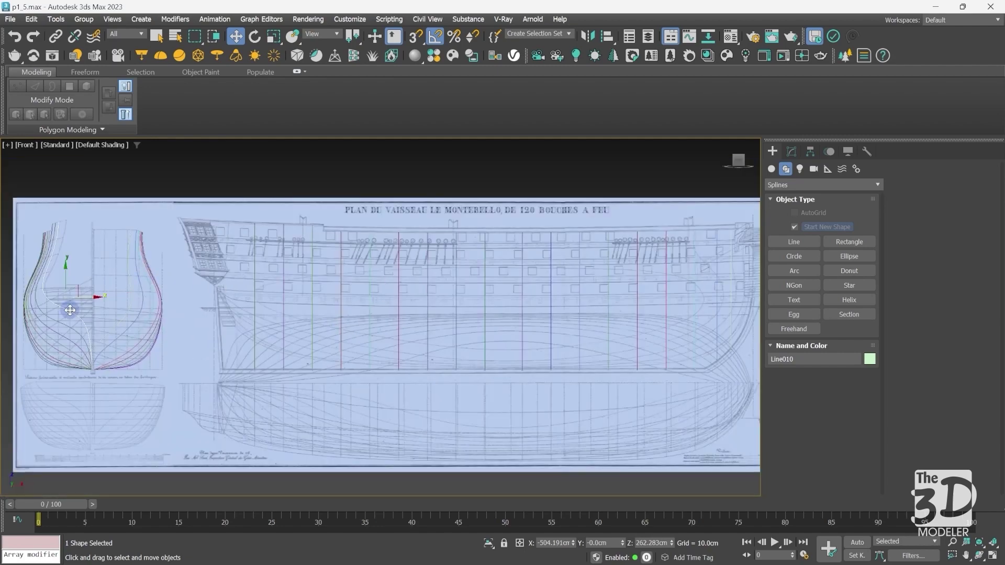
pyautogui.keyDown('shift'); pyautogui.moveTo(89, 302); pyautogui.dragTo(232, 298); pyautogui.keyUp('shift')
pyautogui.click(459, 262)
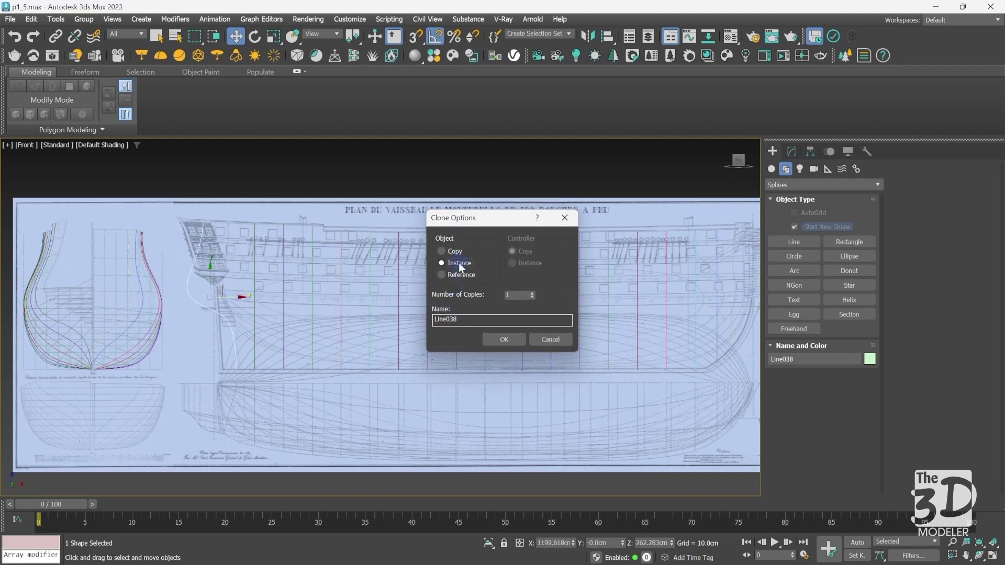
pyautogui.click(503, 339)
# Rotate the cloned stern curve about its vertical axis until its front profile narrows to match the side view's stern frame.
pyautogui.press('e')
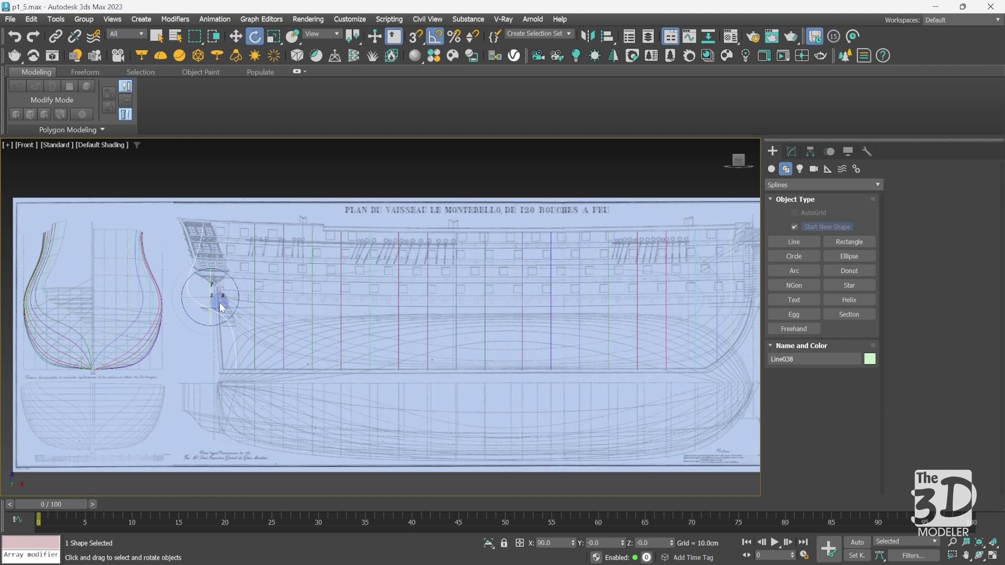
pyautogui.moveTo(199, 298); pyautogui.dragTo(227, 297)
pyautogui.press('w')
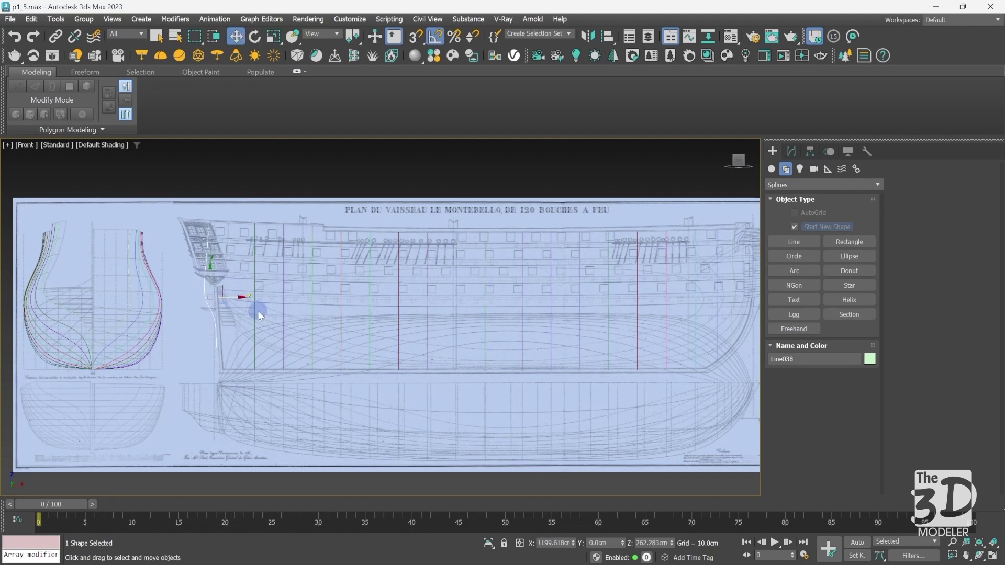
# Move the rotated curve horizontally onto the side view's curved stern frame line, to about X 1436 cm, and deselect it.
pyautogui.moveTo(228, 297); pyautogui.dragTo(249, 298)
pyautogui.scroll(8, 240, 304)
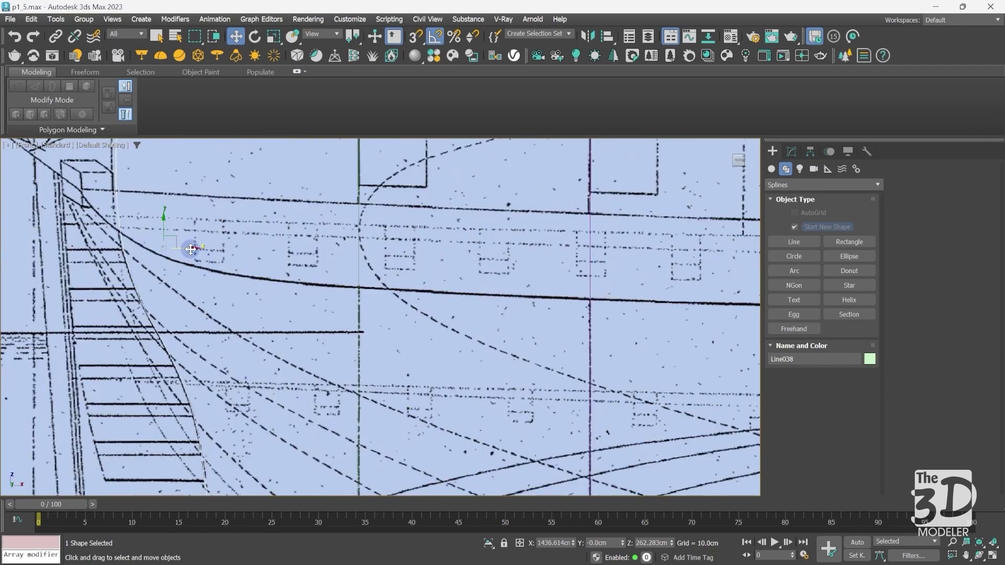
pyautogui.moveTo(195, 255); pyautogui.dragTo(192, 254)
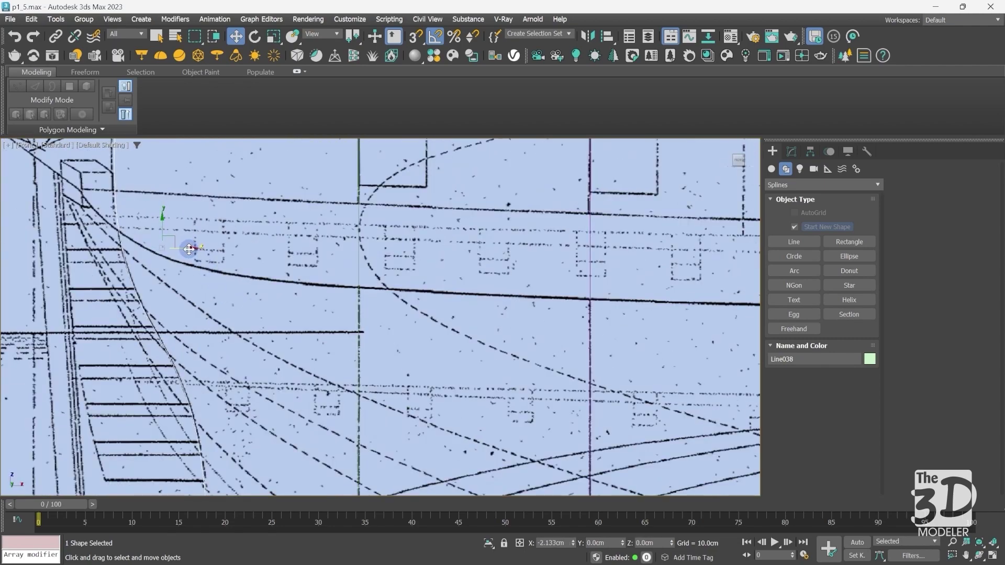
pyautogui.click(244, 281)
pyautogui.press('z')
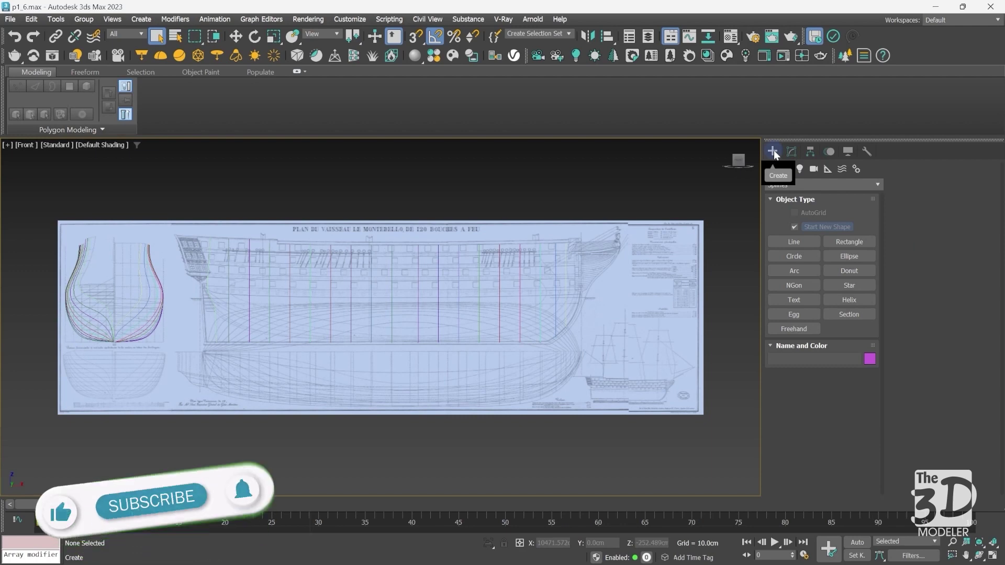
# Examine the half-breadth plan beneath the side view, including the station lines near its stern end.
pyautogui.click(231, 362)
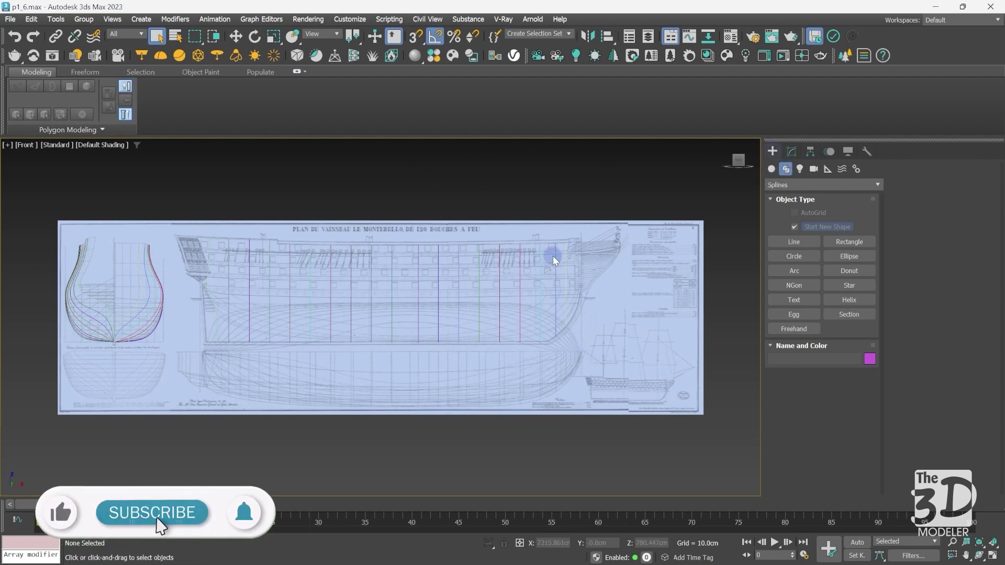
pyautogui.click(422, 389)
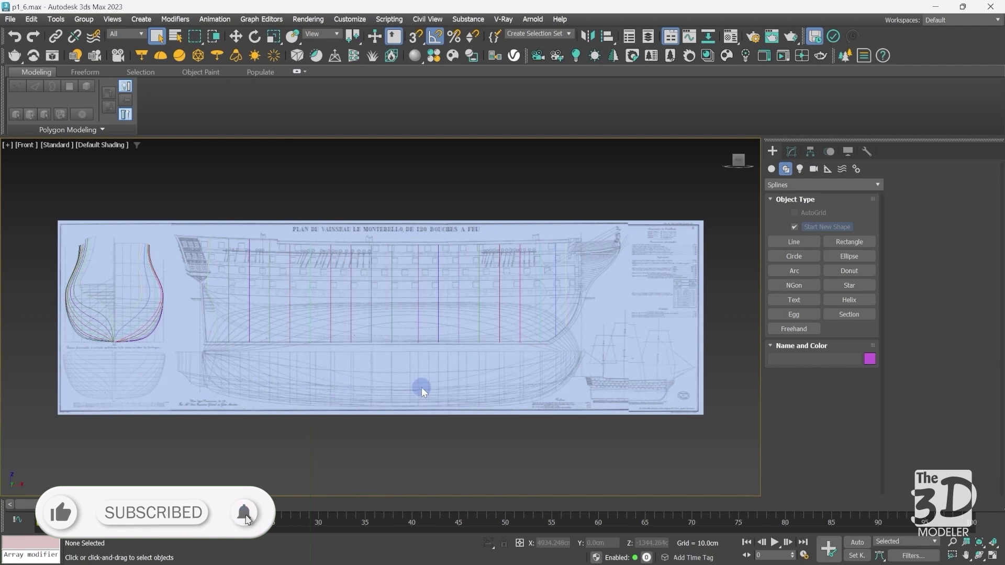
pyautogui.click(558, 375)
pyautogui.click(202, 374)
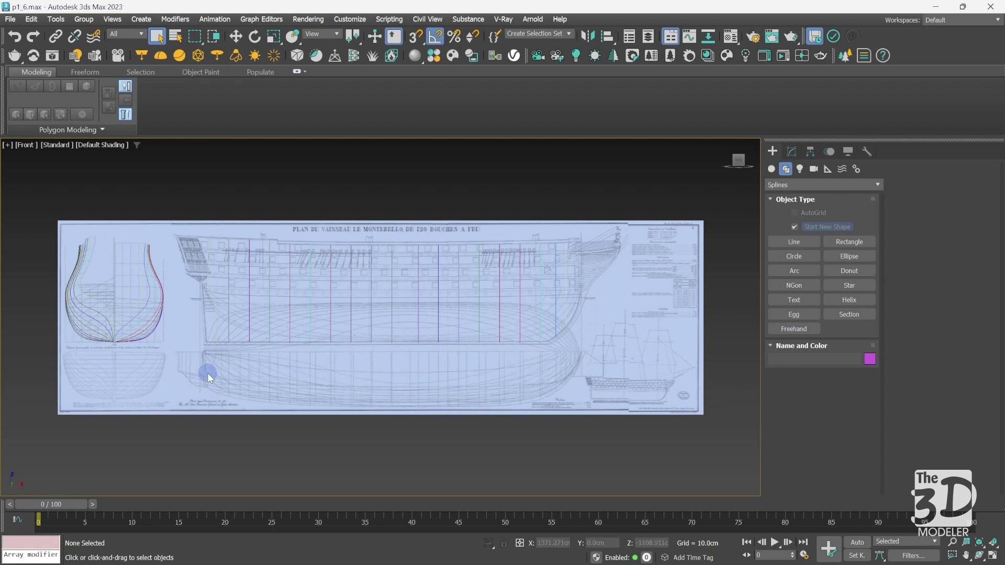
pyautogui.scroll(6, 207, 373)
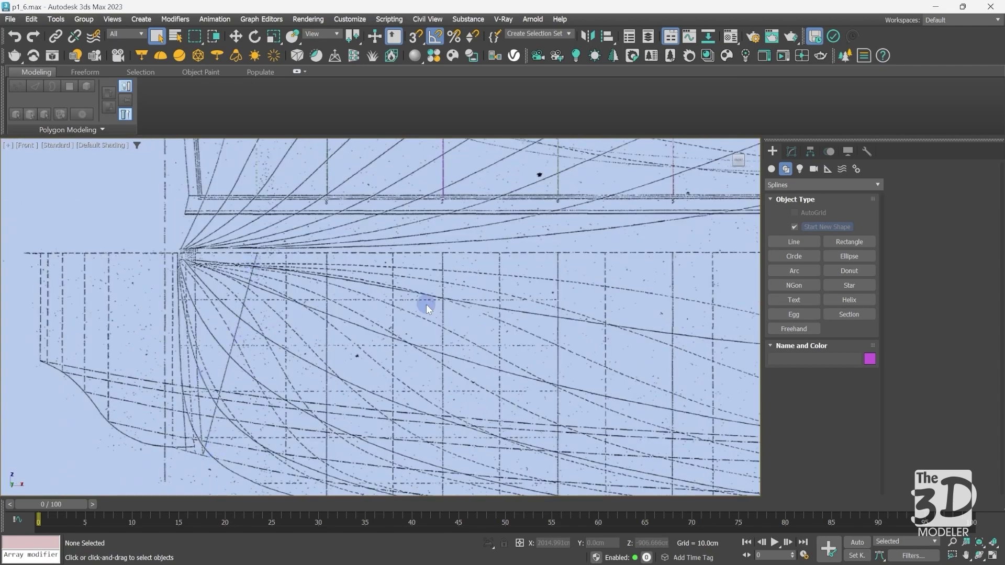
pyautogui.press('z')
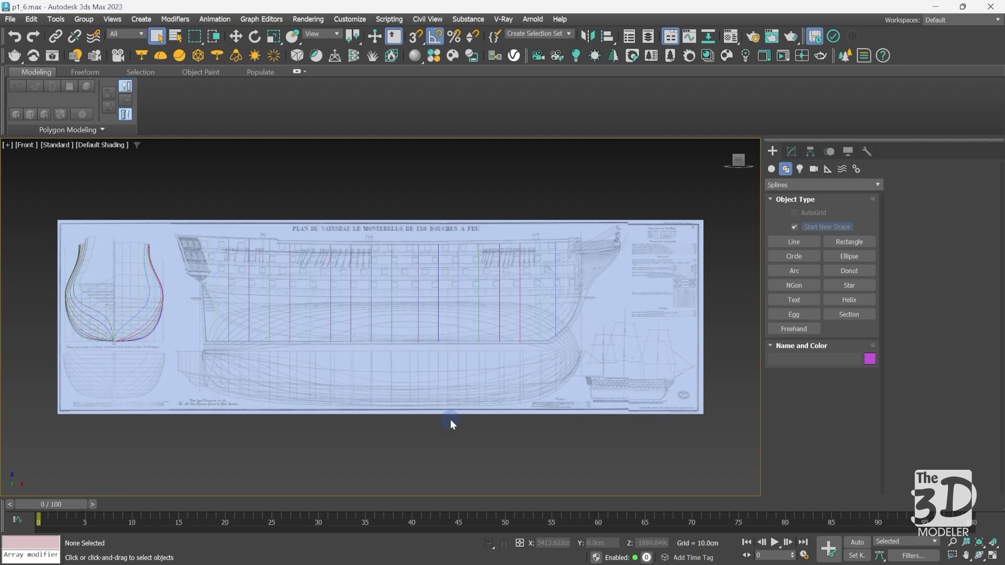
# Unfreeze all objects and duplicate the ship plan plane rotated 90 degrees about X so the copy lies horizontal.
pyautogui.rightClick(371, 377)
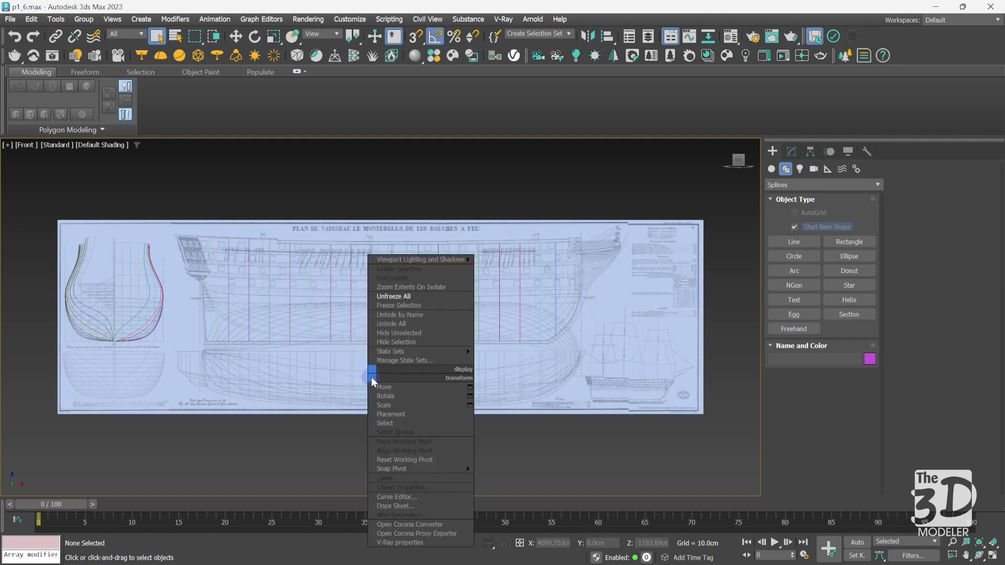
pyautogui.click(400, 296)
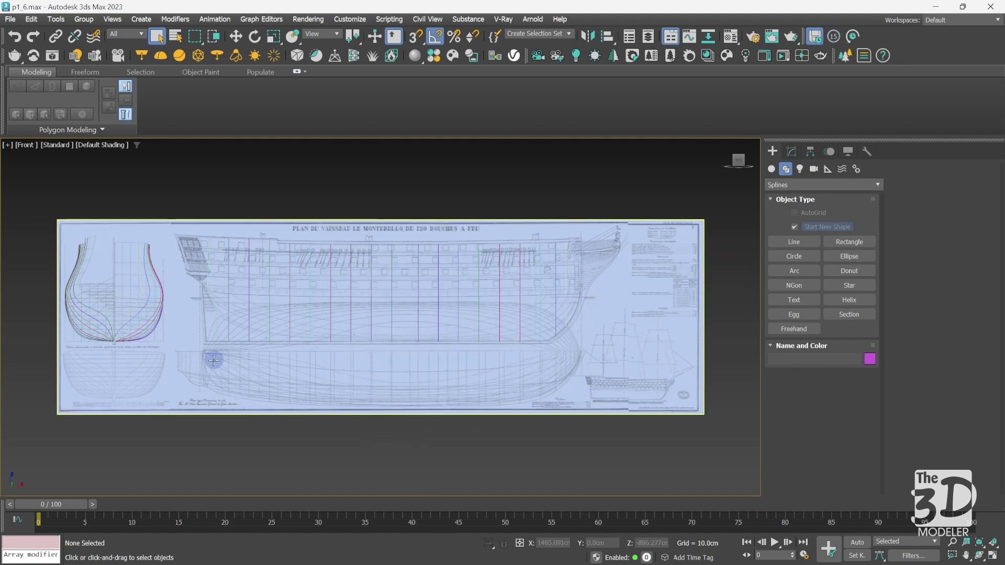
pyautogui.click(213, 361)
pyautogui.press('e')
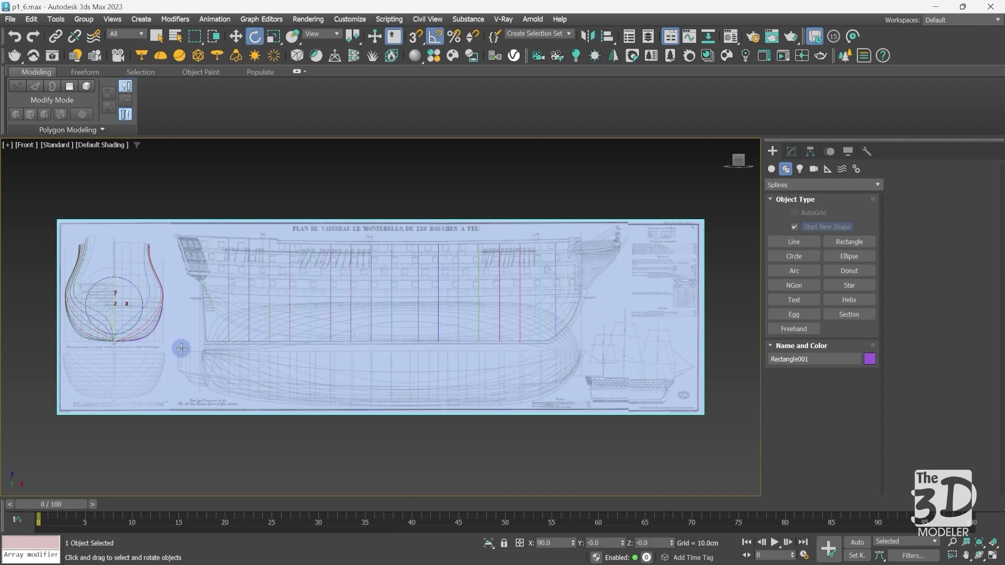
pyautogui.moveTo(115, 327); pyautogui.dragTo(114, 294)
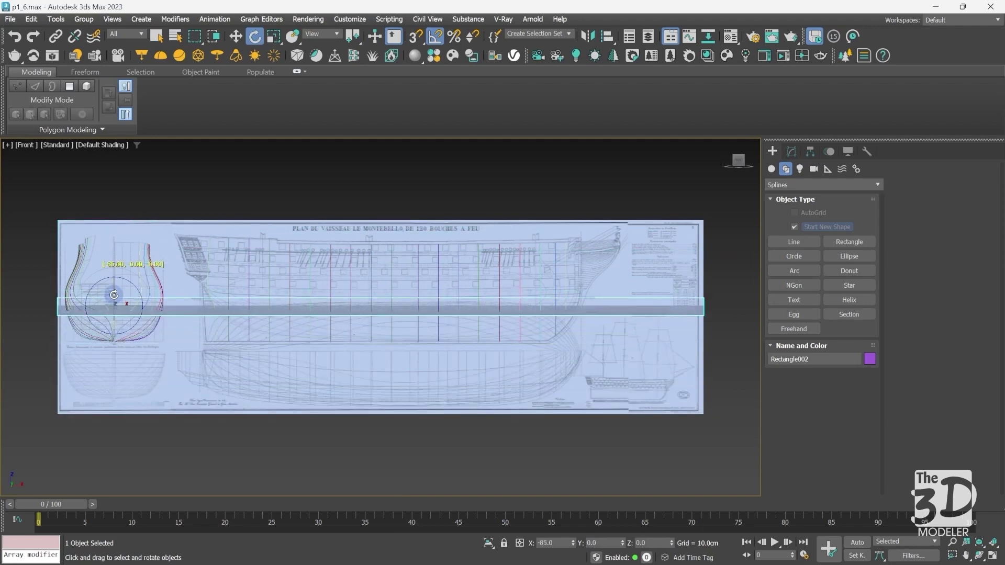
pyautogui.rightClick(114, 295)
pyautogui.click(498, 337)
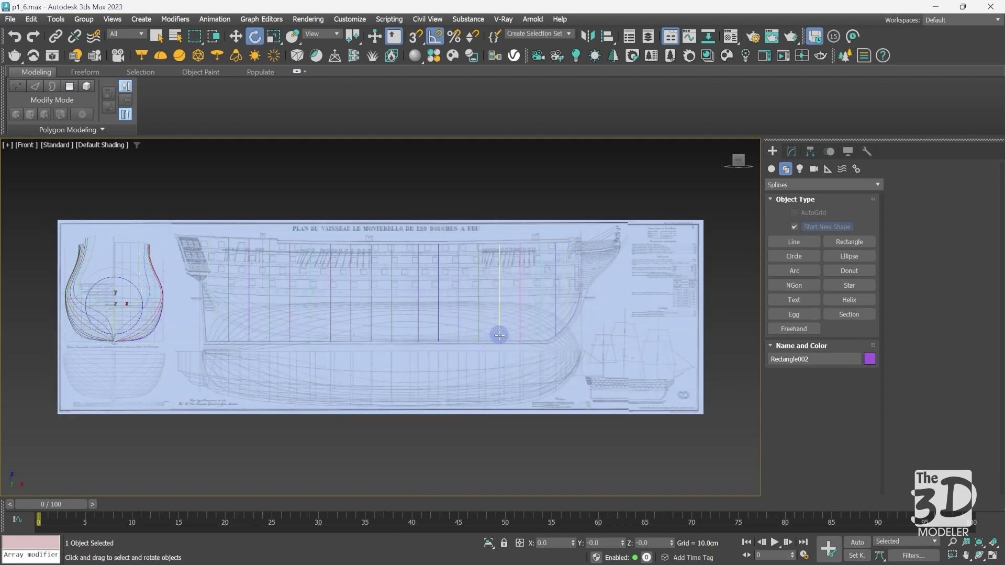
# Lower the horizontal plan copy to about Z -810 cm and show the Top view shaded with the grid hidden.
pyautogui.press('w')
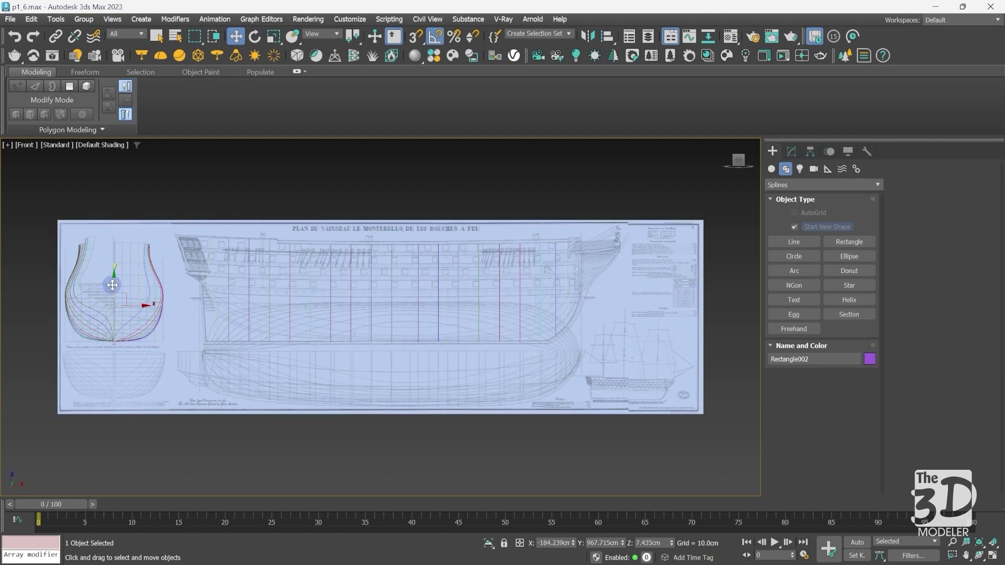
pyautogui.moveTo(112, 284); pyautogui.dragTo(112, 335)
pyautogui.press('t')
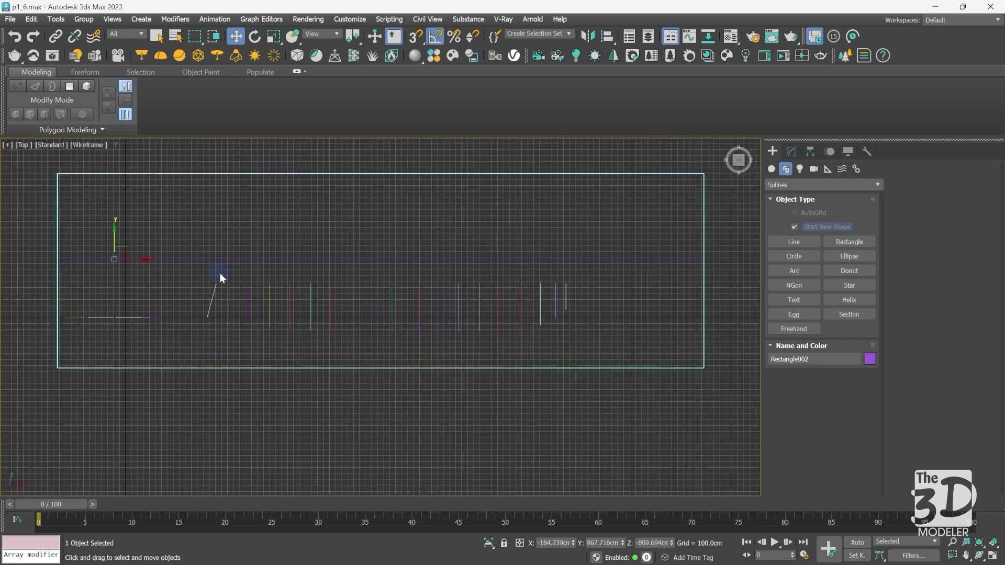
pyautogui.press('F3')
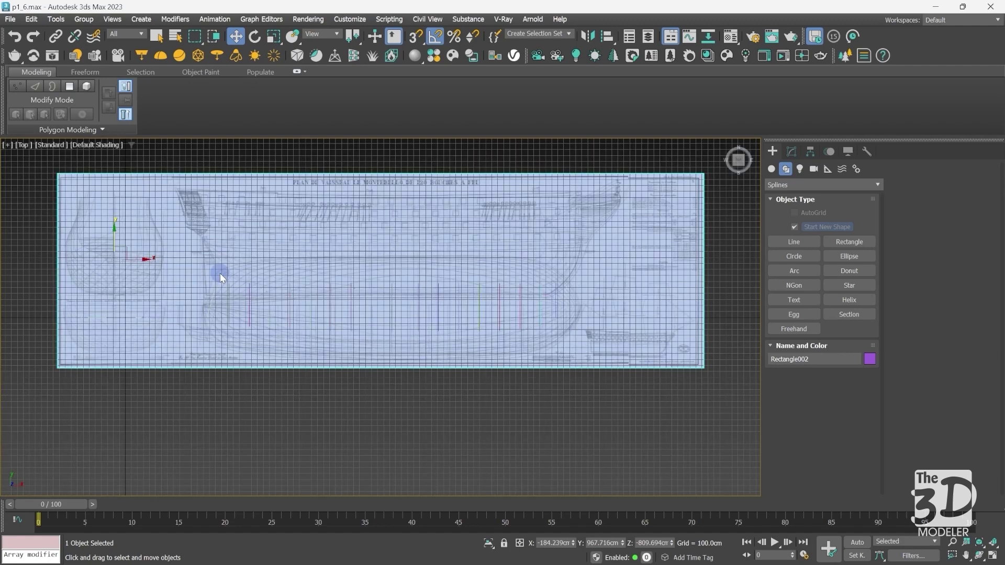
pyautogui.press('g')
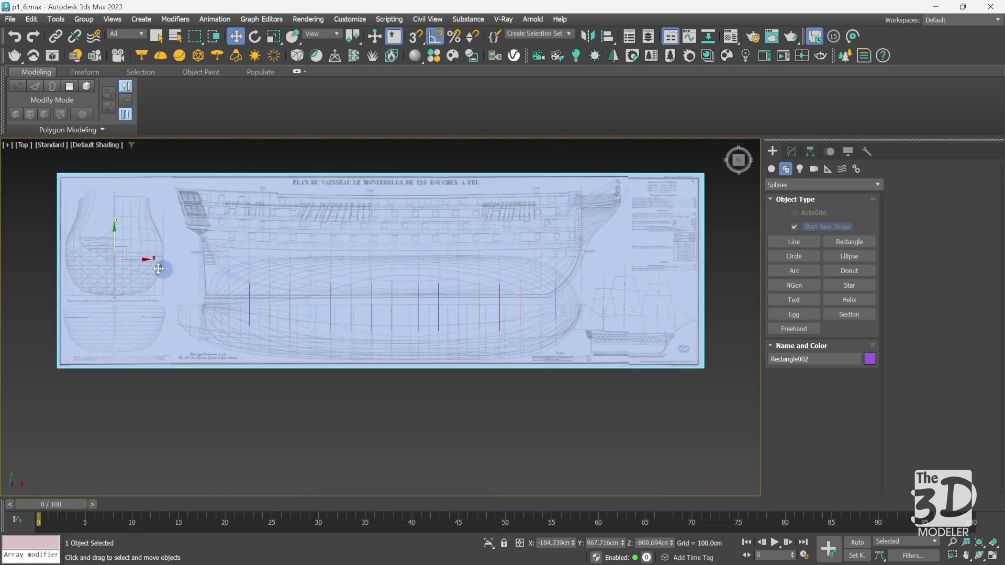
# Move the horizontal plan copy along Y to about 1329 cm, aligning the half-breadth centreline with the curves' keel ends.
pyautogui.moveTo(112, 241); pyautogui.dragTo(112, 219)
pyautogui.scroll(5, 349, 298)
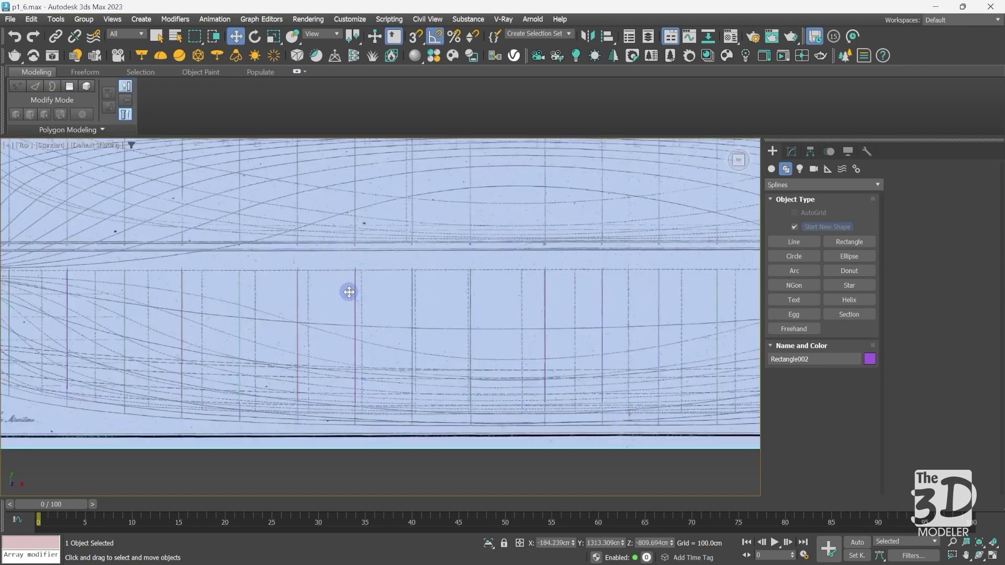
pyautogui.scroll(4, 349, 292)
pyautogui.moveTo(336, 305); pyautogui.dragTo(335, 302)
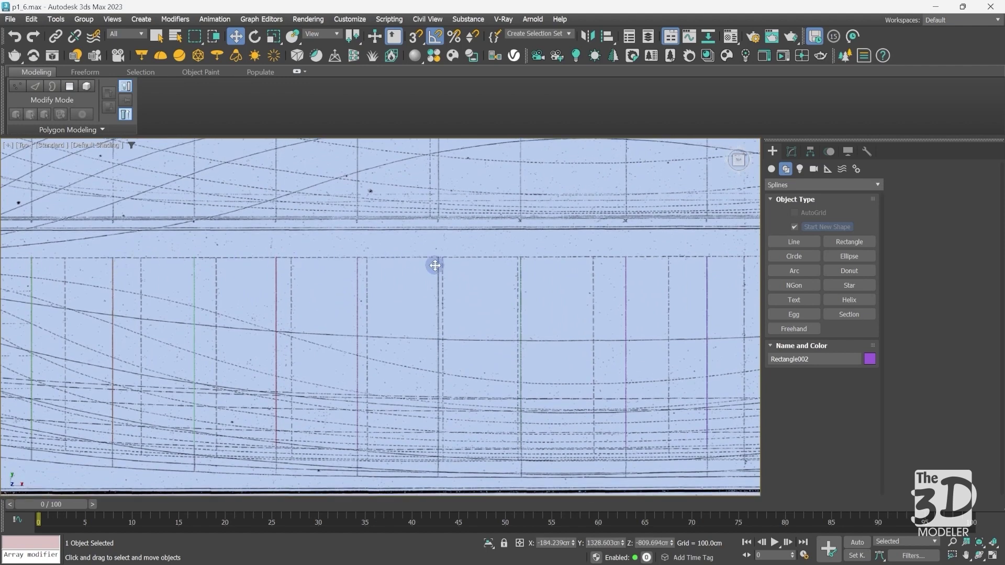
# Check the slanted stern curve Line038 against the half-breadth plan, reselect the horizontal plan copy and return to the Front view.
pyautogui.press('z')
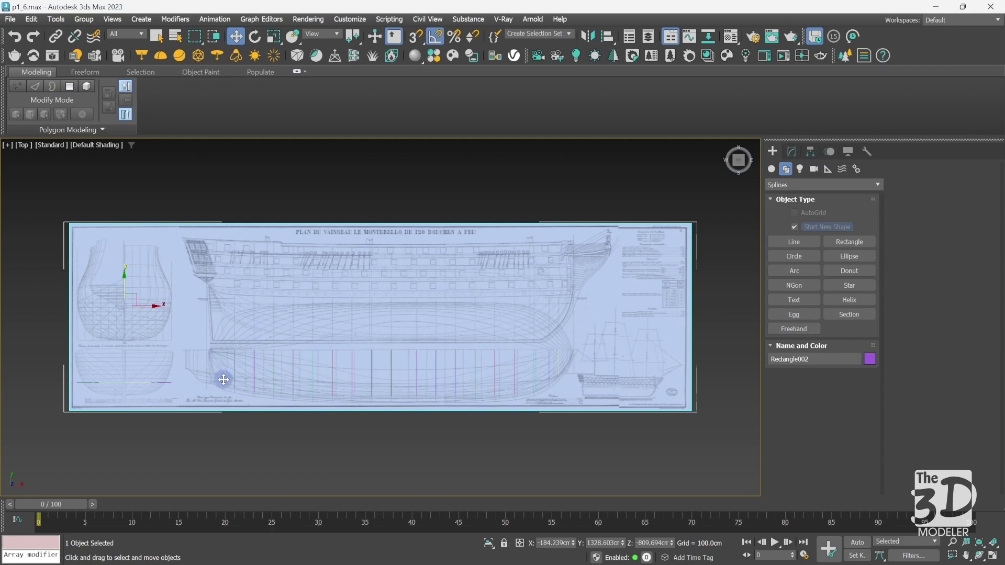
pyautogui.scroll(8, 224, 380)
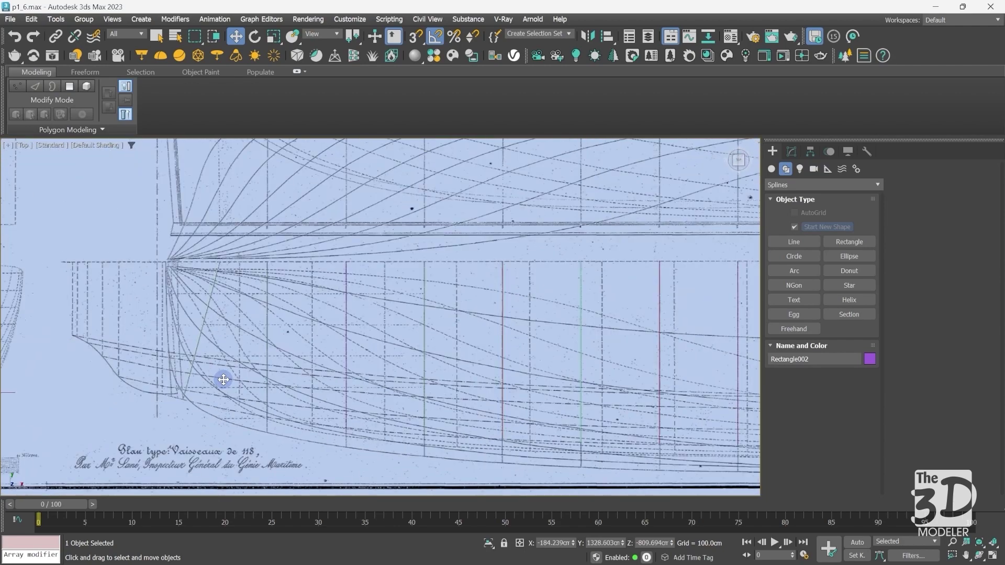
pyautogui.click(200, 337)
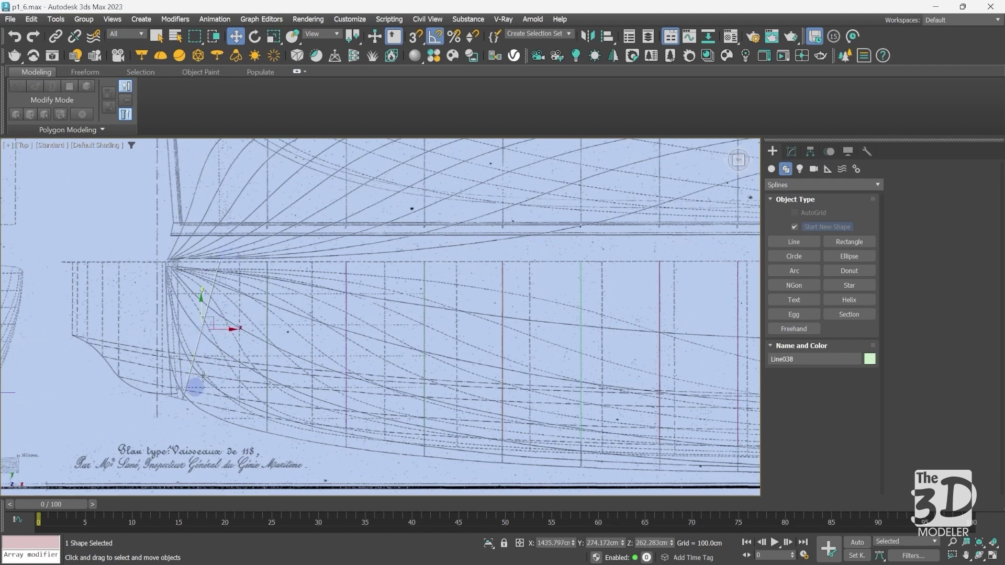
pyautogui.click(234, 282)
pyautogui.press('f')
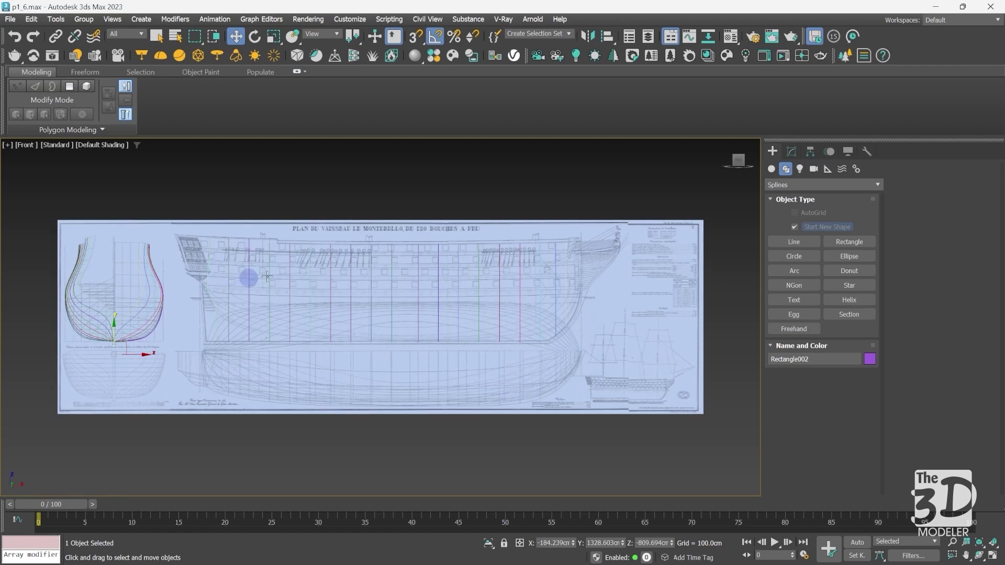